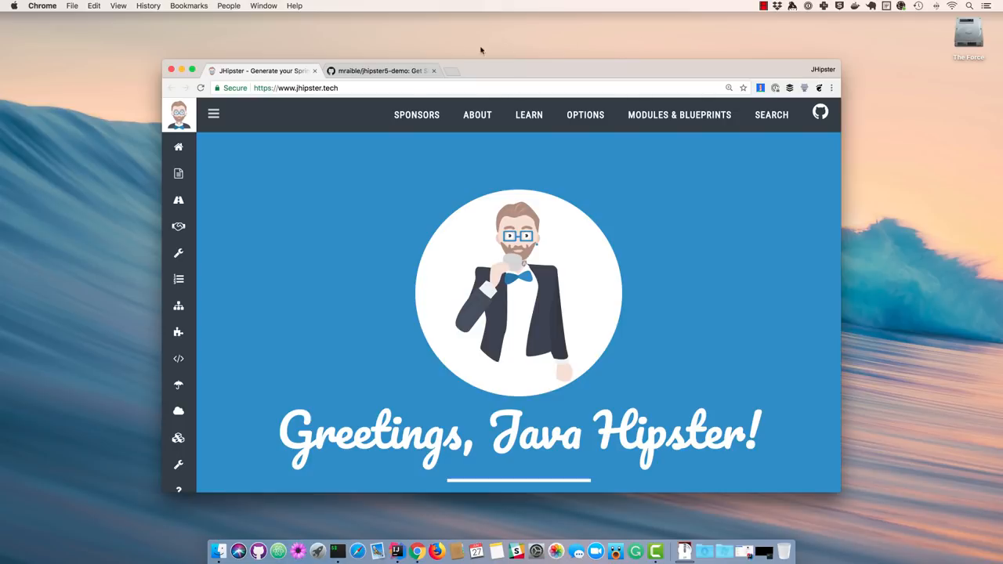
- Reach the 'Get Started with JHipster 5' tutorial from the jhipster5-demo GitHub repository link
click(408, 69)
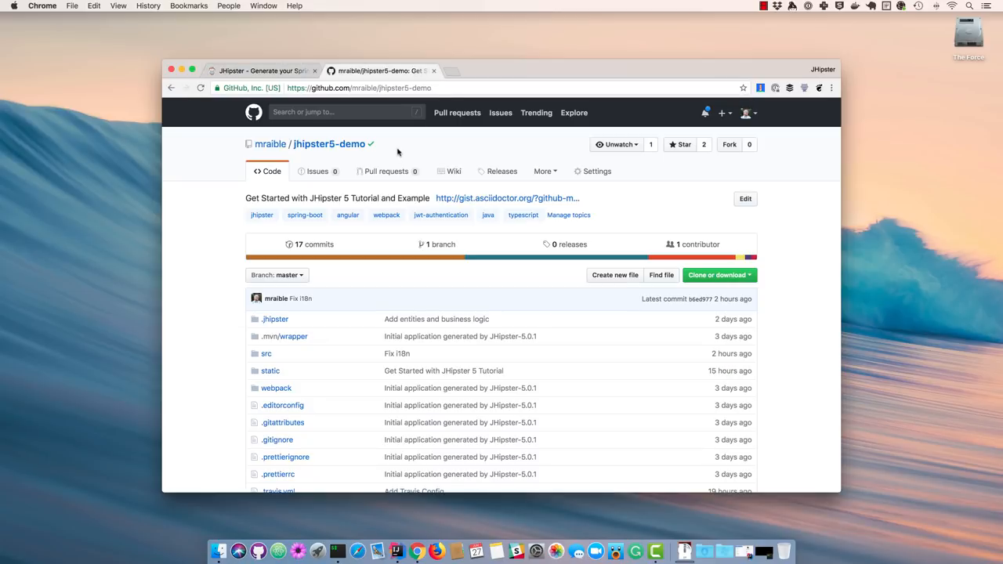
click(494, 198)
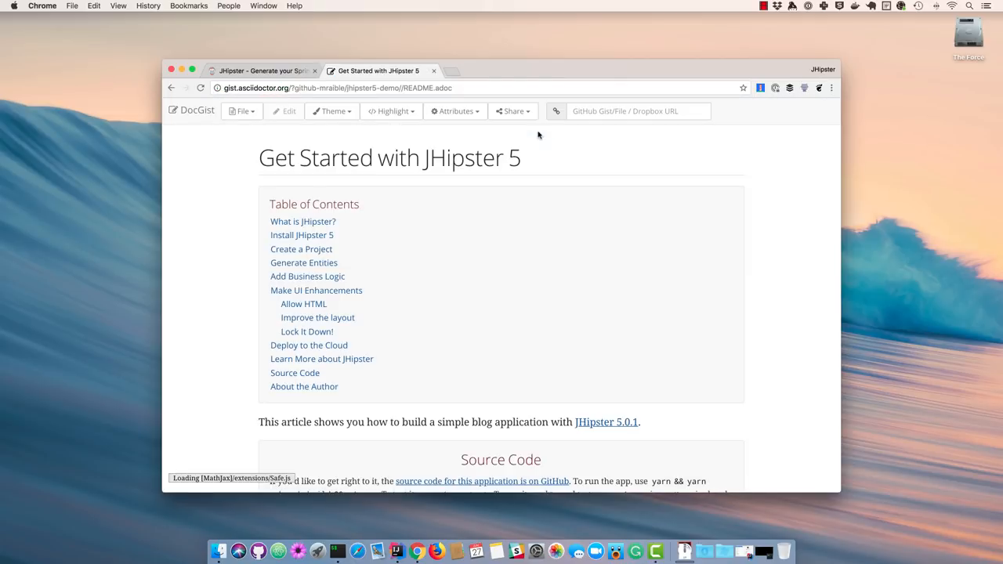
scroll(546, 190, down, 1)
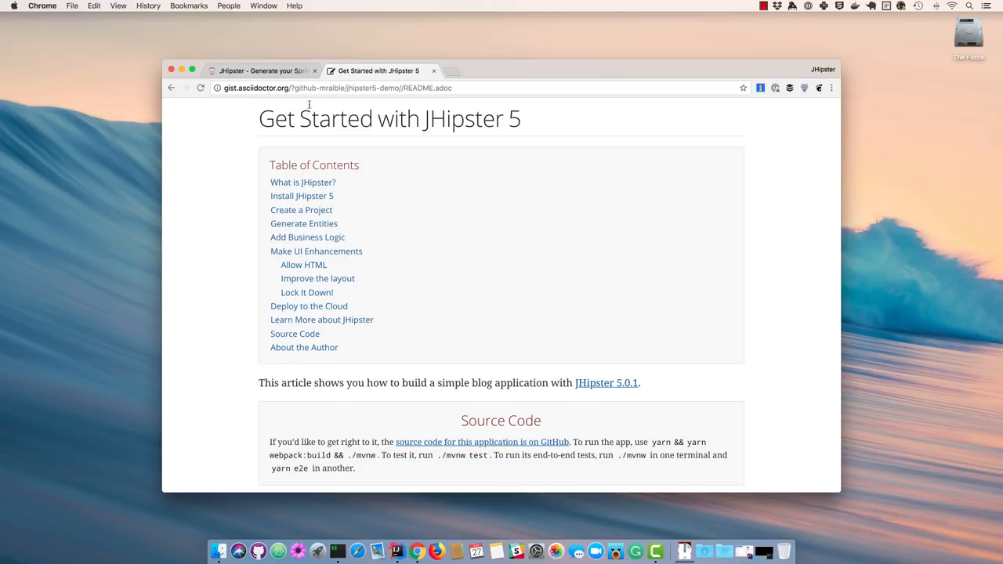
- Return to the JHipster homepage tab and view the Quick Start steps
click(263, 71)
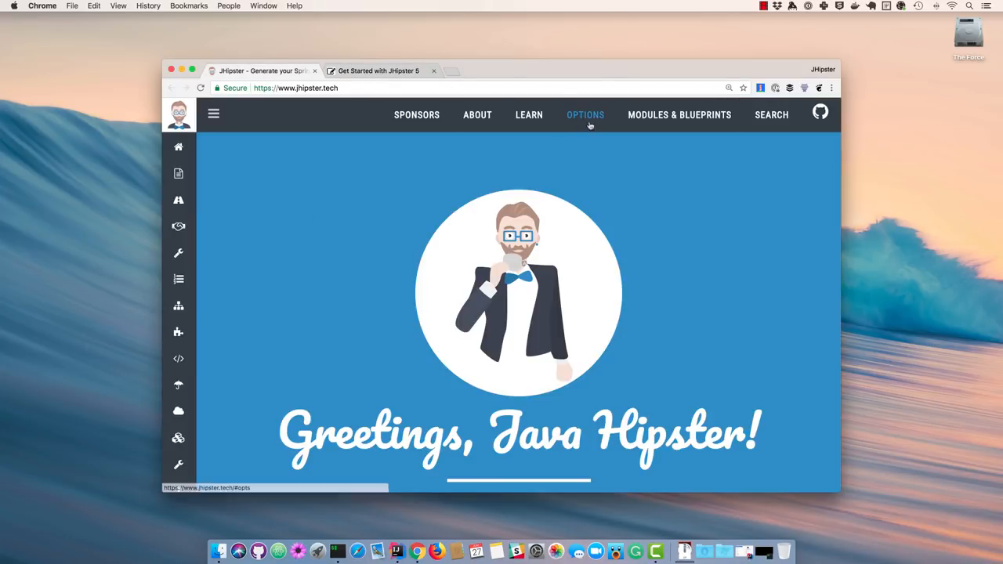
scroll(565, 298, down, 3)
scroll(565, 297, down, 5)
scroll(630, 299, down, 5)
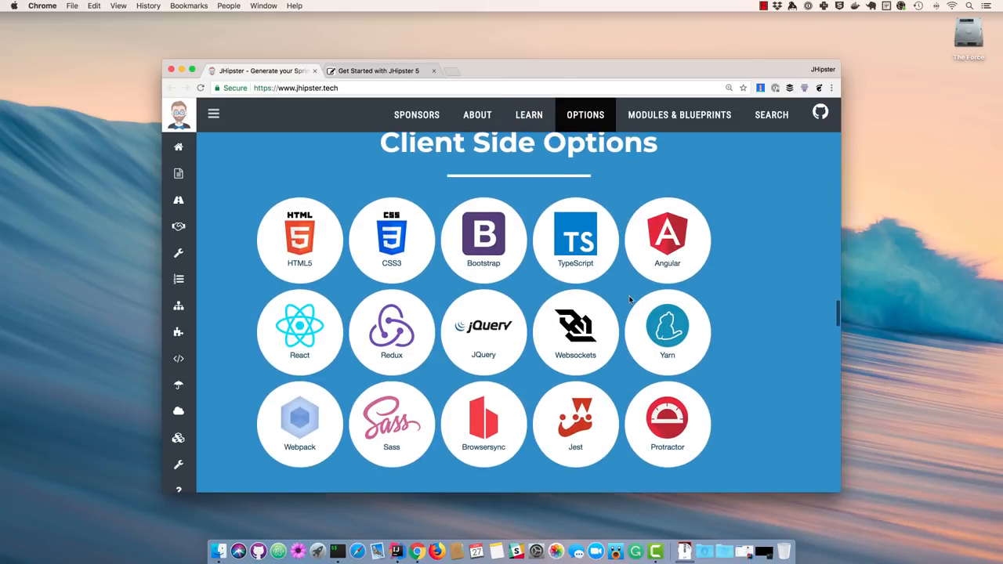
scroll(630, 299, up, 5)
scroll(629, 299, up, 3)
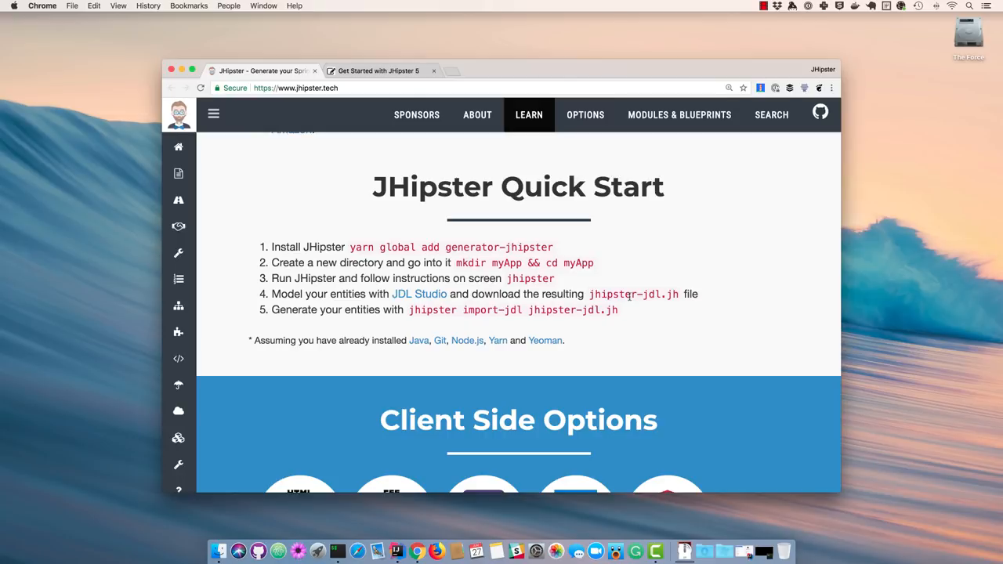
- In iTerm2, confirm JHipster 5.0.1, Java 1.8.0_144 and Node v9.8.0 are installed
click(337, 551)
text(jhipster --version)
key(Return)
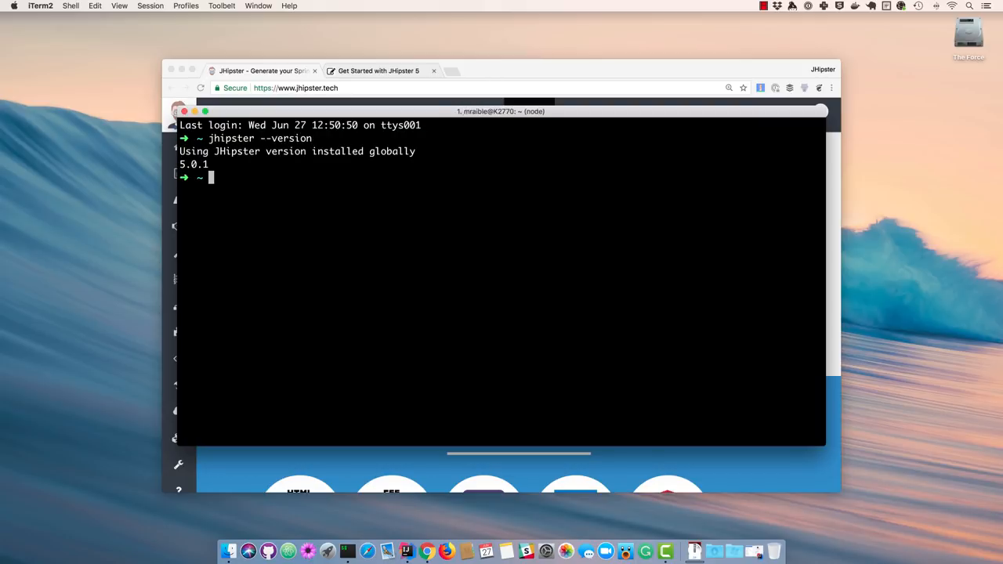
text(java -version)
key(Return)
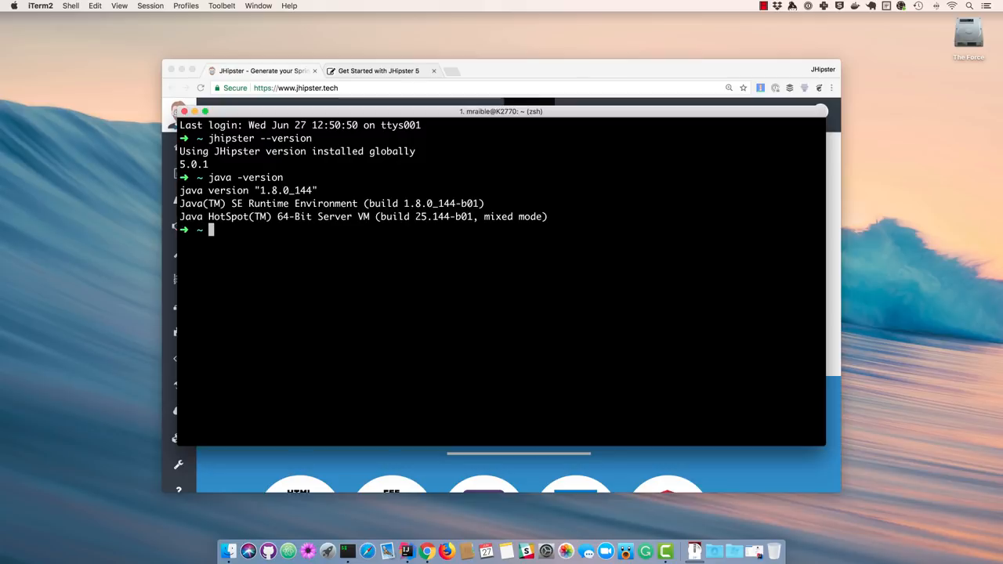
text(node --version)
key(Return)
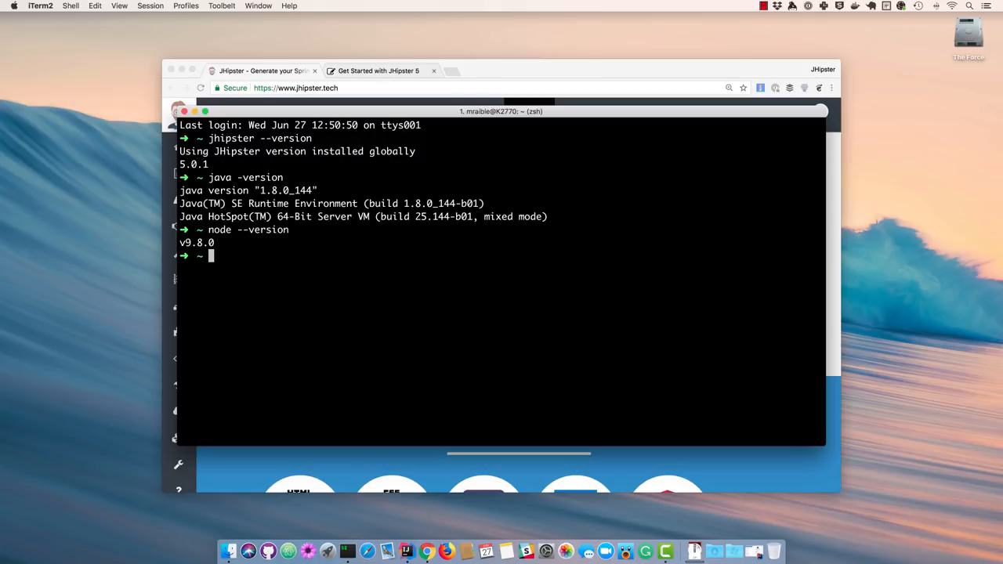
text(mkdir blog)
- Recreate a fresh blog folder, move into it and launch the jhipster generator
key(Return)
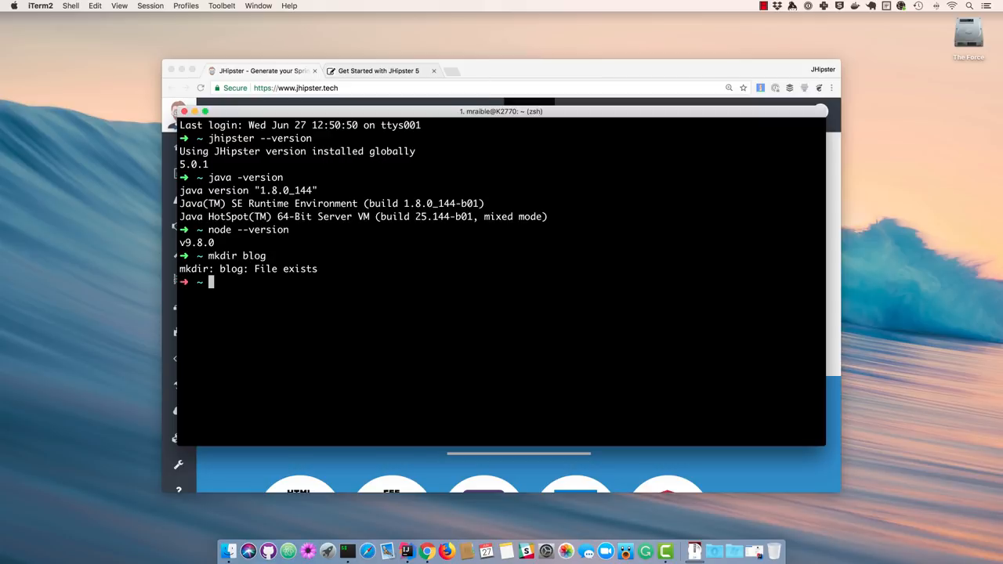
text(rm -rf blog)
key(Return)
text(mk)
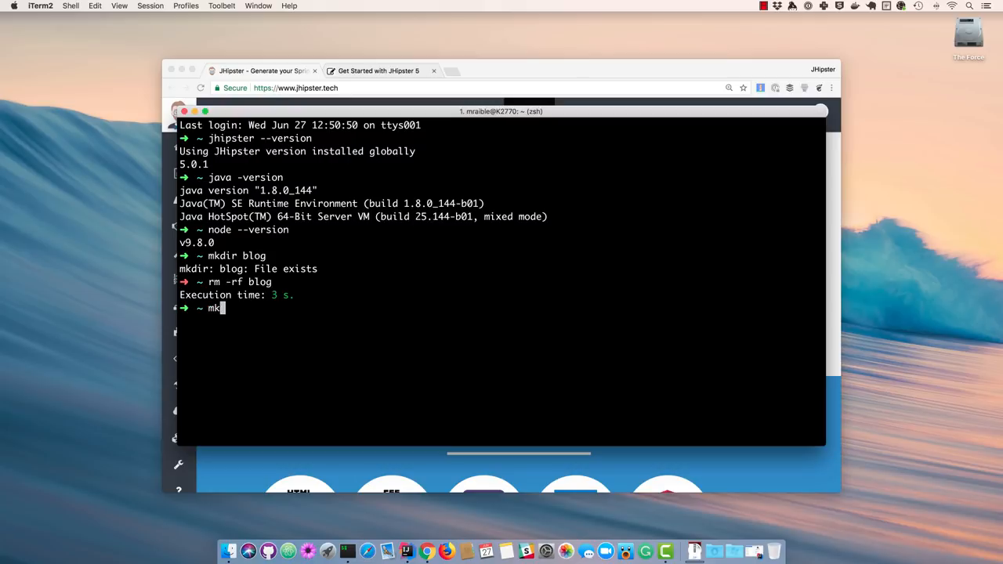
text(dir blog)
key(Return)
text(cd blog)
key(Return)
text(jhipster)
key(Return)
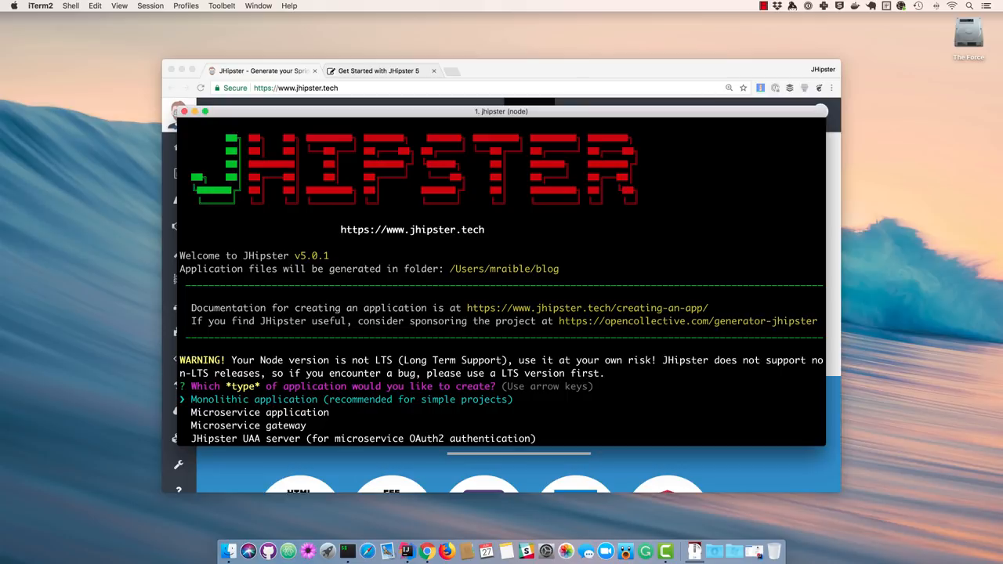
- Answer the prompts: monolith named blog, JWT, SQL with PostgreSQL prod and H2 disk dev, Ehcache, Maven
key(Return)
key(Return)
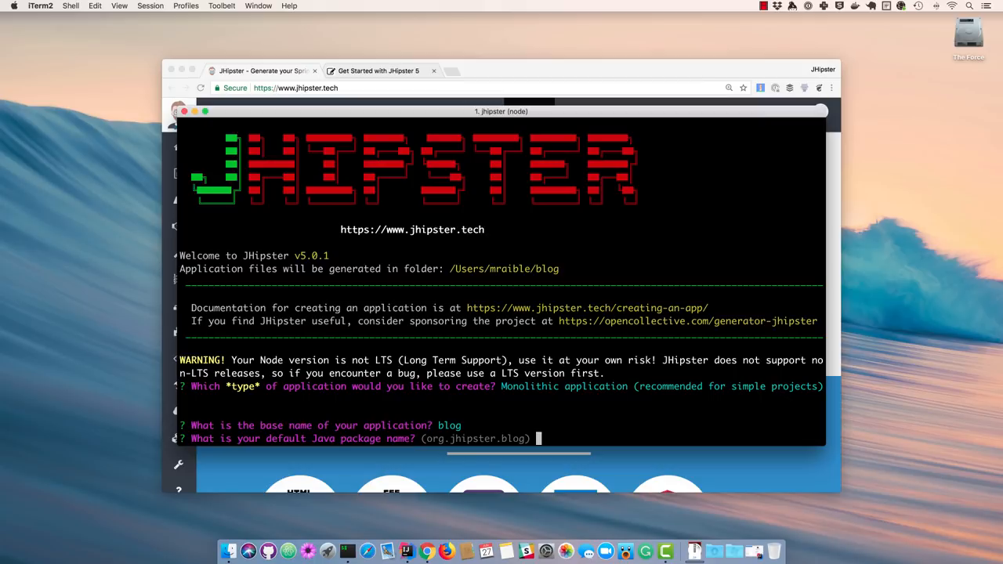
key(Return)
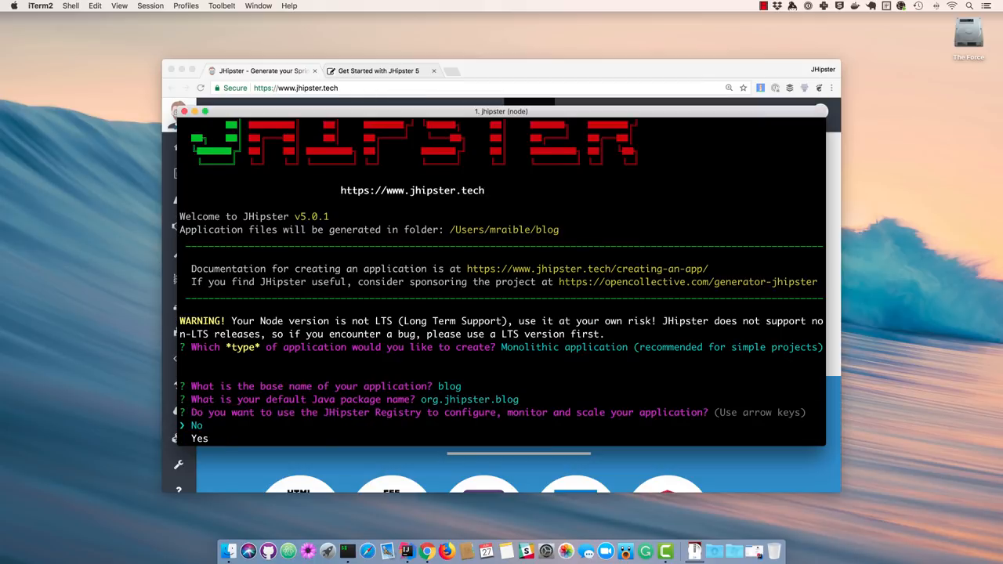
key(Return)
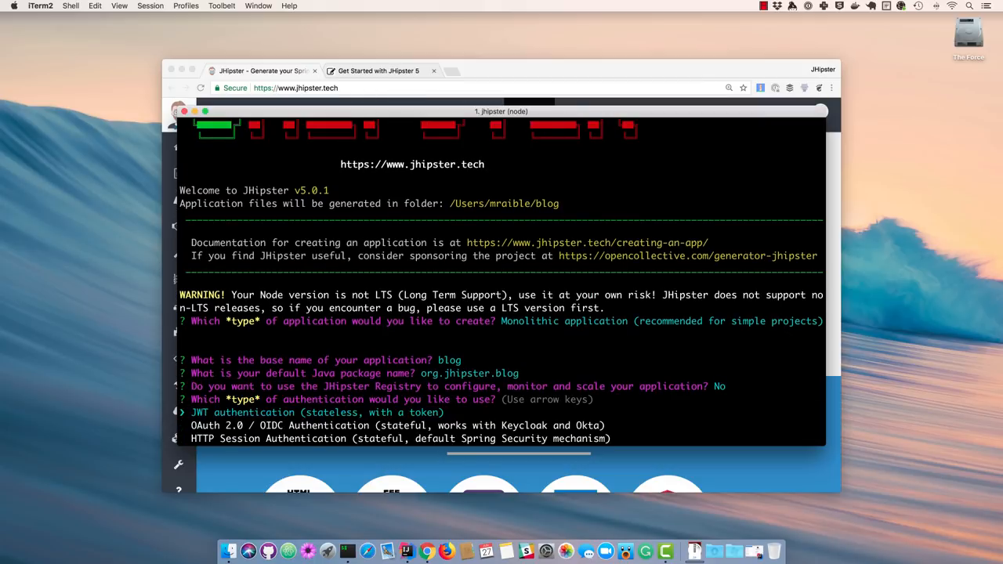
key(Return)
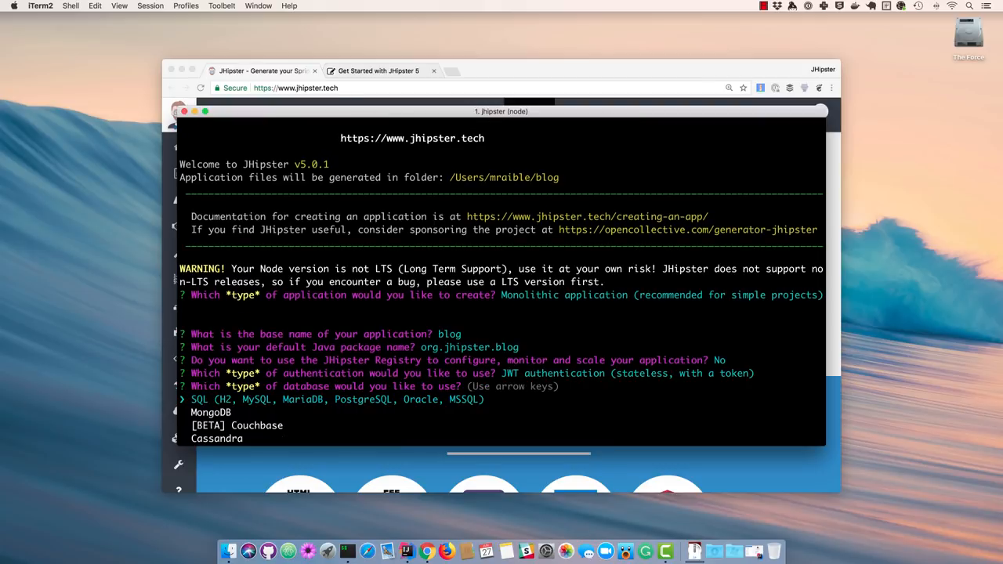
key(Return)
key(Up)
key(Up)
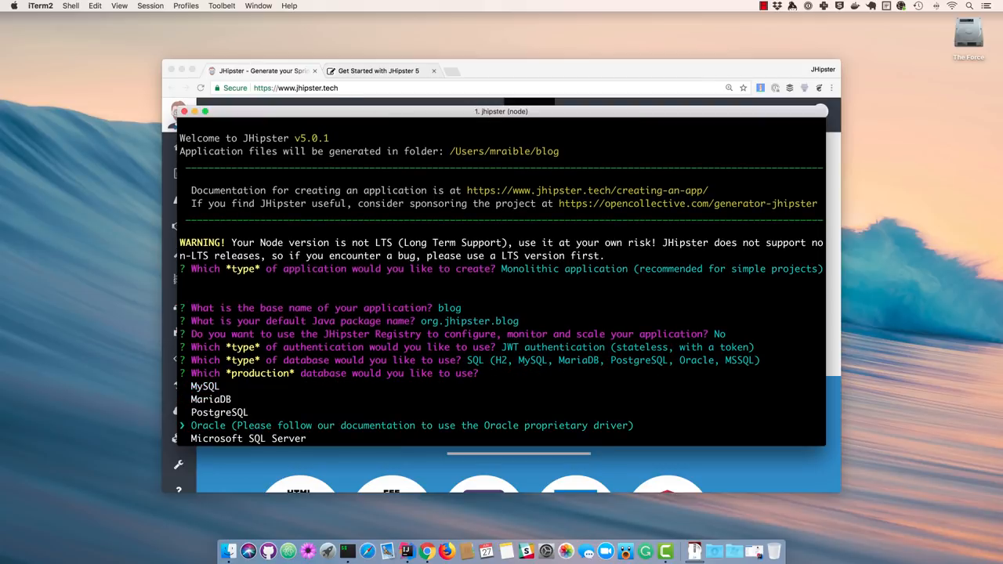
key(Up)
key(Return)
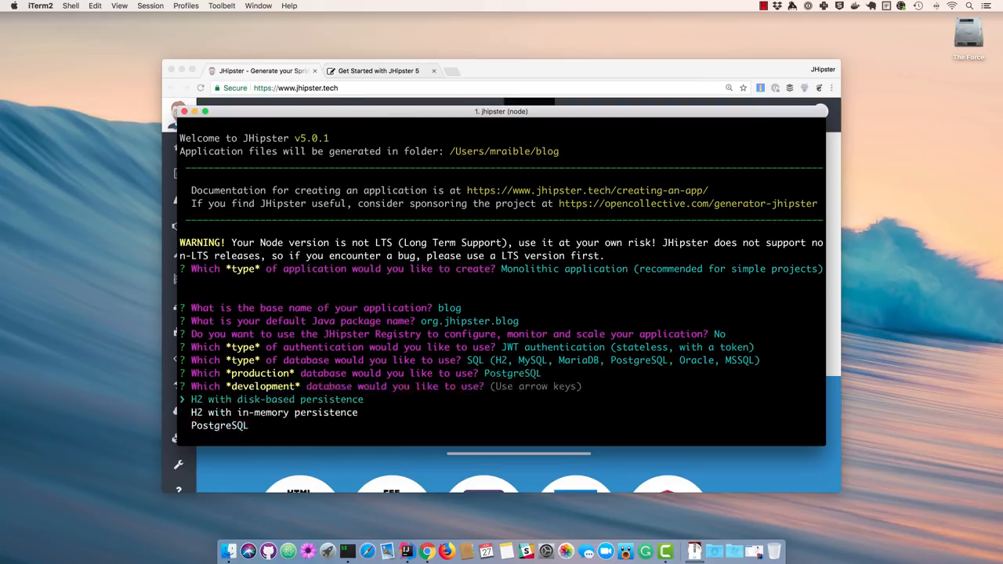
key(Return)
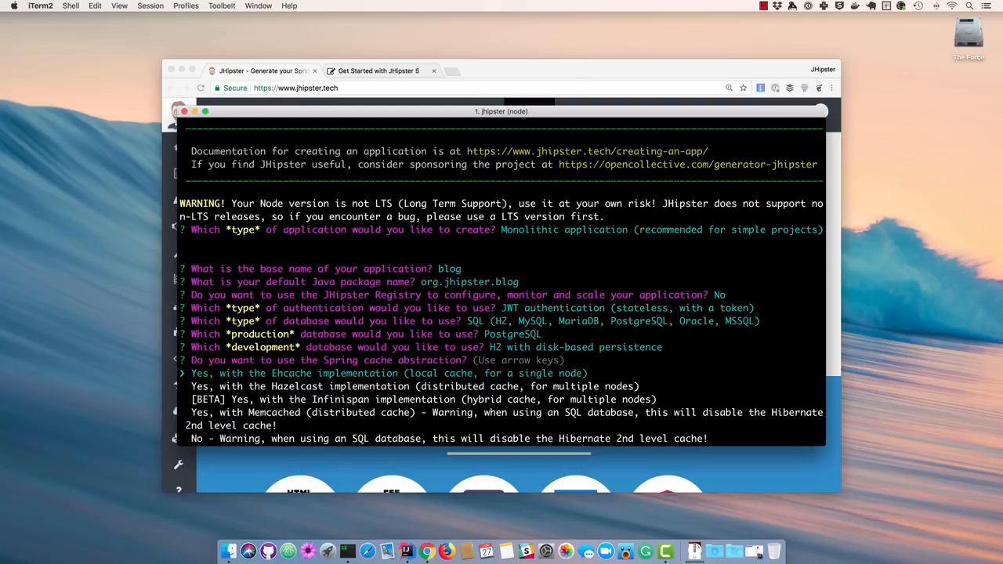
key(Return)
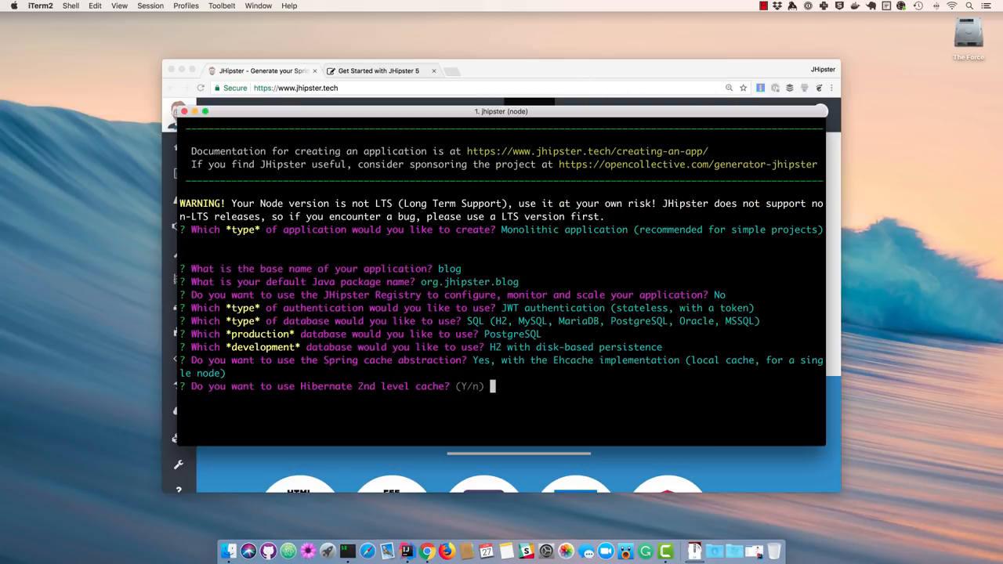
key(Return)
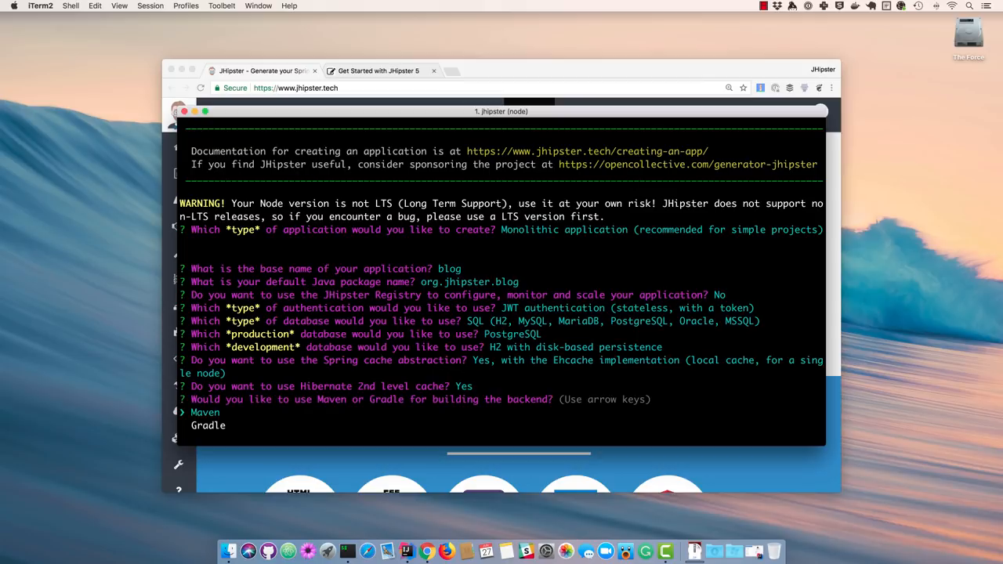
key(Return)
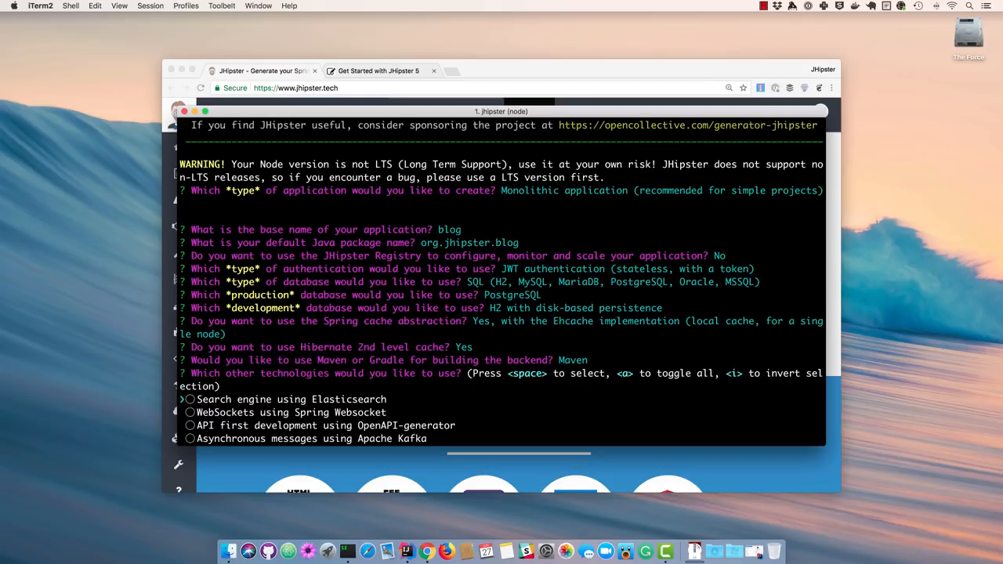
- Choose Angular 6 without SASS, i18n with English plus Spanish, and Protractor to finish generation
key(Return)
key(Return)
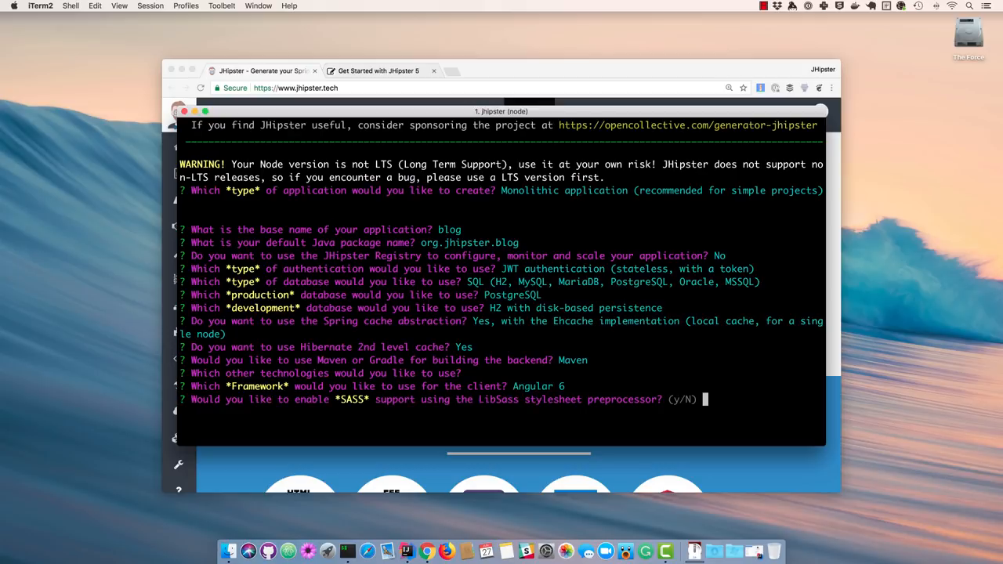
key(Return)
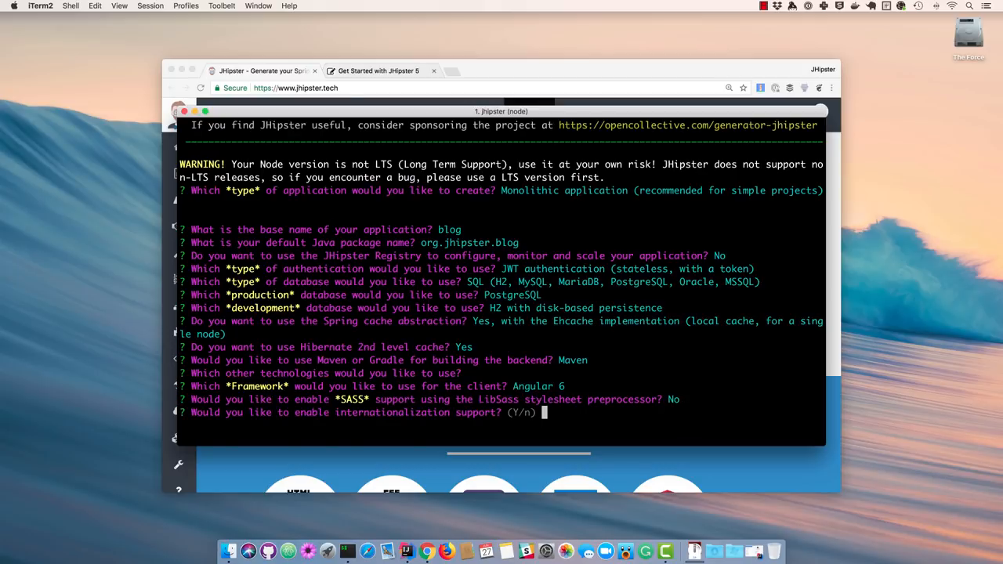
key(Return)
key(Return)
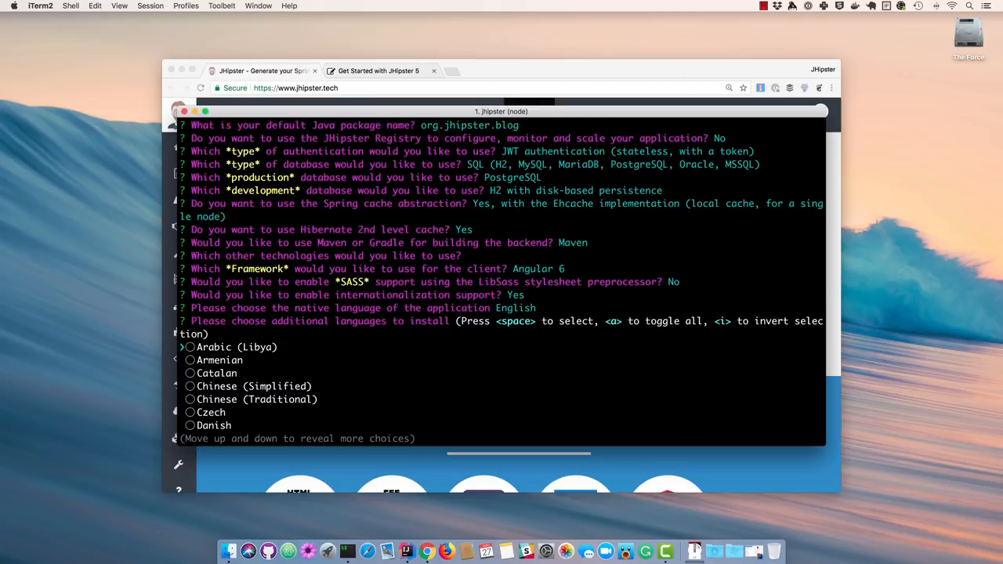
key(Down)
key(Down)
key(Down)
key(Down)
key(Down)
key(Down)
key(Down)
key(Down)
key(Down)
key(Down)
key(Down)
key(Down)
key(Down)
key(space)
key(Return)
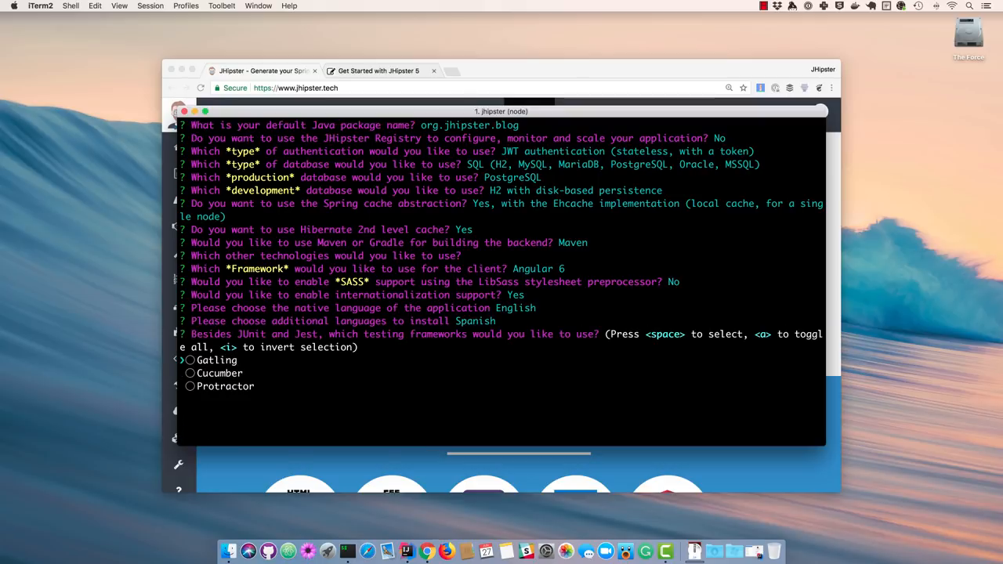
key(Down)
key(Down)
key(space)
key(Return)
key(Return)
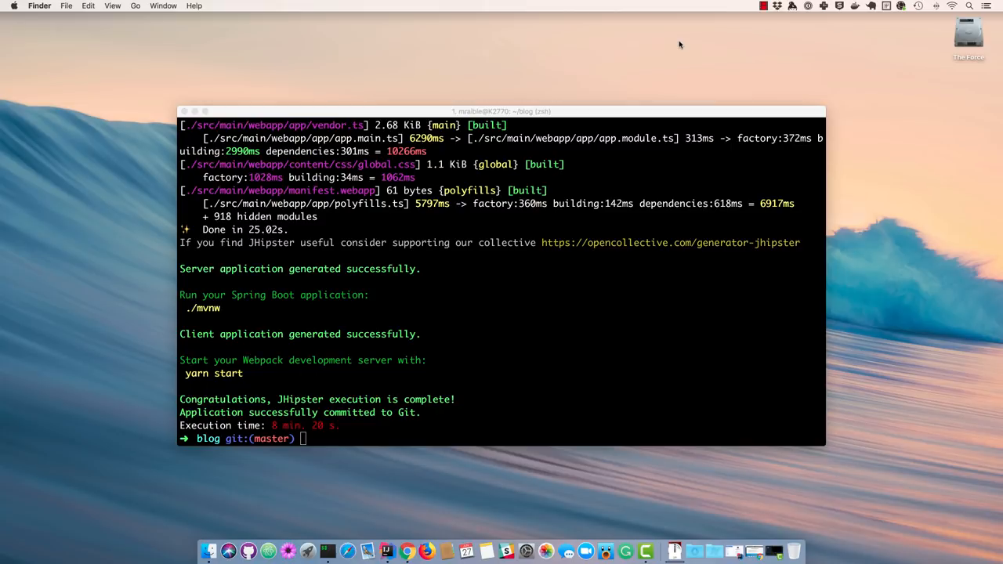
- Open the generated blog project in IntelliJ IDEA with 'idea pom.xml'
click(629, 223)
text(idea pom.xml)
key(Return)
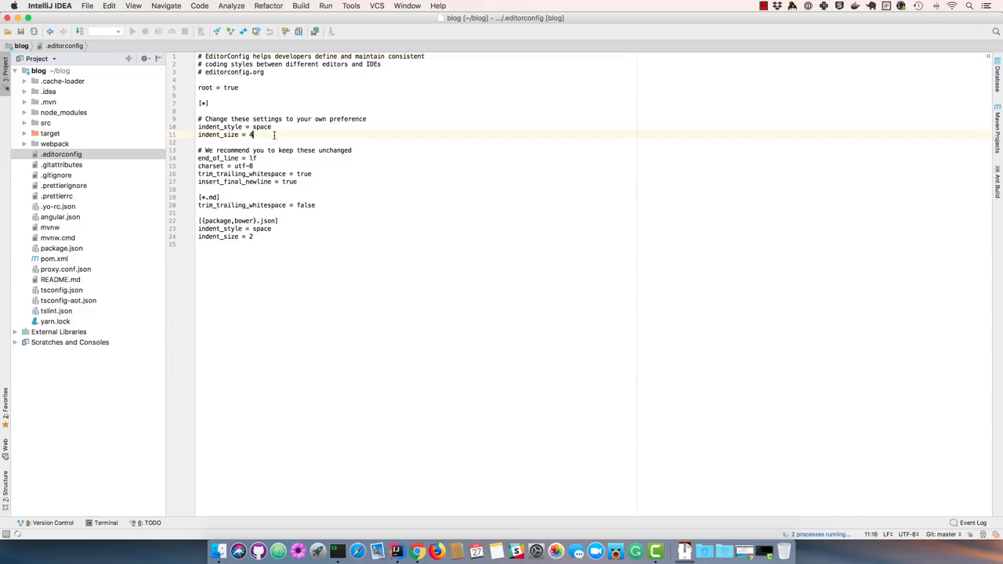
- Review the indent_style/indent_size lines in .editorconfig while BlogApp builds and runs
drag(255, 135, 198, 126)
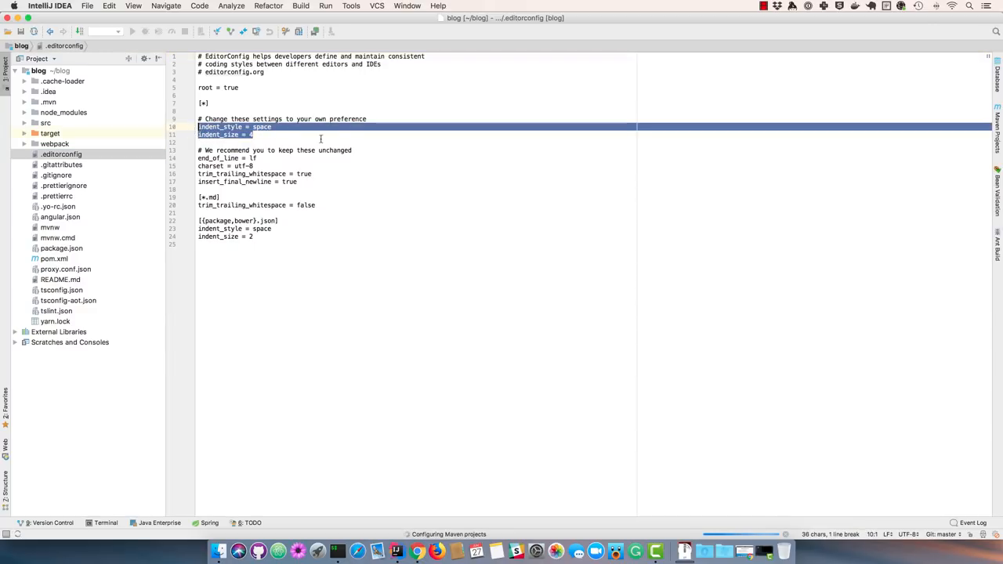
click(265, 237)
drag(265, 237, 198, 228)
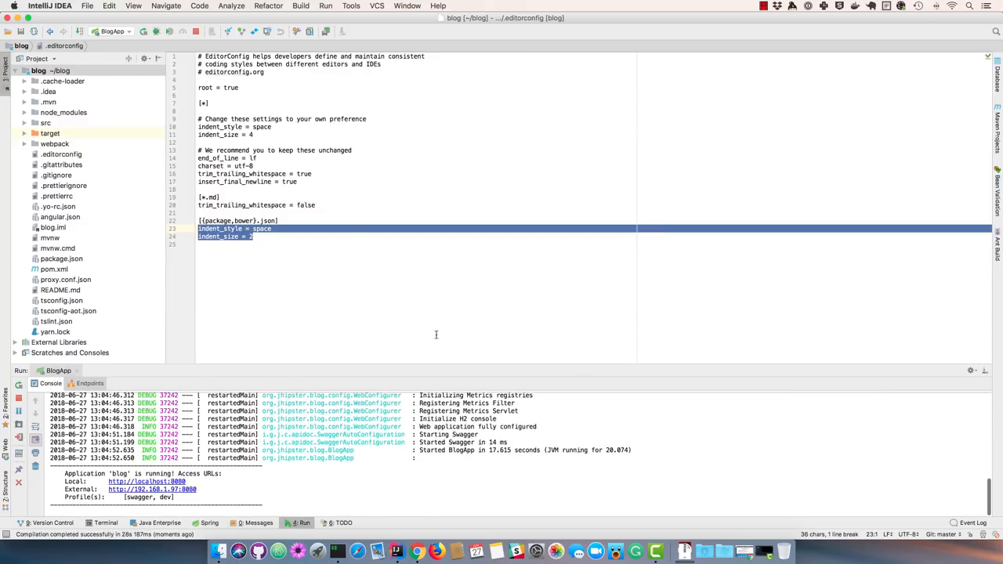
- Open the blog app at localhost:8080, close the duplicate tab and sign in as admin/admin
click(180, 482)
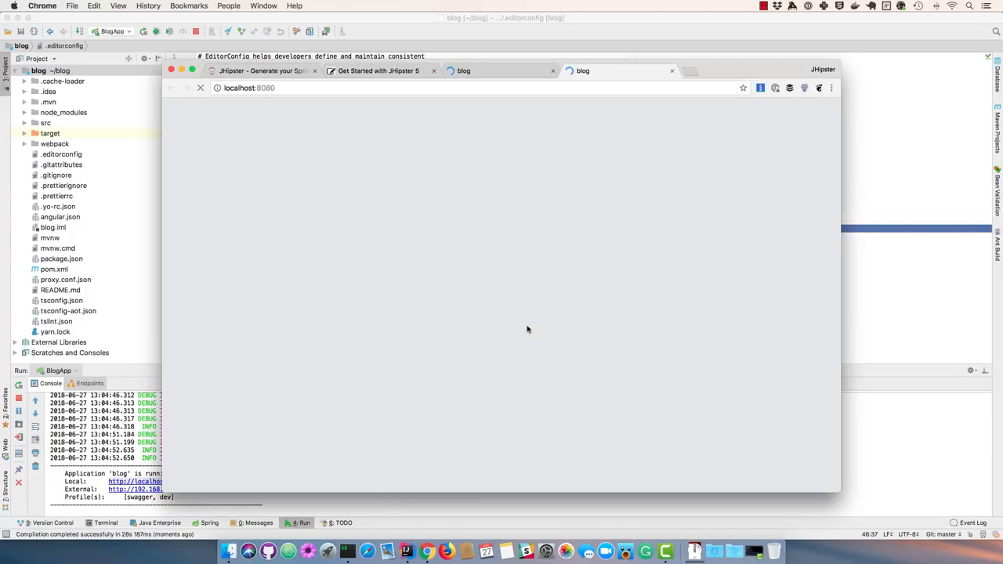
click(553, 71)
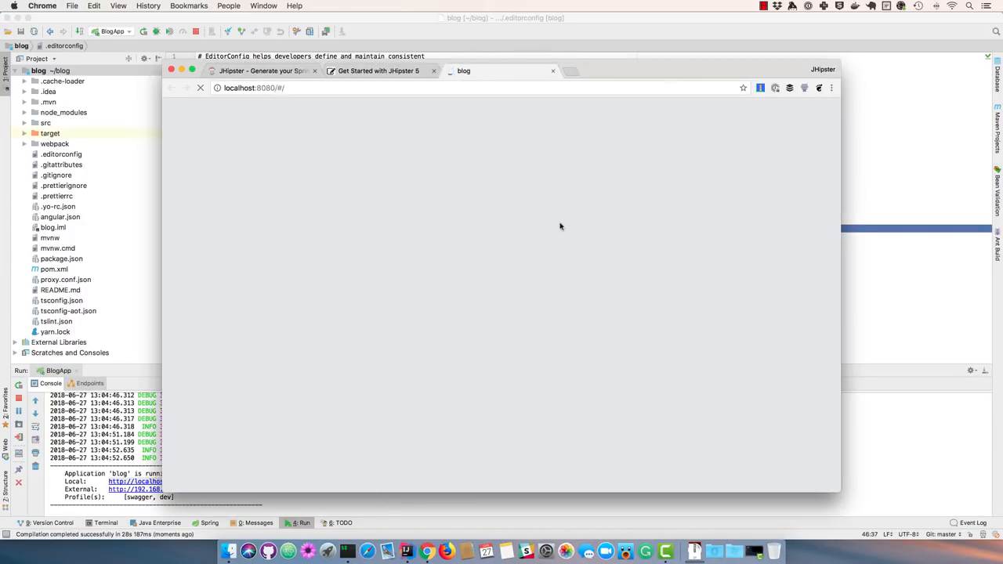
click(423, 229)
text(admin)
click(502, 229)
text(admin)
key(Return)
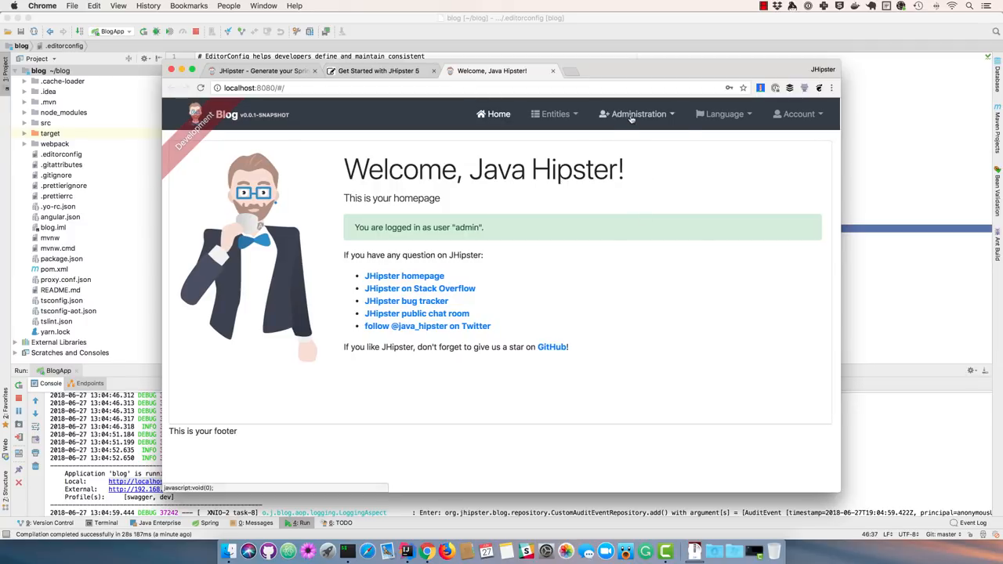
- Review the Administration pages: User management, Metrics, Health, Configuration and Audits
click(637, 114)
click(635, 140)
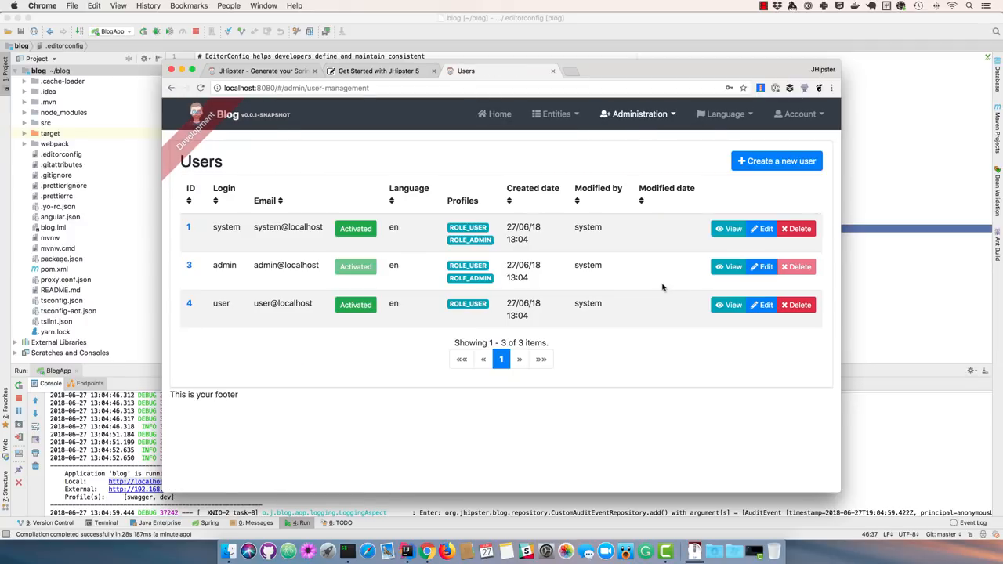
click(639, 114)
click(633, 152)
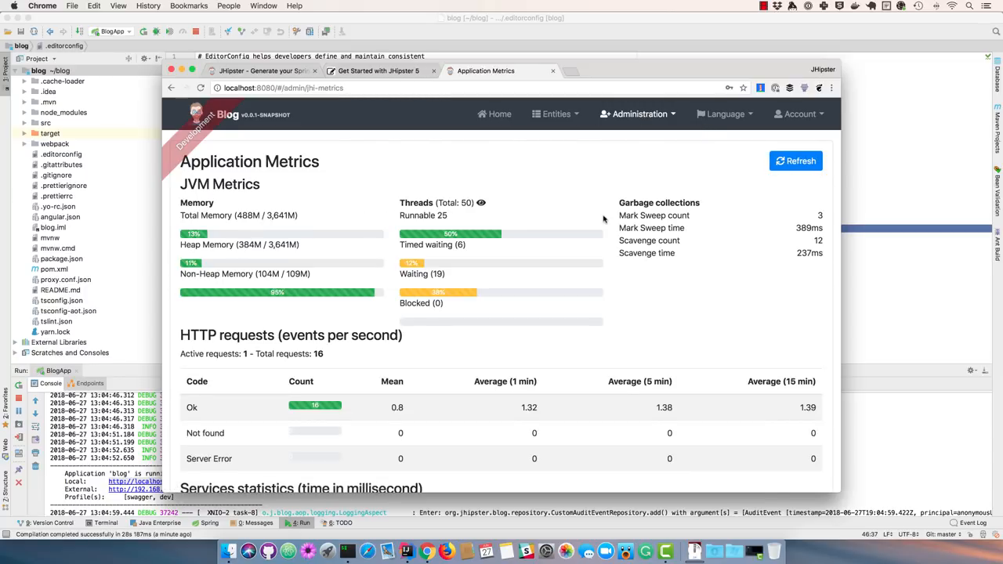
scroll(604, 219, down, 5)
scroll(603, 219, down, 5)
scroll(604, 219, down, 4)
scroll(604, 219, down, 3)
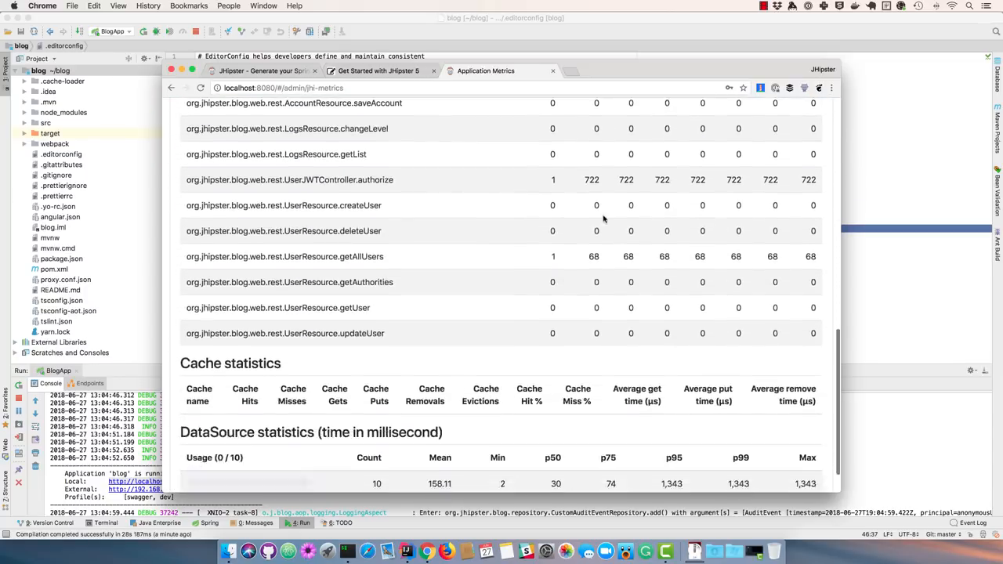
scroll(603, 219, up, 2)
scroll(603, 219, up, 10)
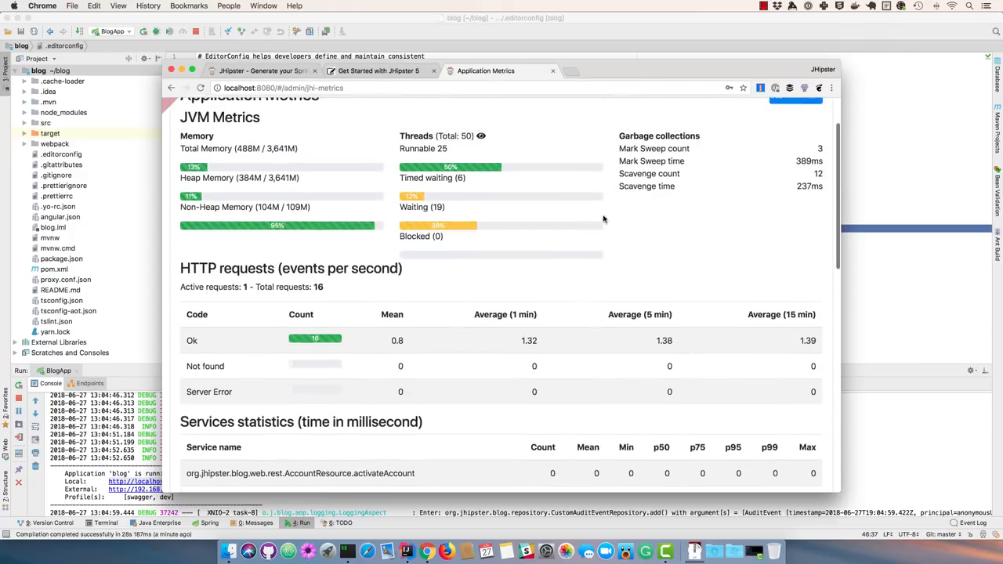
scroll(604, 219, up, 4)
click(639, 113)
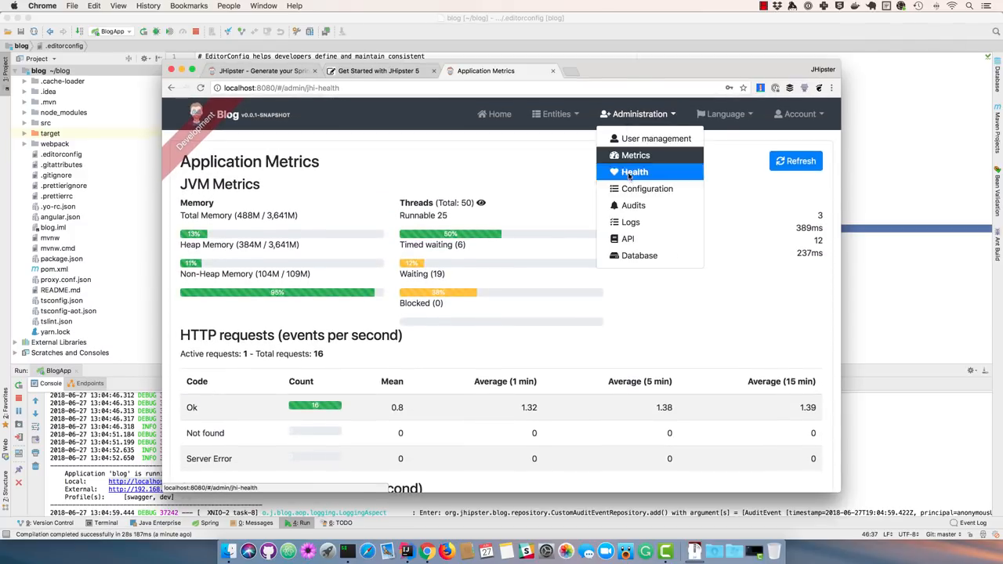
click(630, 174)
click(640, 114)
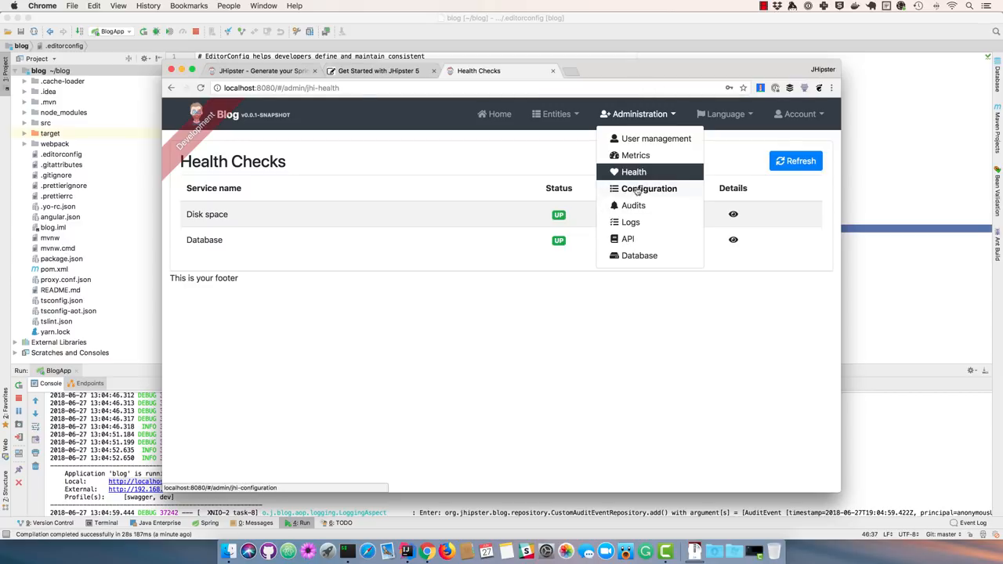
click(643, 189)
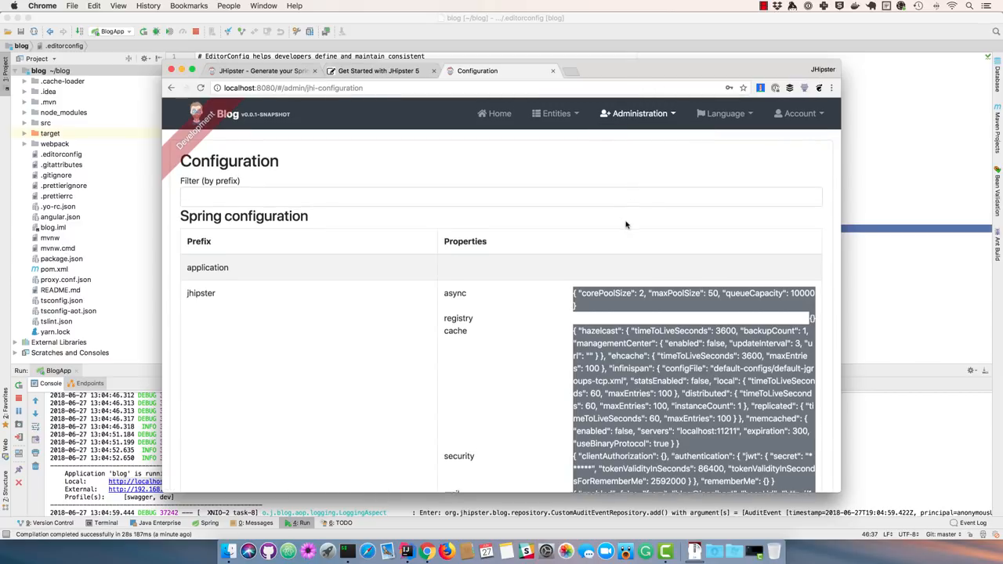
scroll(637, 190, down, 5)
scroll(636, 189, down, 5)
scroll(636, 190, up, 10)
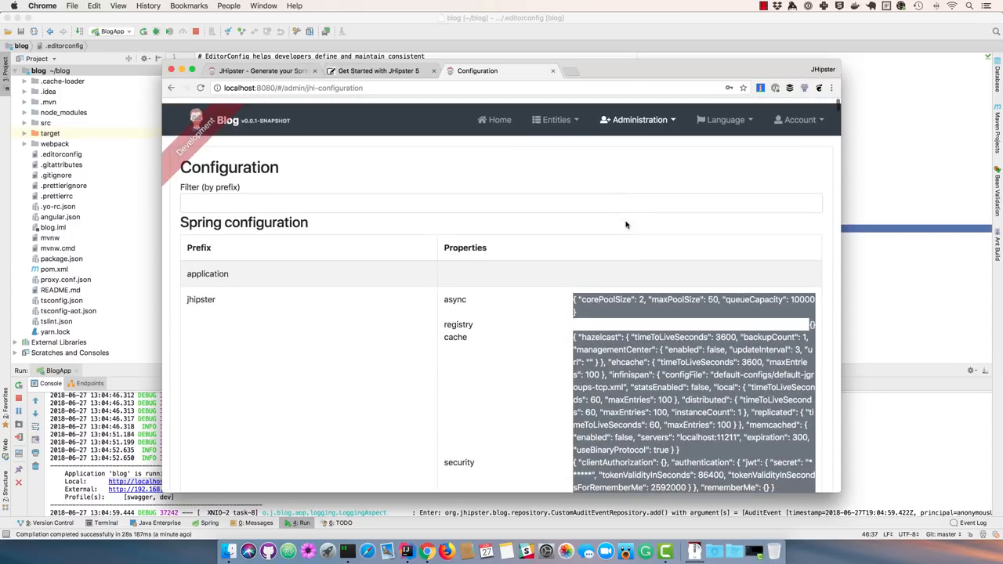
click(640, 114)
click(637, 207)
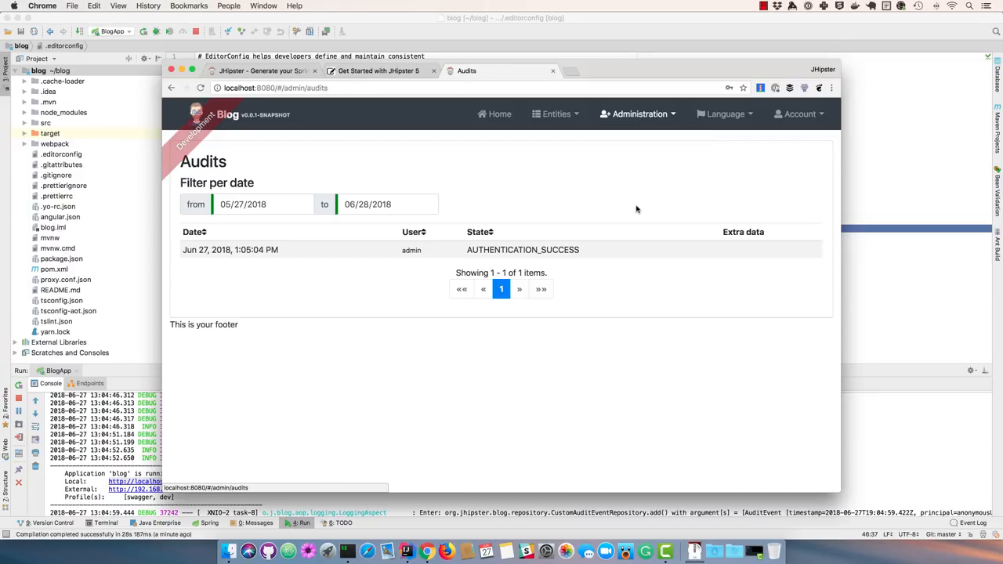
- On the Logs page, filter loggers by 'org.spr' and set org.springframework to INFO
click(639, 119)
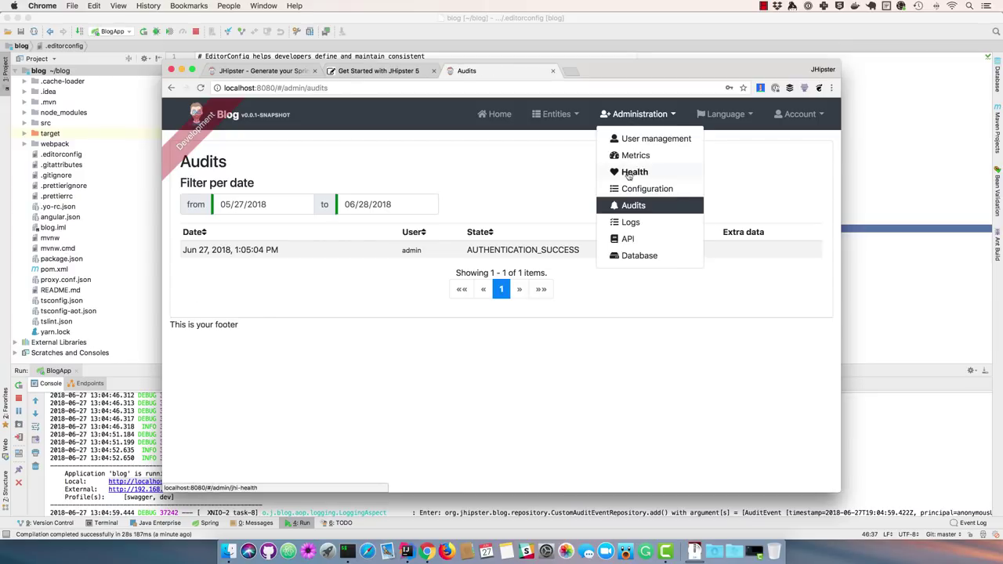
click(631, 222)
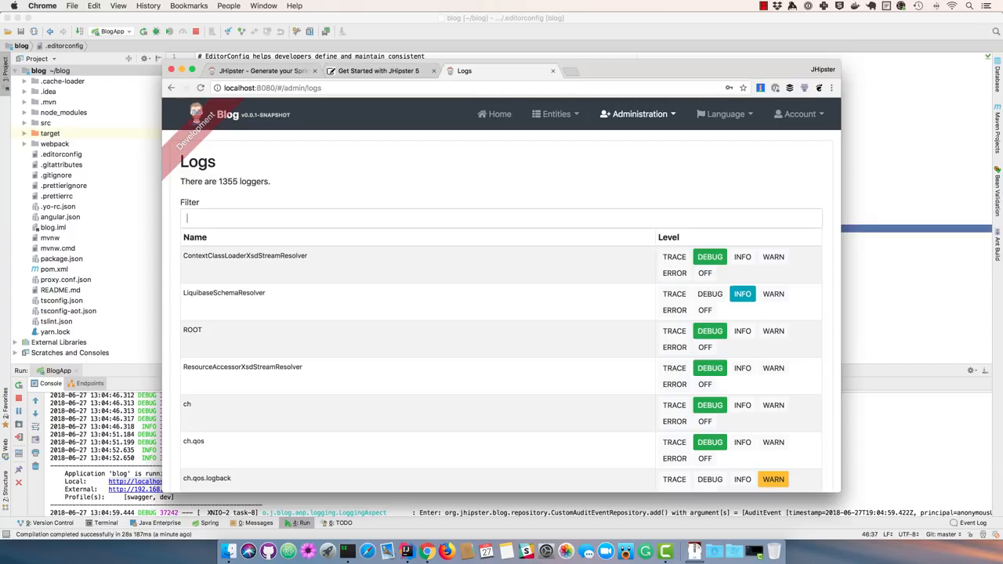
click(502, 219)
text(org.sprri)
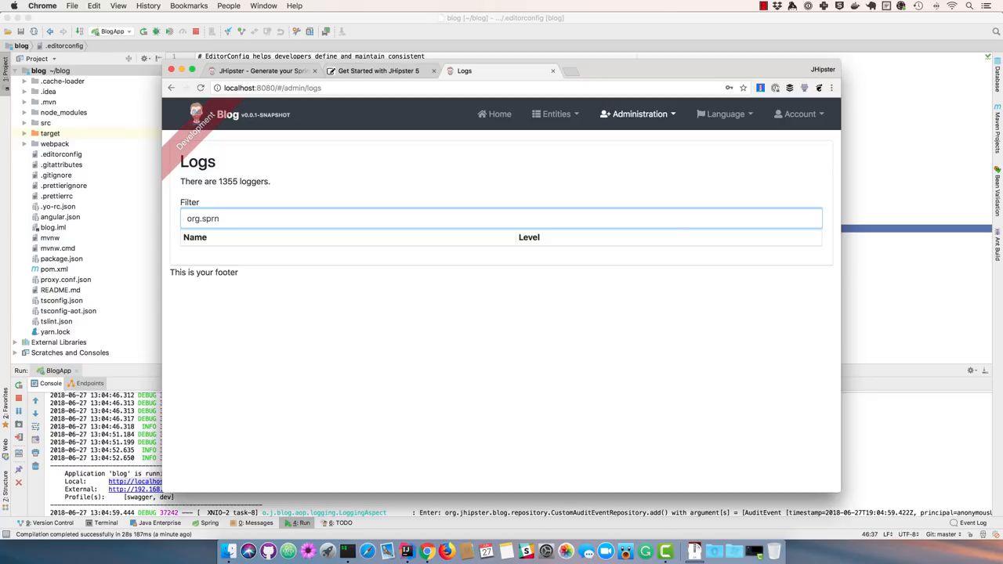
key(BackSpace)
key(BackSpace)
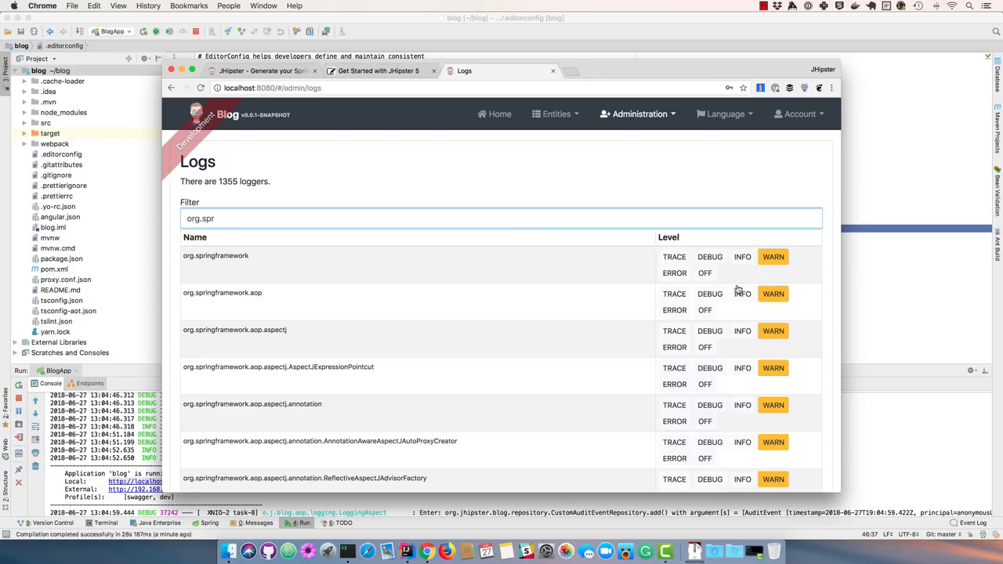
click(743, 256)
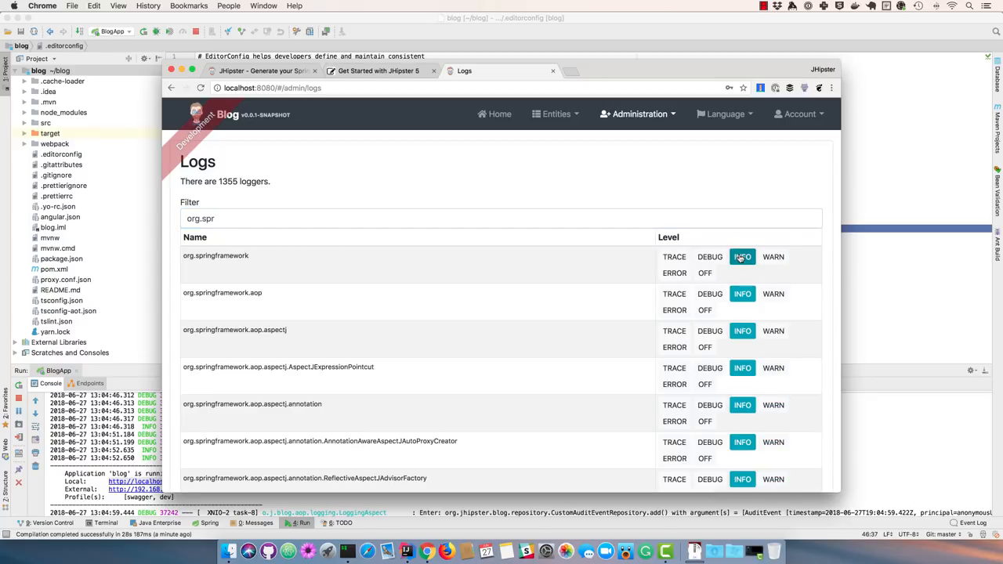
click(640, 115)
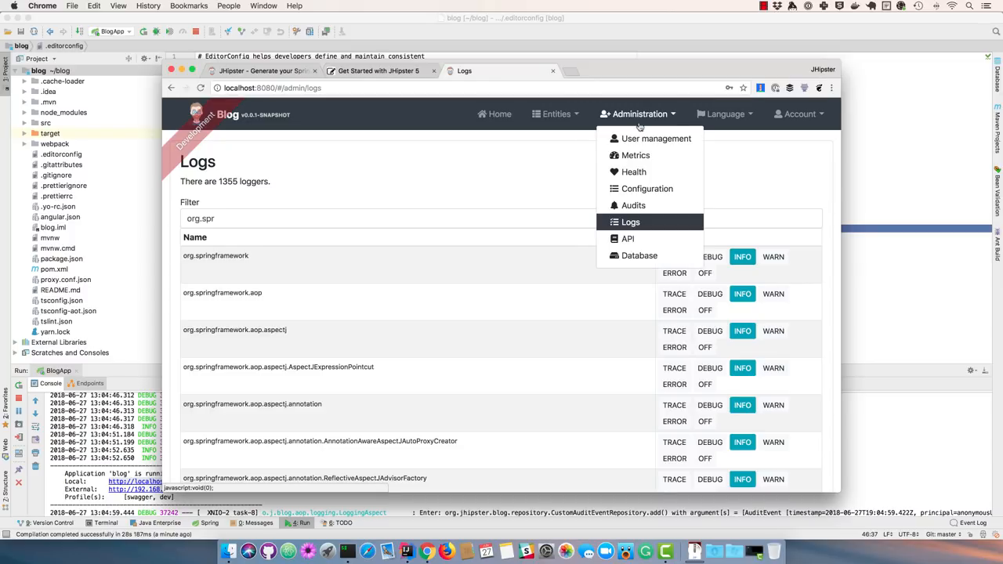
- In the API docs, run GET /api/account under account-resource and get the admin account with code 200
click(628, 239)
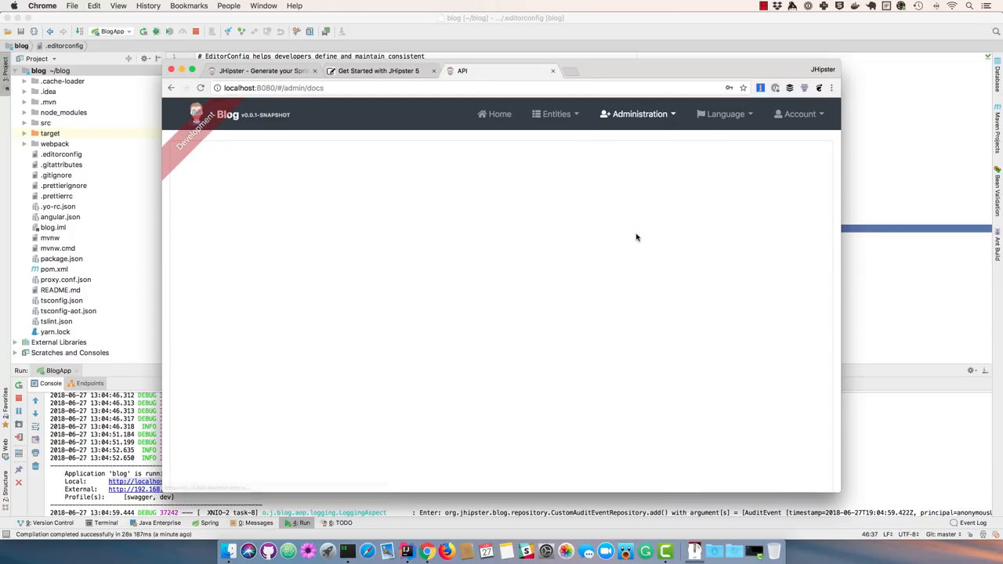
click(292, 258)
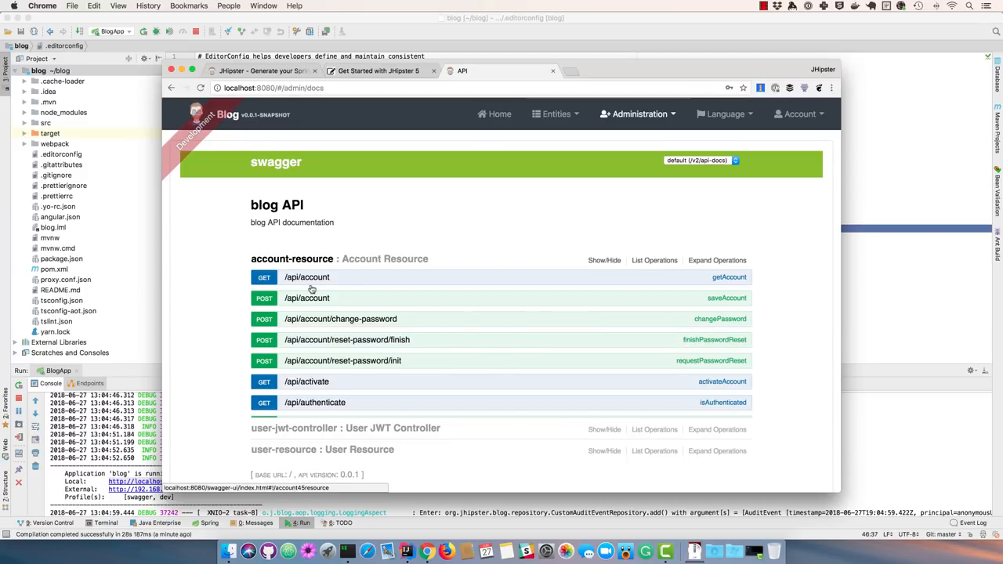
click(308, 276)
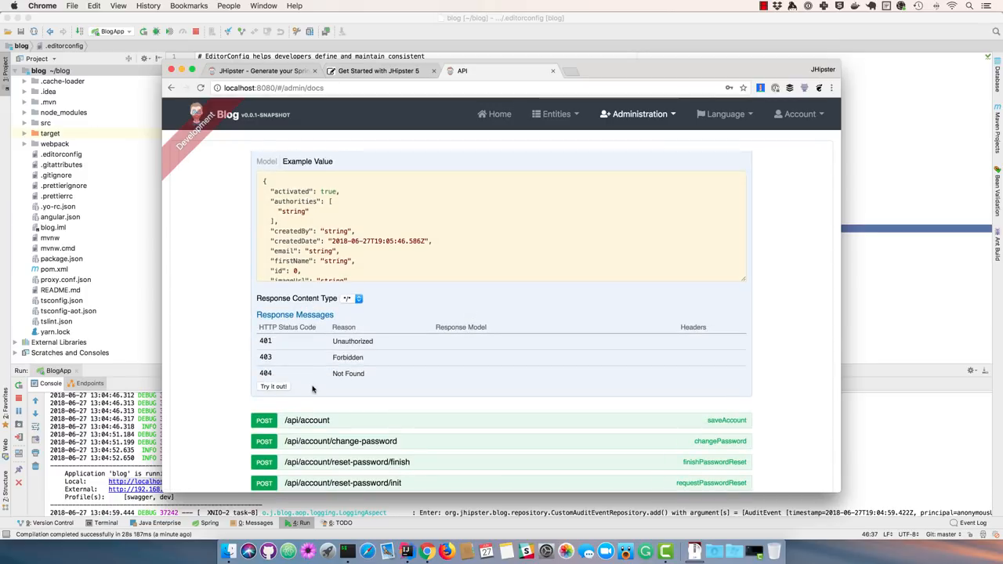
click(273, 386)
scroll(586, 306, down, 5)
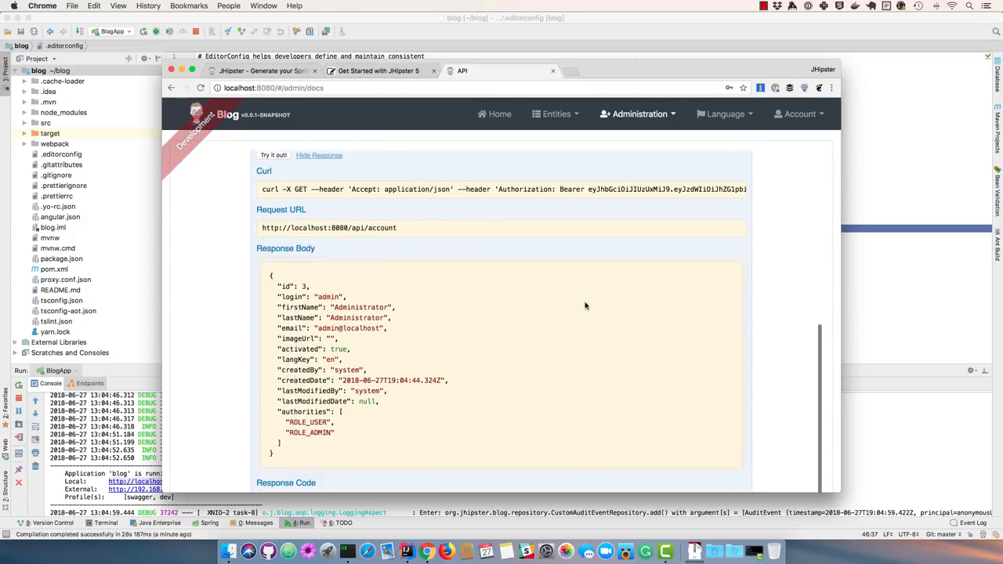
- Close the API tab, go to start.jhipster.tech and open the saved Blog model in JDL-Studio
click(553, 72)
key(super+t)
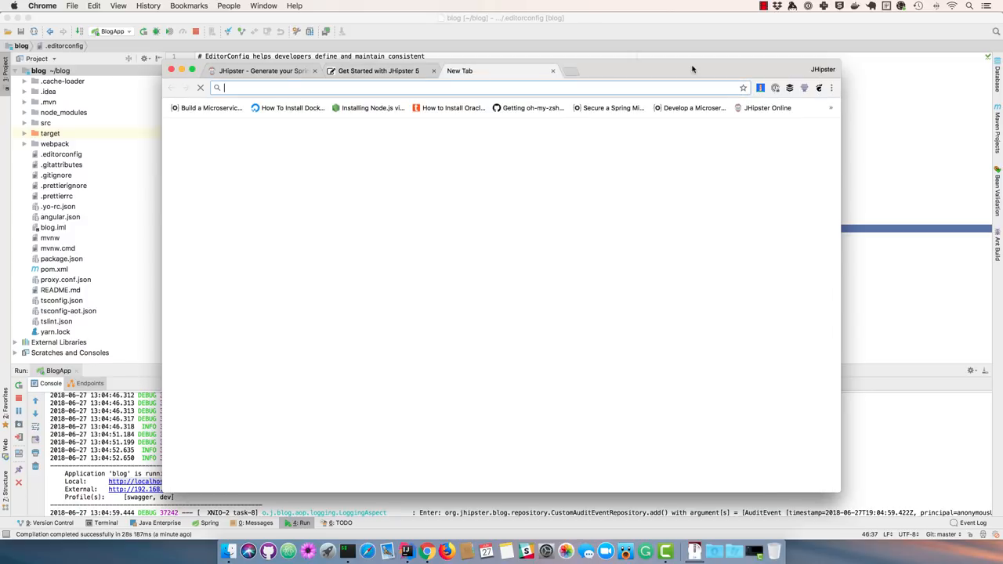
text(start.)
key(Return)
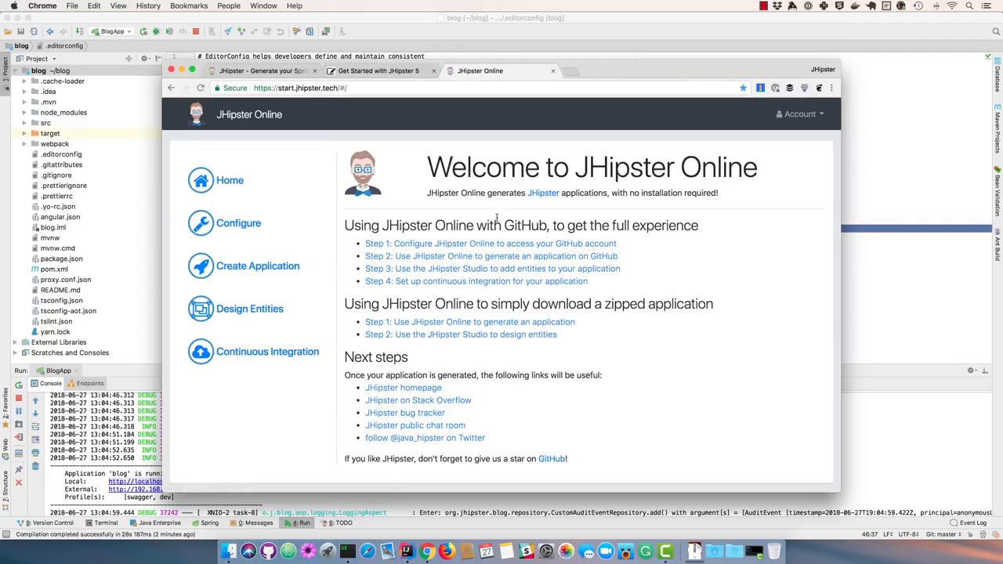
click(249, 309)
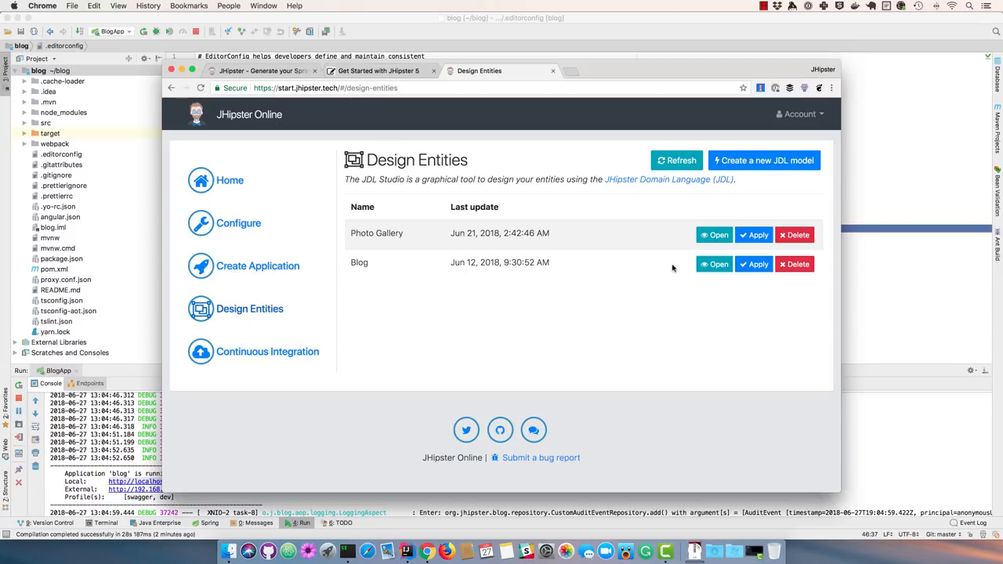
click(714, 264)
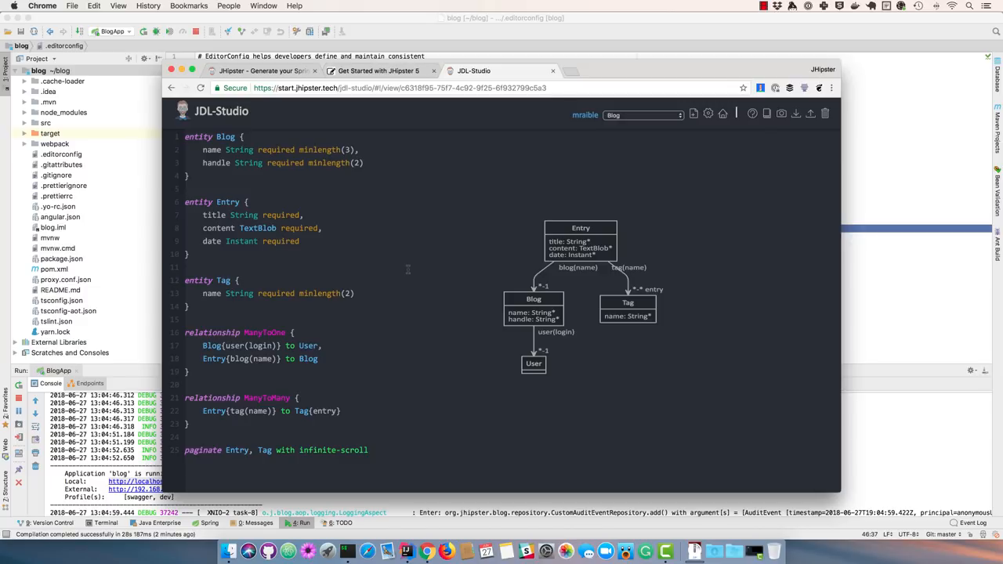
- Review the Blog, Entry and Tag entities and their relationships in the JDL-Studio diagram
double_click(222, 137)
double_click(226, 203)
double_click(222, 280)
mouse_move(708, 246)
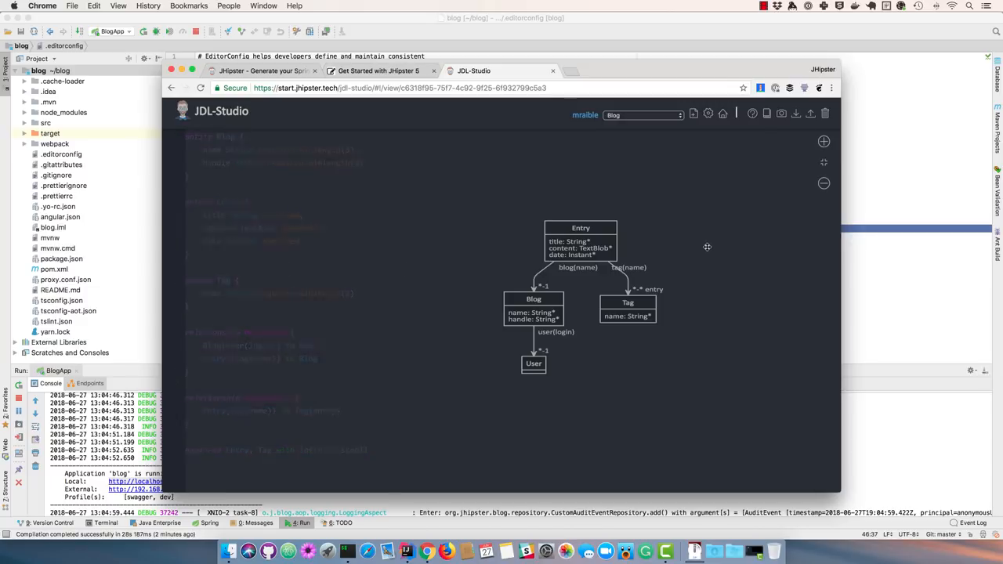
click(824, 142)
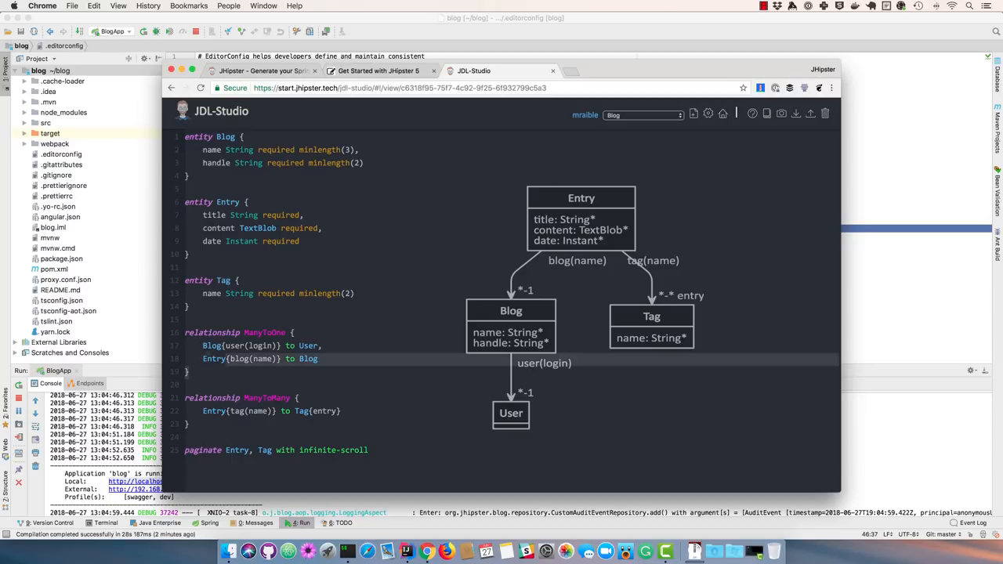
drag(191, 371, 185, 332)
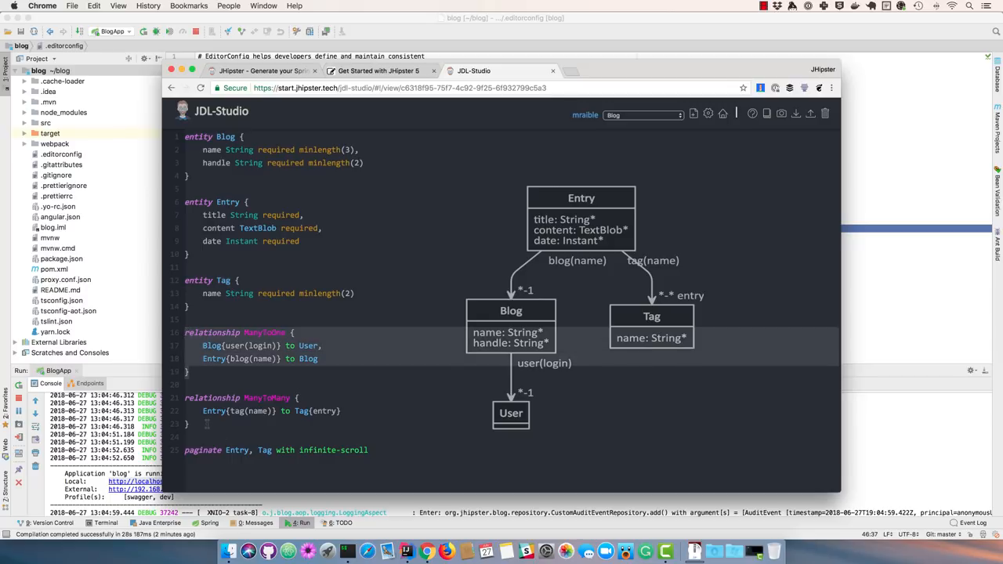
click(231, 452)
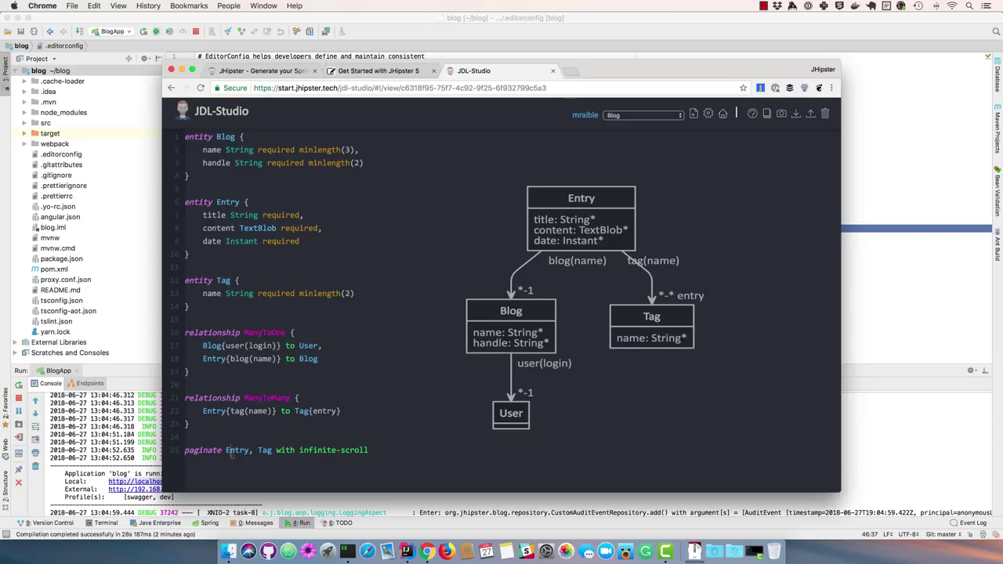
click(383, 440)
click(394, 403)
- Download the model as jhipster-jdl.jh and return to IntelliJ IDEA
click(796, 115)
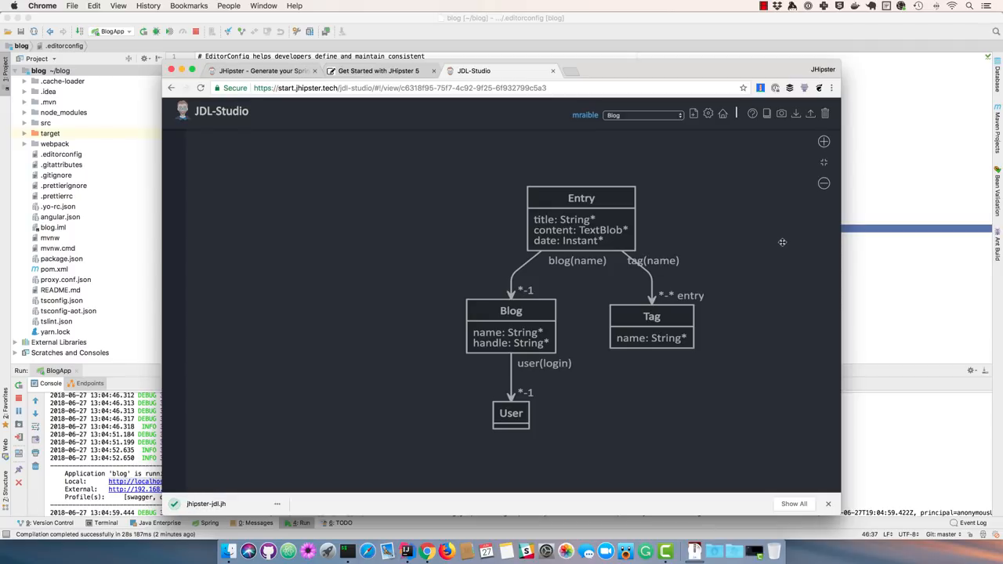
key(super+Tab)
scroll(310, 402, down, 10)
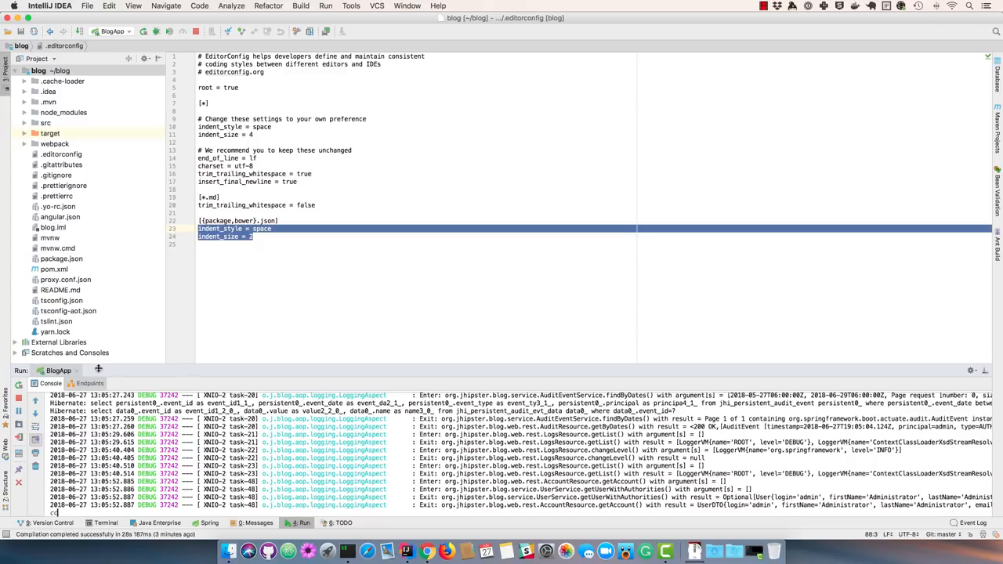
- Stop the running app and run jhipster import-jdl ~/Downloads/jhipster-jdl.jh in the Terminal
click(18, 400)
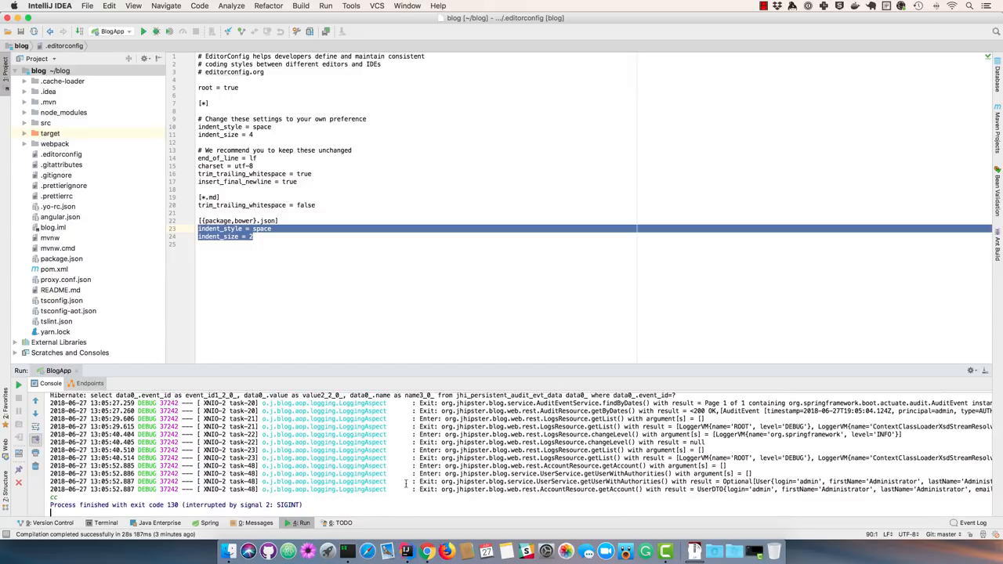
click(102, 523)
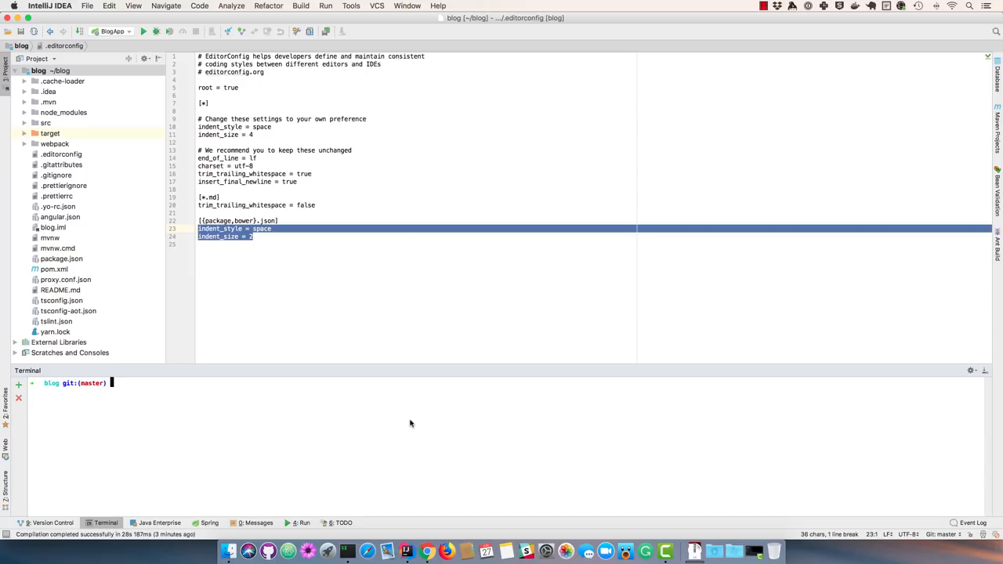
text(jhipster import-j)
text(dl ~/Dow)
key(Tab)
text(jh)
key(Tab)
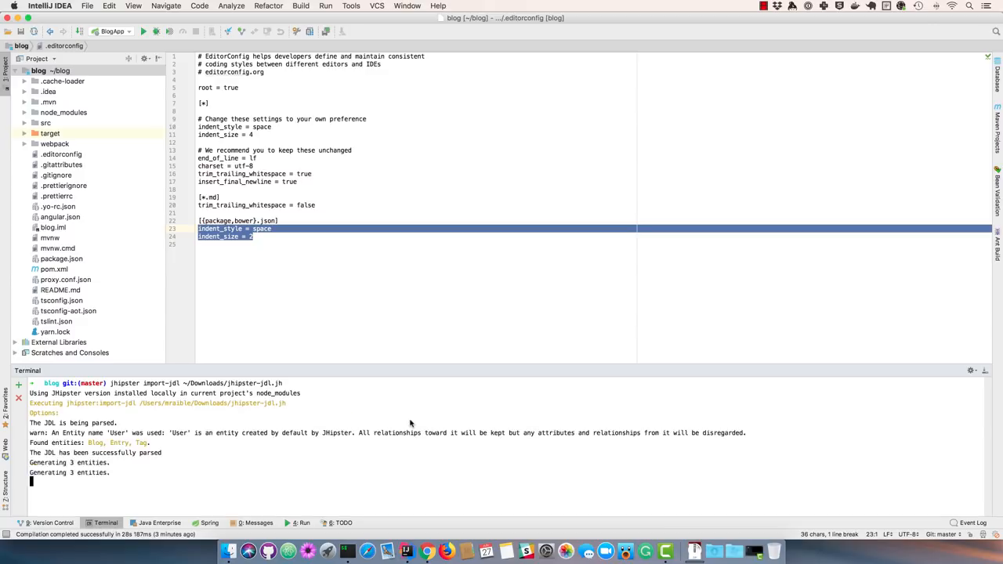
- Expand src/main/java in the Project view to show the packages
click(46, 123)
double_click(46, 123)
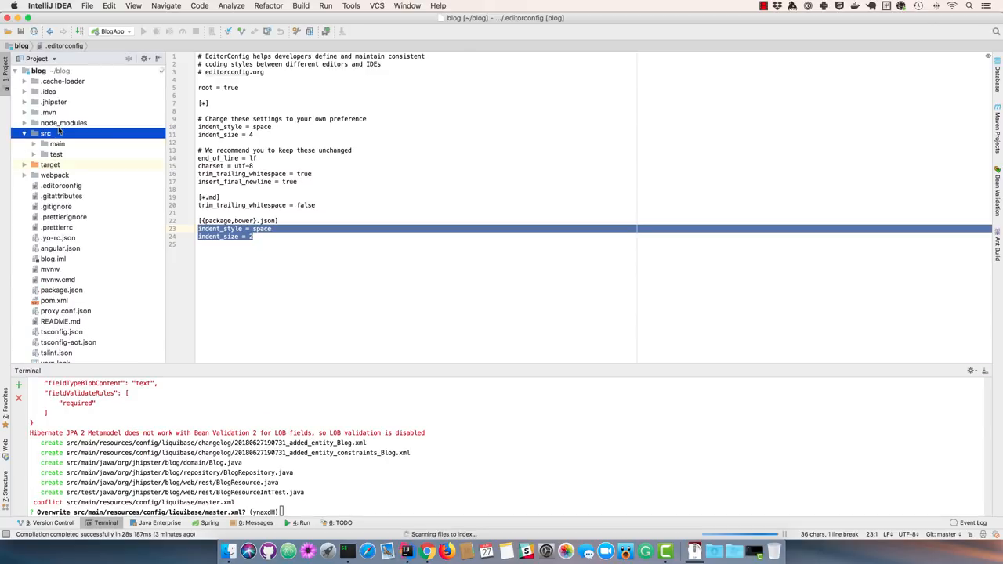
double_click(58, 144)
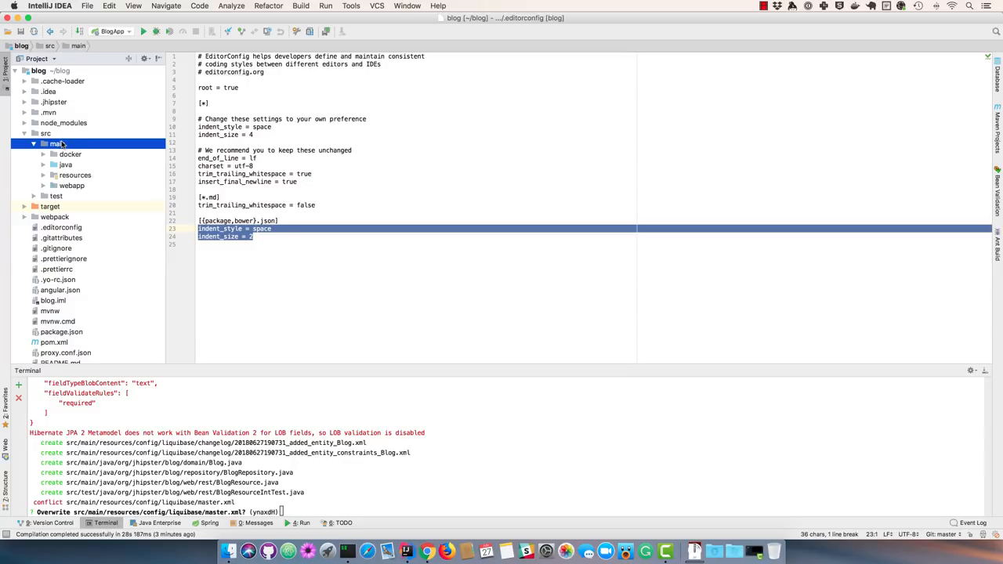
double_click(65, 165)
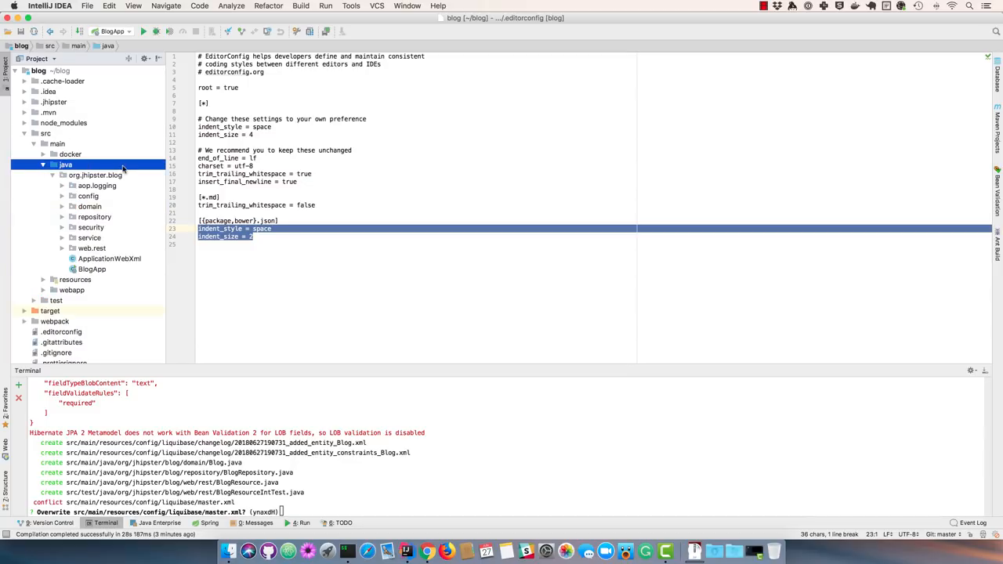
- Approve overwriting all conflicting generated files and bring up BlogApp.java
click(339, 404)
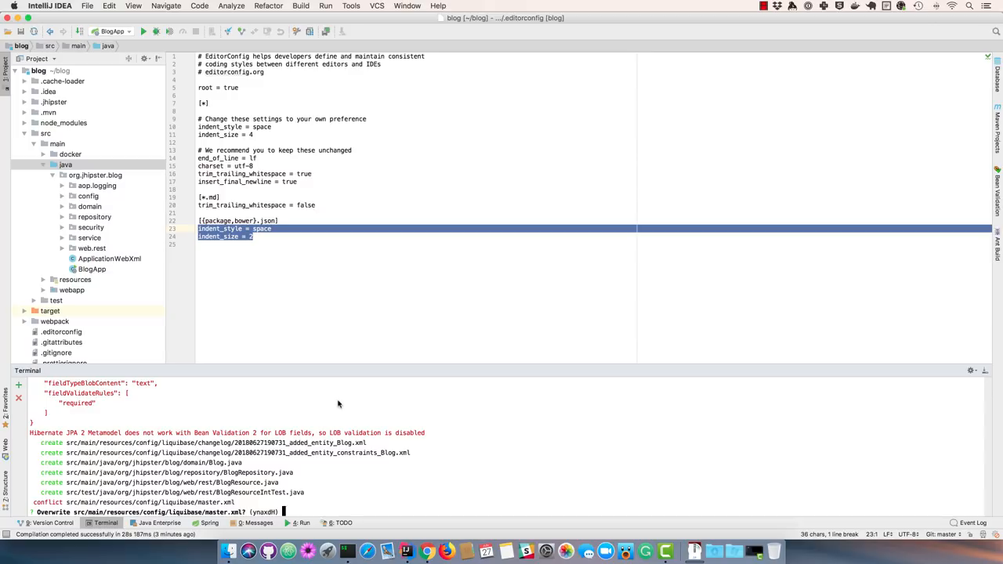
text(a)
key(Return)
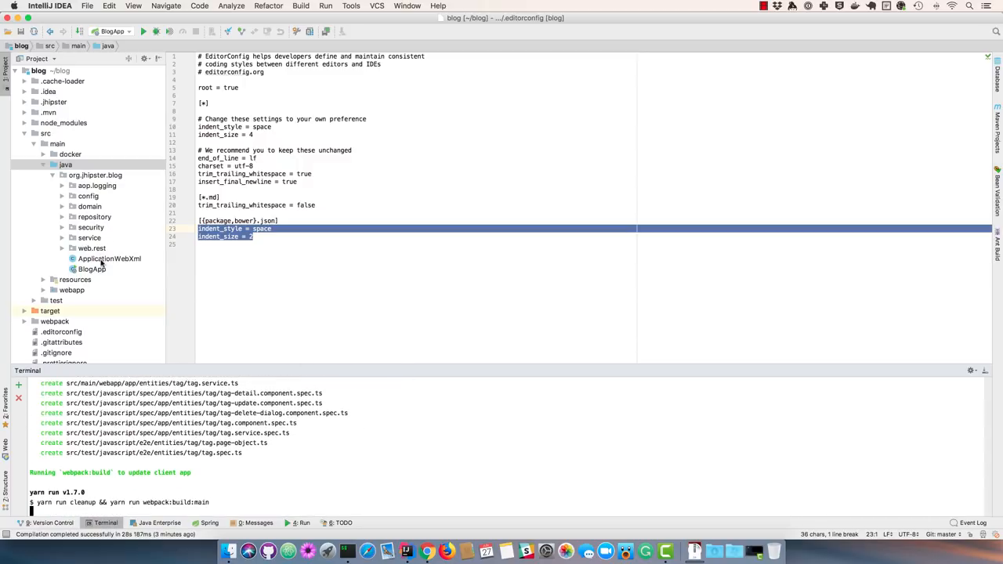
double_click(92, 269)
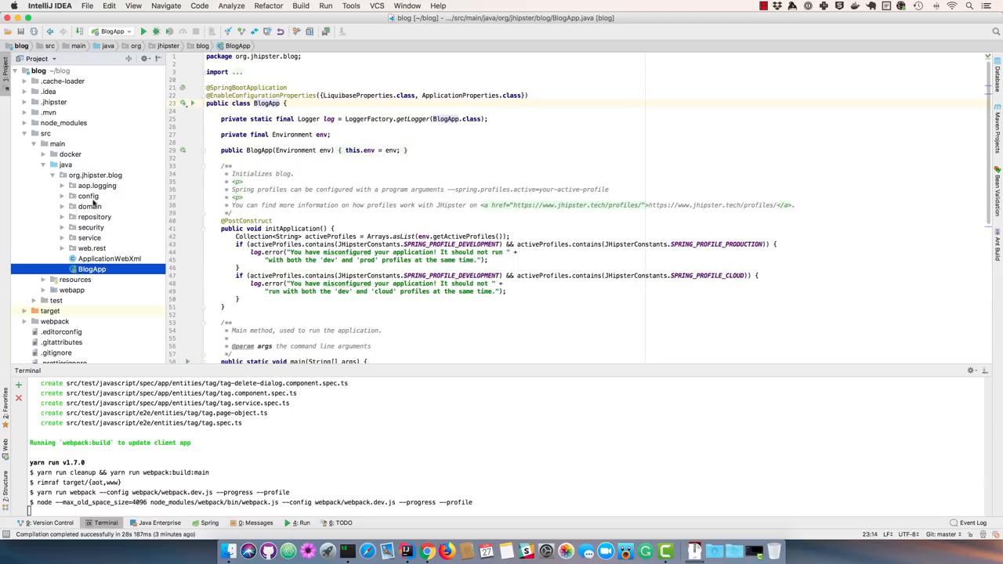
- Review the Blog, Entry and Tag cache entries in CacheConfiguration and the security configuration
double_click(89, 196)
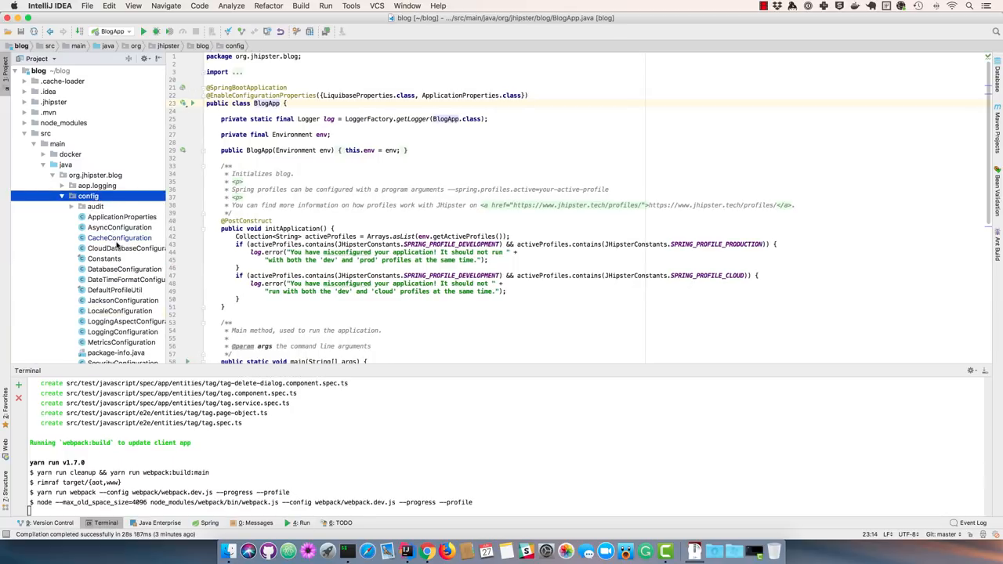
scroll(117, 245, down, 2)
scroll(118, 245, down, 2)
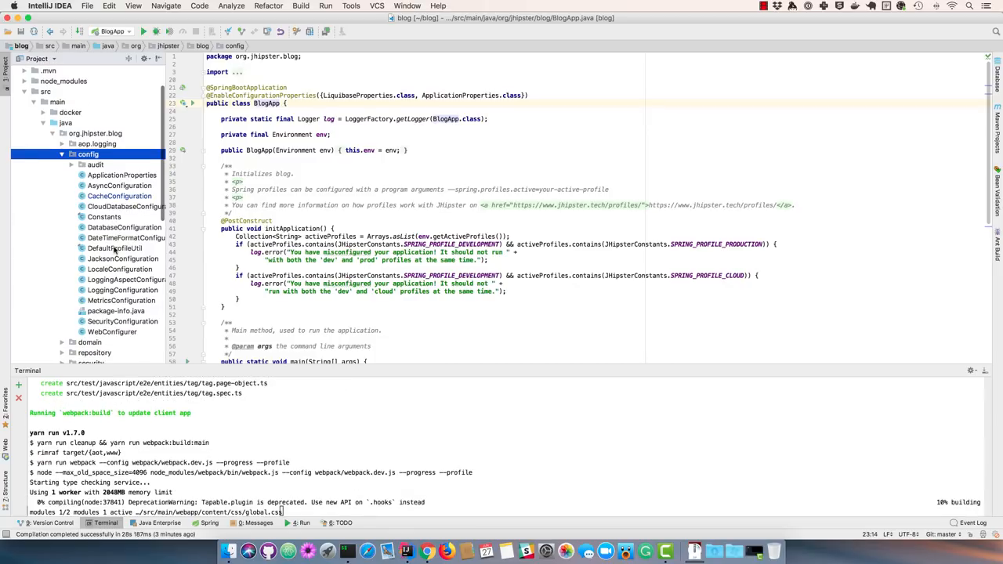
double_click(119, 196)
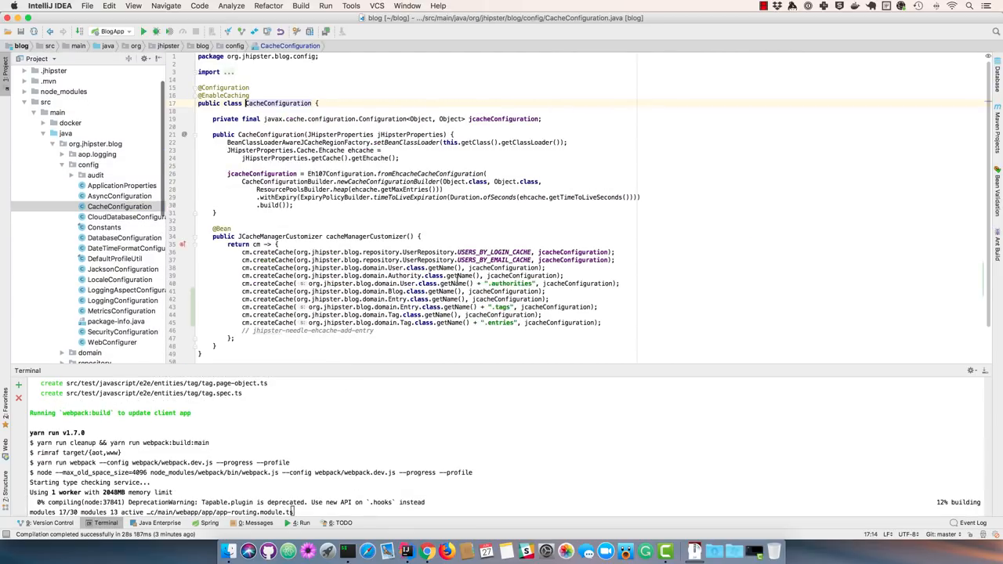
drag(609, 323, 448, 299)
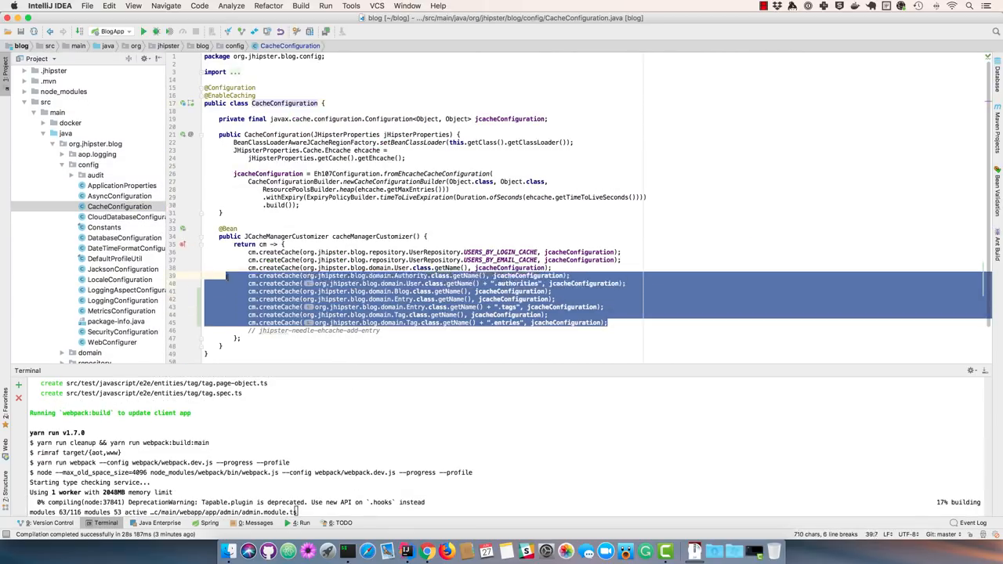
drag(225, 276, 210, 292)
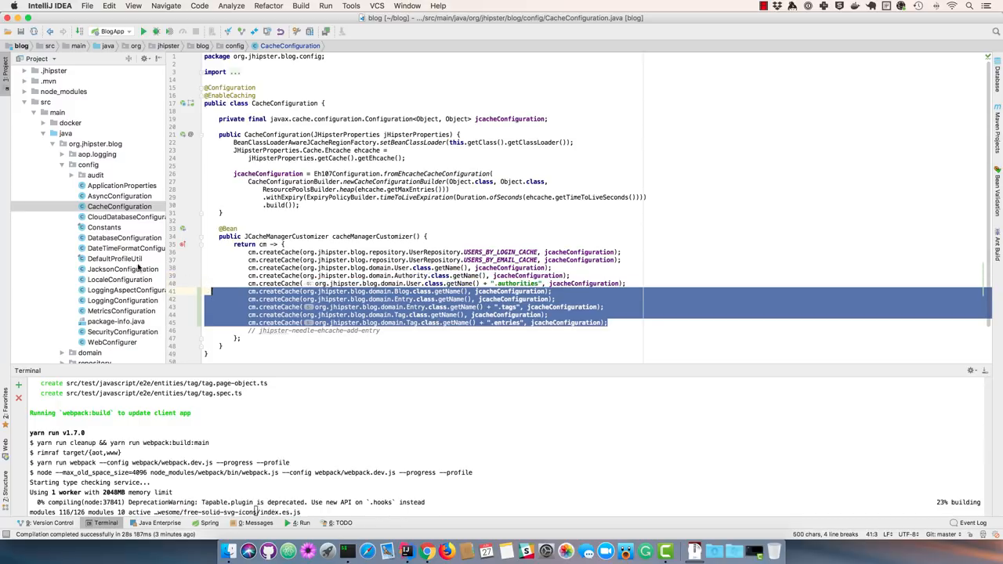
scroll(137, 268, down, 3)
click(137, 309)
scroll(137, 309, down, 3)
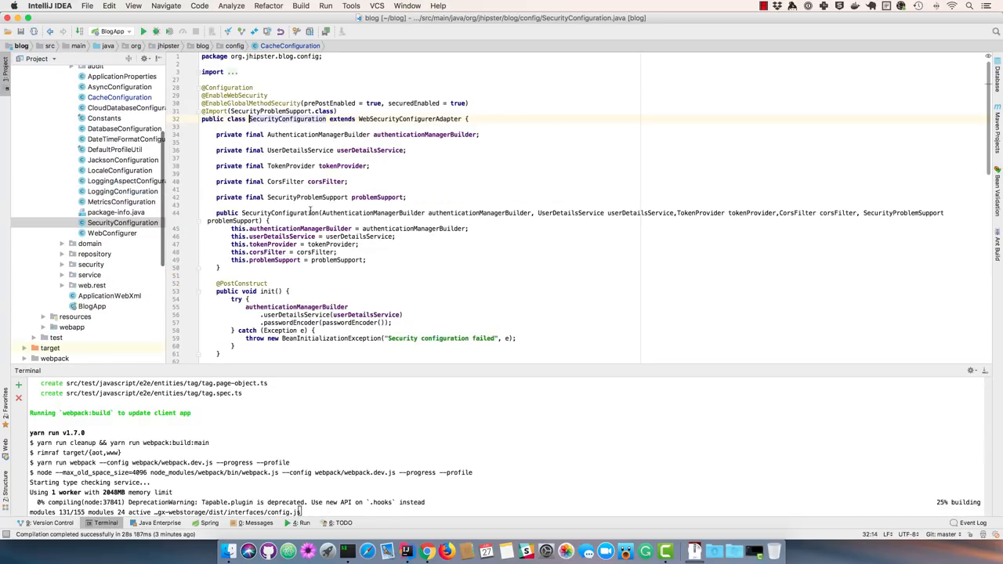
scroll(353, 219, down, 3)
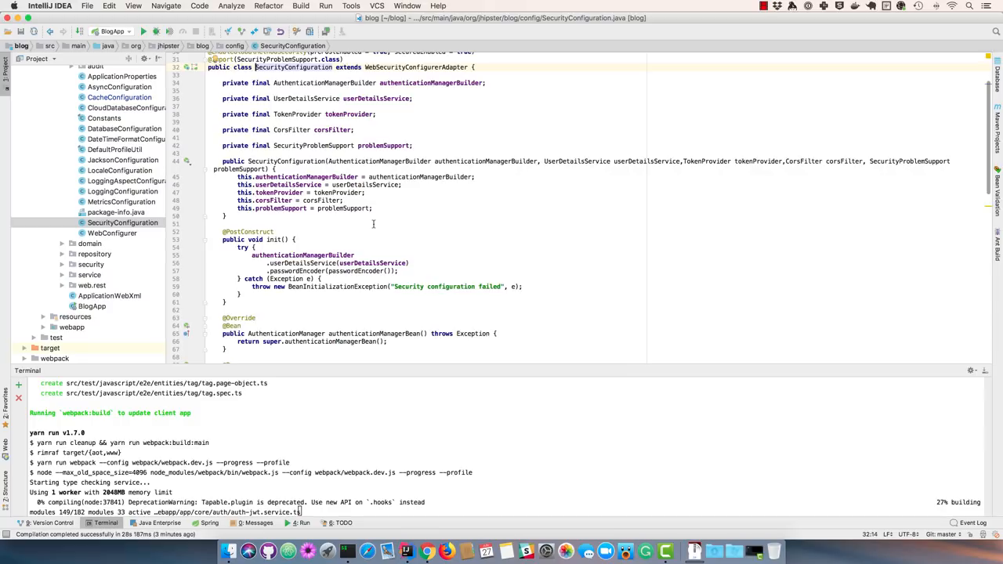
- Expand the repository, security, service and web.rest packages to see generated classes
click(95, 254)
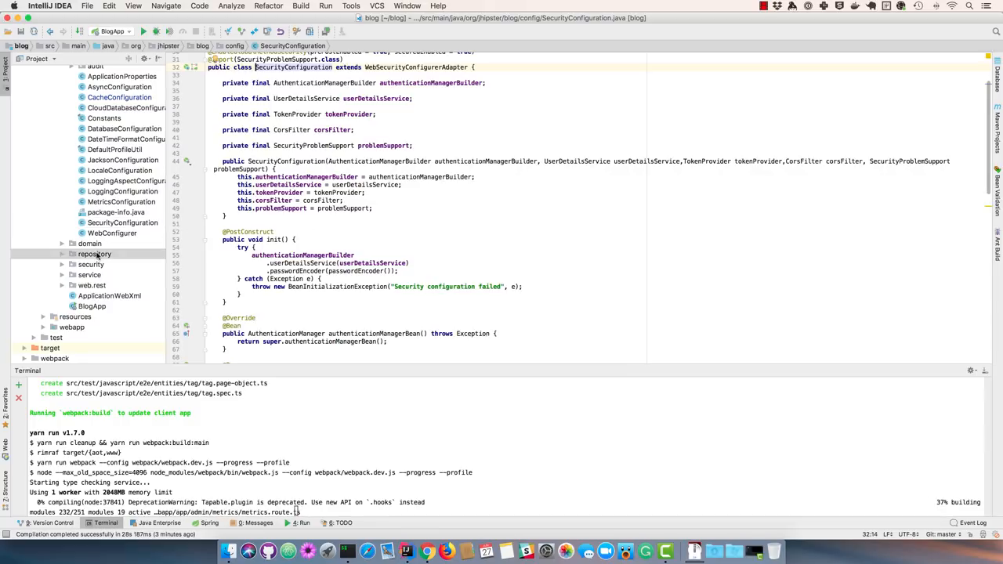
double_click(95, 254)
scroll(98, 256, down, 2)
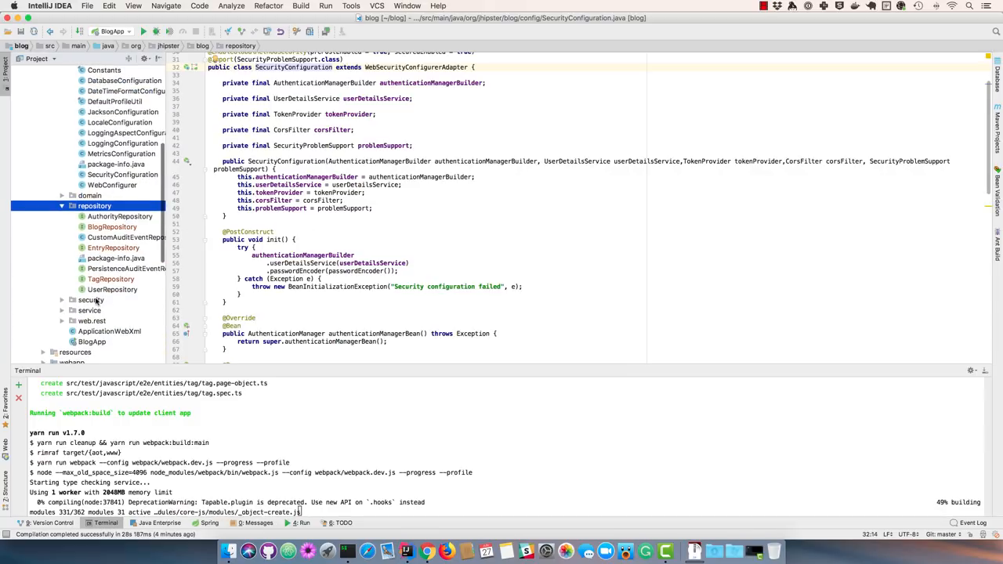
double_click(91, 300)
scroll(127, 253, down, 4)
double_click(90, 300)
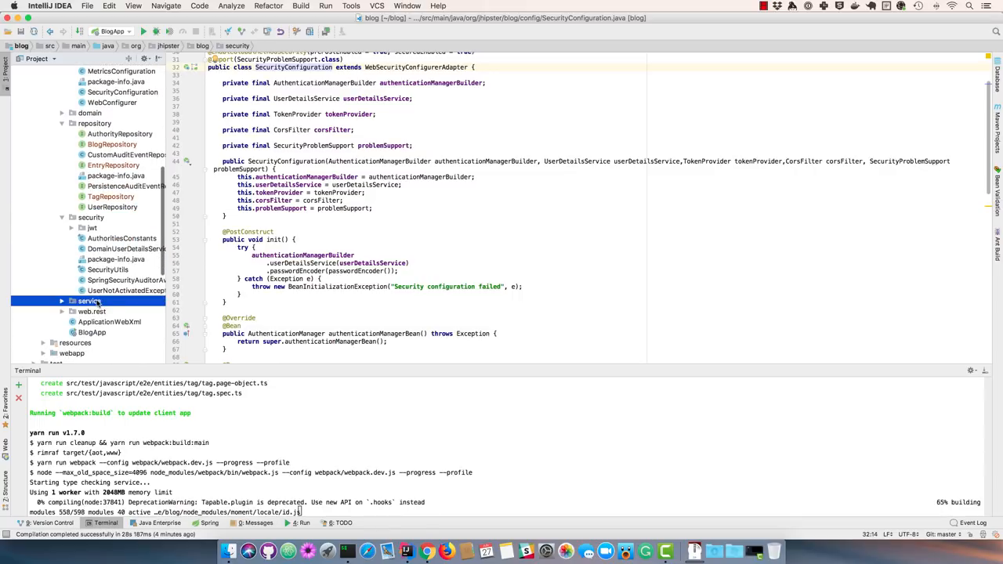
scroll(126, 259, down, 4)
double_click(93, 290)
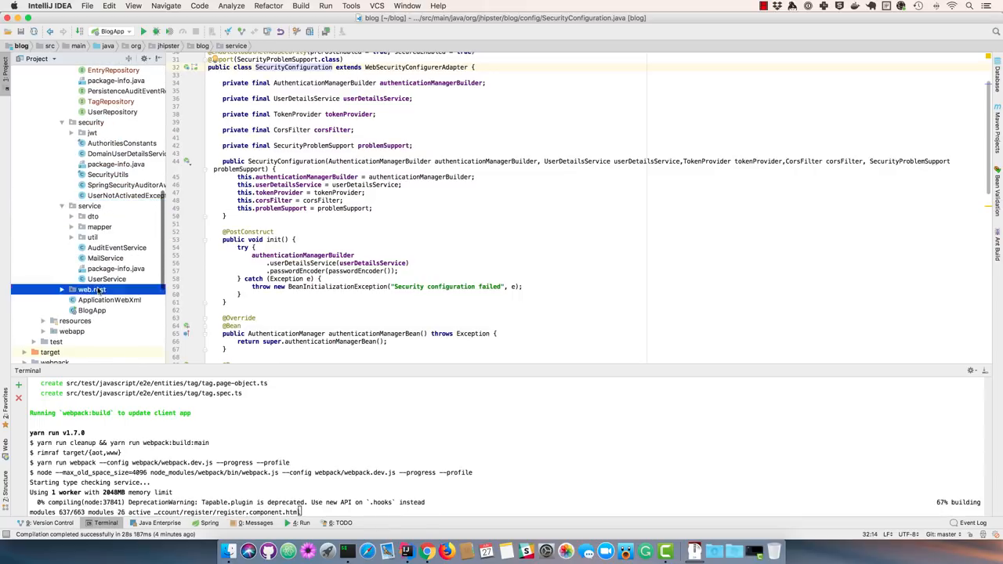
scroll(129, 235, down, 4)
scroll(131, 237, down, 3)
- Expand resources/config/liquibase/changelog and widen the tree to show the changelog files
click(82, 298)
double_click(74, 297)
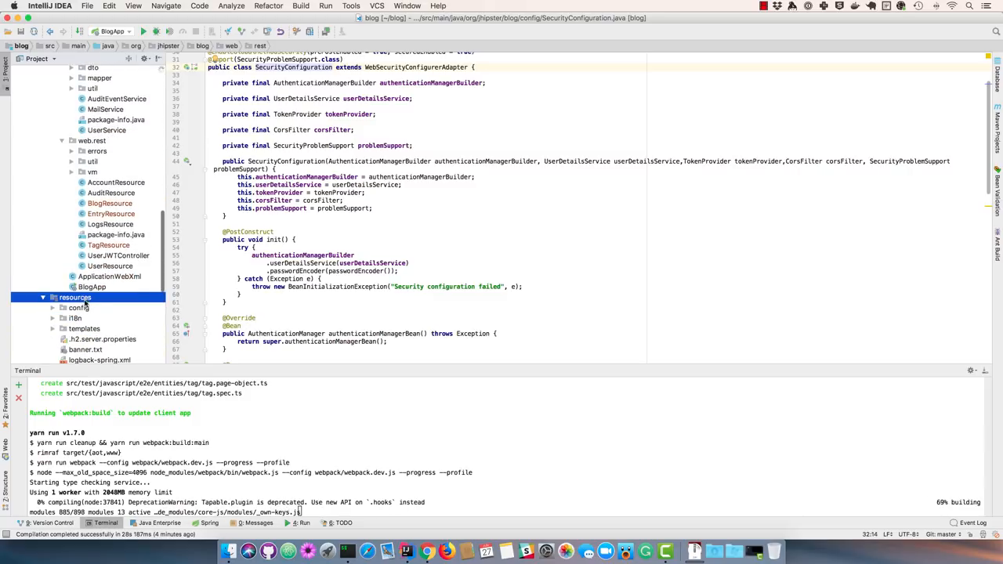
double_click(79, 307)
scroll(109, 263, down, 4)
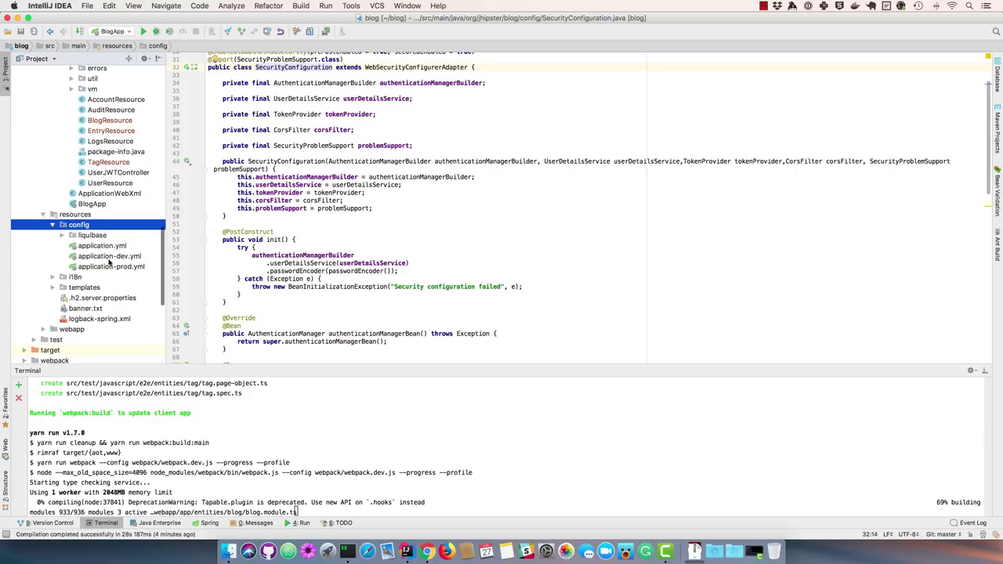
double_click(93, 236)
click(104, 245)
double_click(104, 245)
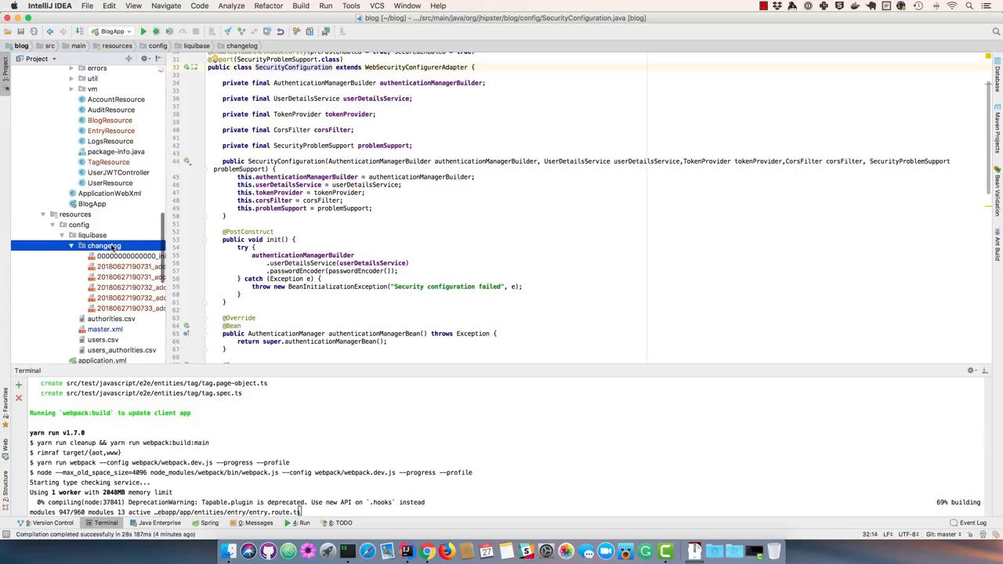
drag(164, 245, 290, 245)
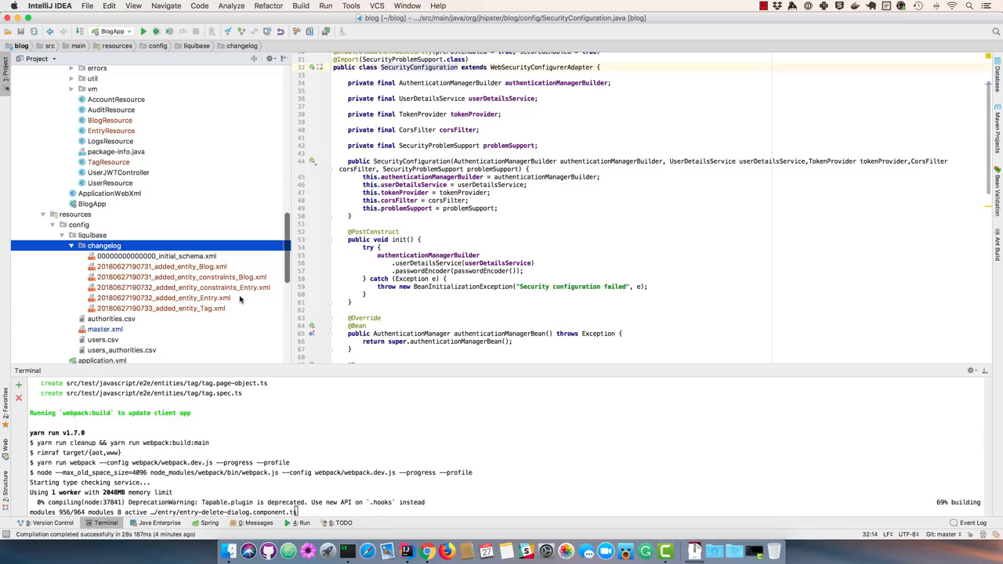
scroll(149, 282, down, 1)
scroll(149, 282, down, 5)
scroll(118, 266, down, 5)
- Review the Angular app module and the blog, entry and tag entity folders, then the generator output
double_click(69, 302)
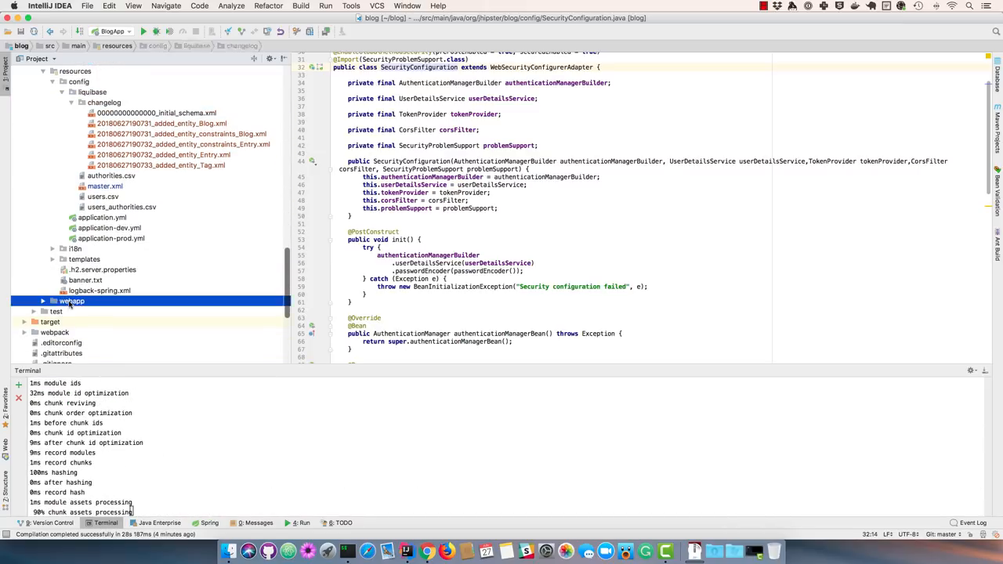
double_click(78, 312)
scroll(179, 237, down, 3)
double_click(101, 257)
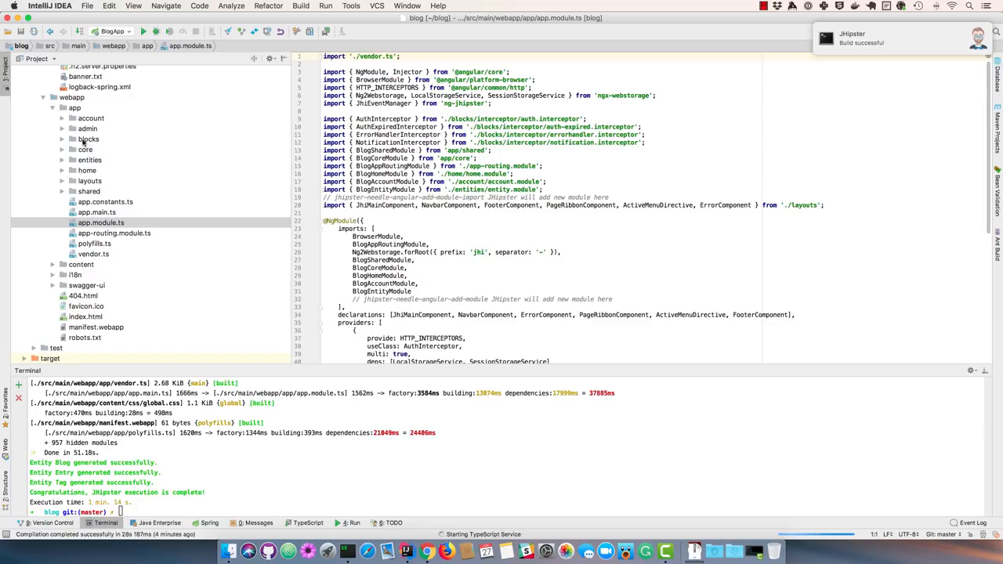
click(88, 160)
double_click(89, 160)
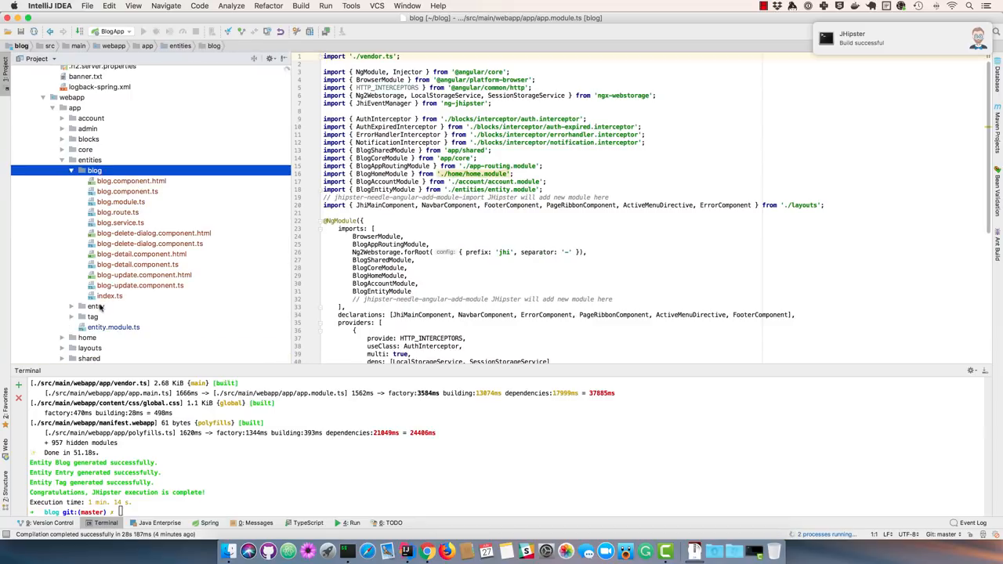
double_click(96, 307)
scroll(168, 272, down, 5)
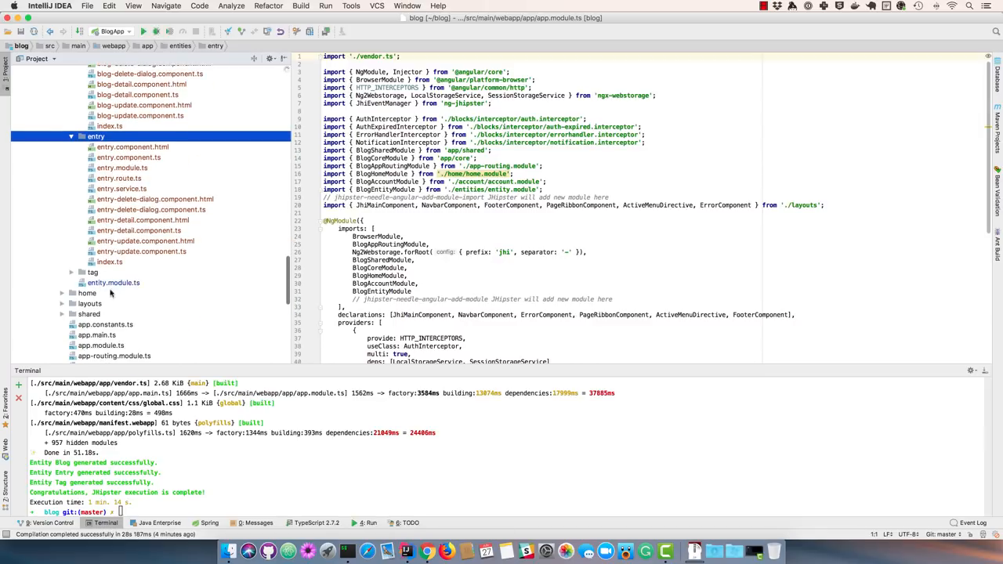
double_click(92, 278)
scroll(190, 291, down, 5)
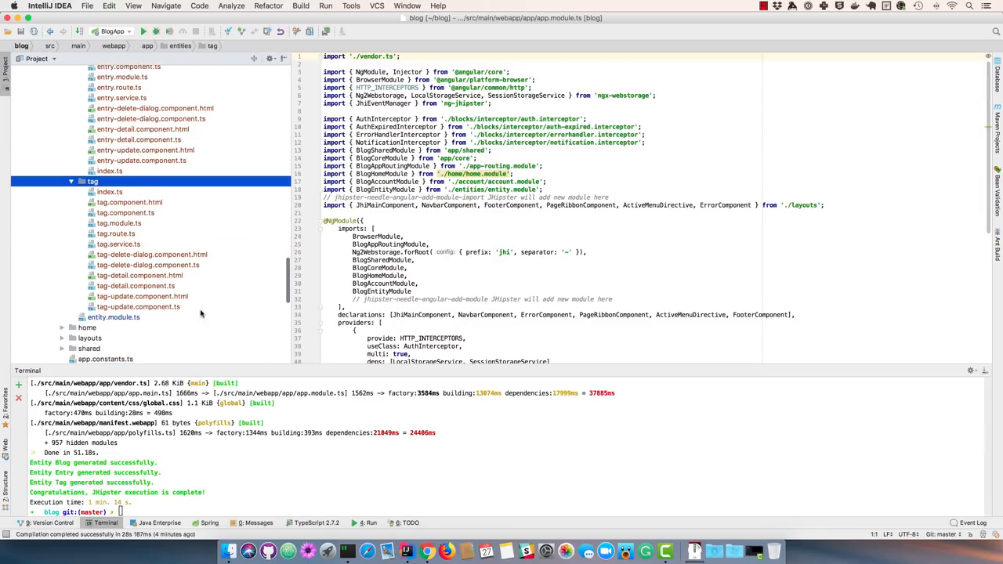
click(343, 456)
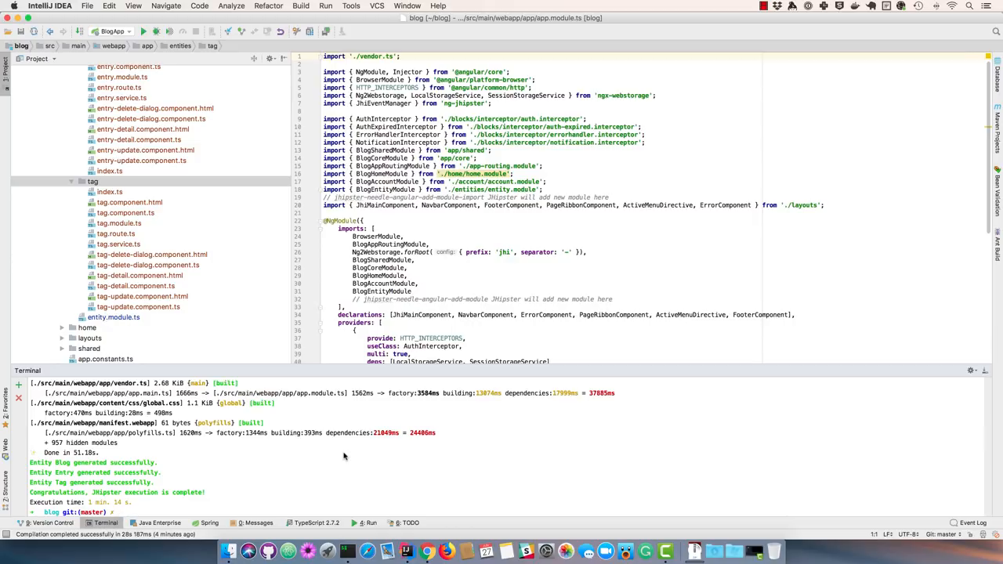
- Start BlogApp from the Run toolbar and wait for the access URLs
click(143, 31)
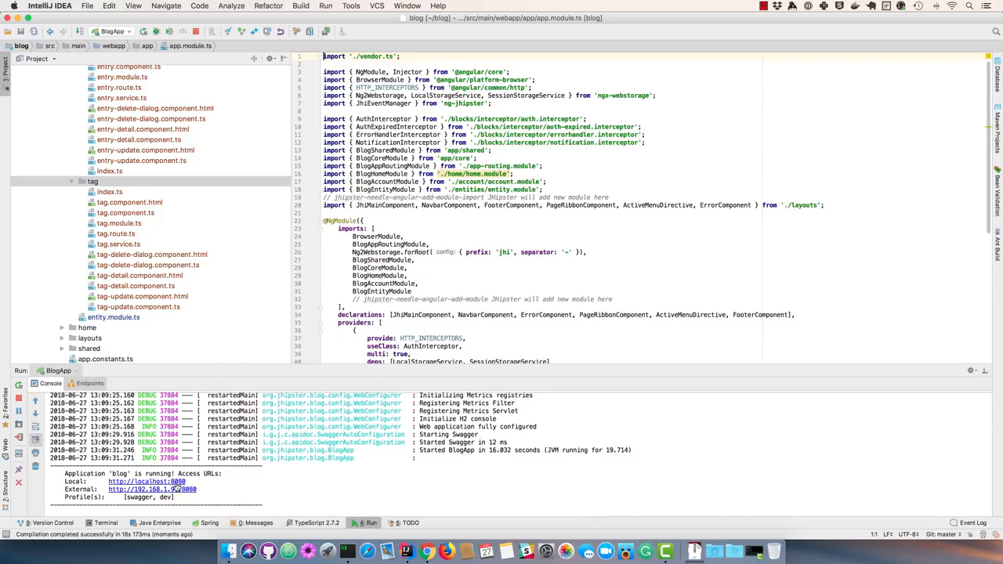
- Load localhost:8080 in Chrome and sign in as admin
click(146, 482)
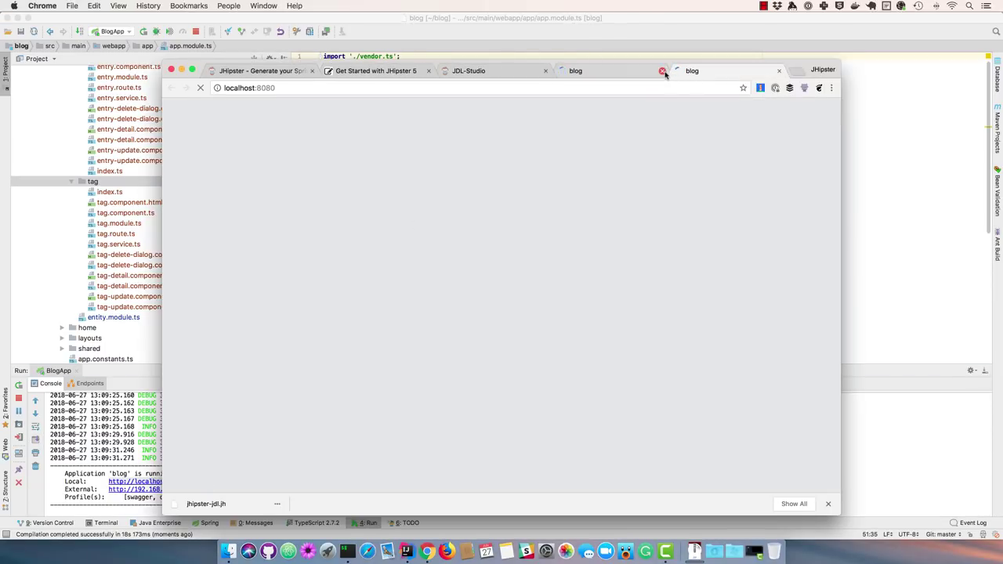
click(662, 71)
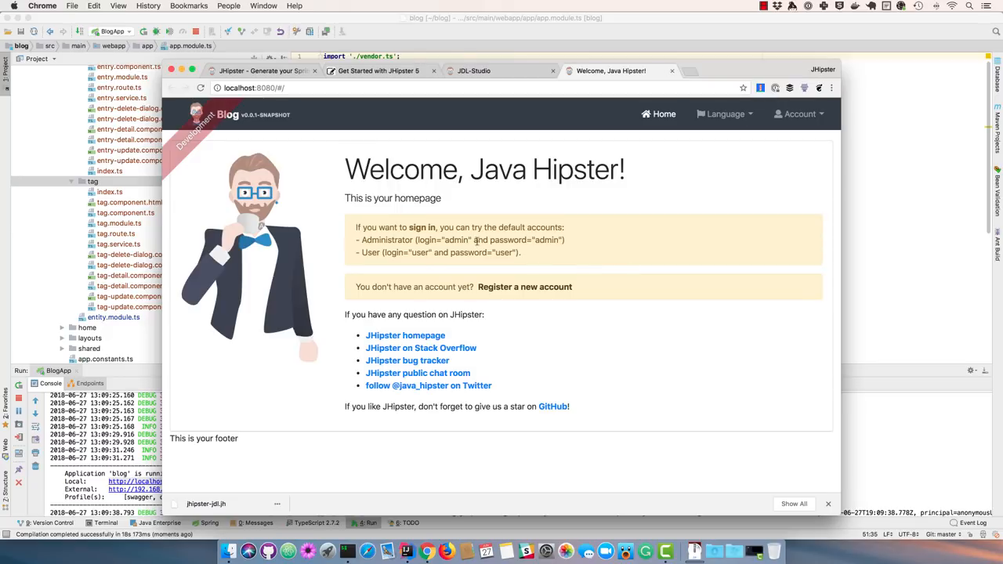
click(423, 227)
text(admin)
key(Tab)
text(adm)
key(Return)
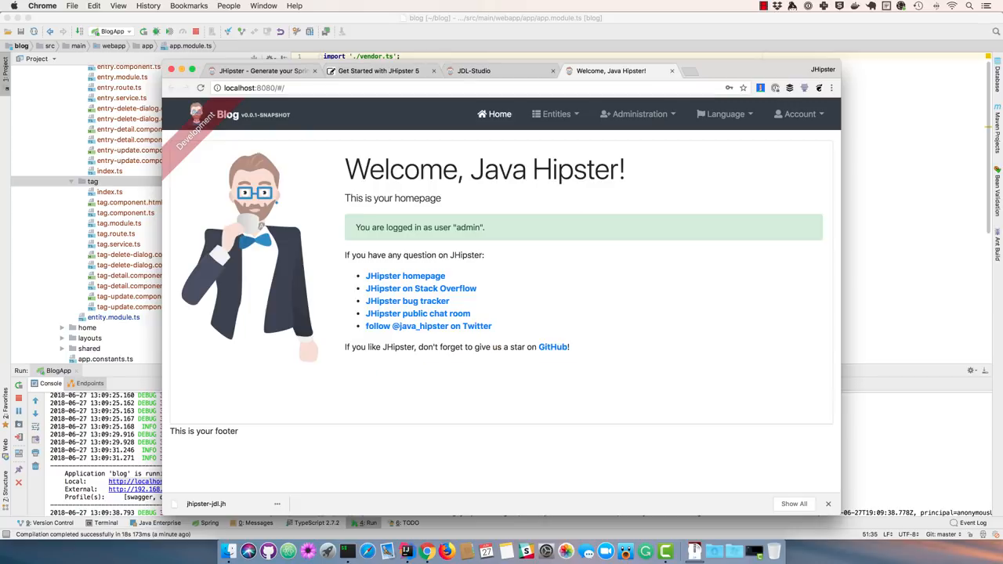
- Browse the empty Blogs and Entries lists under Entities
click(555, 114)
click(558, 137)
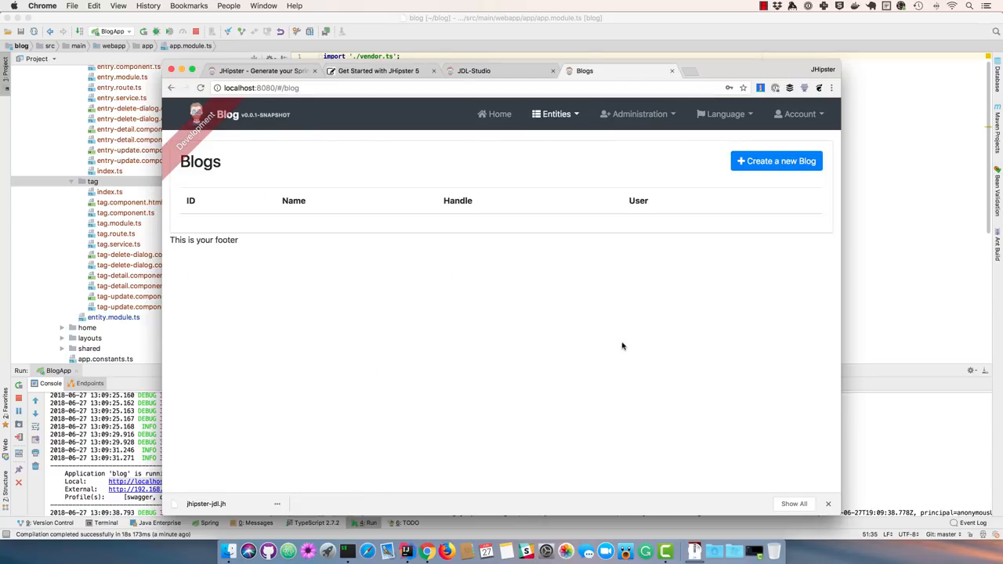
click(558, 126)
click(561, 154)
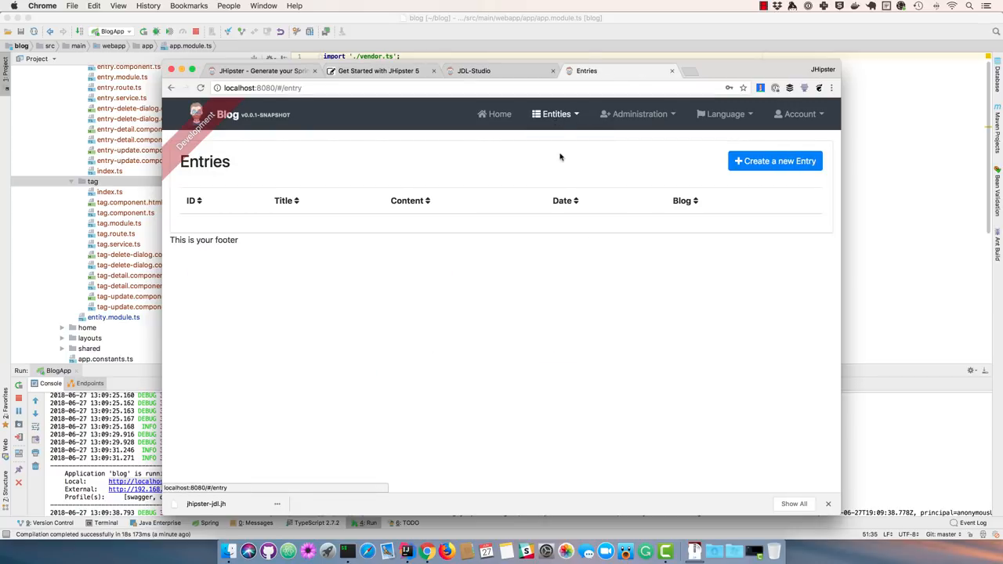
click(564, 119)
click(558, 137)
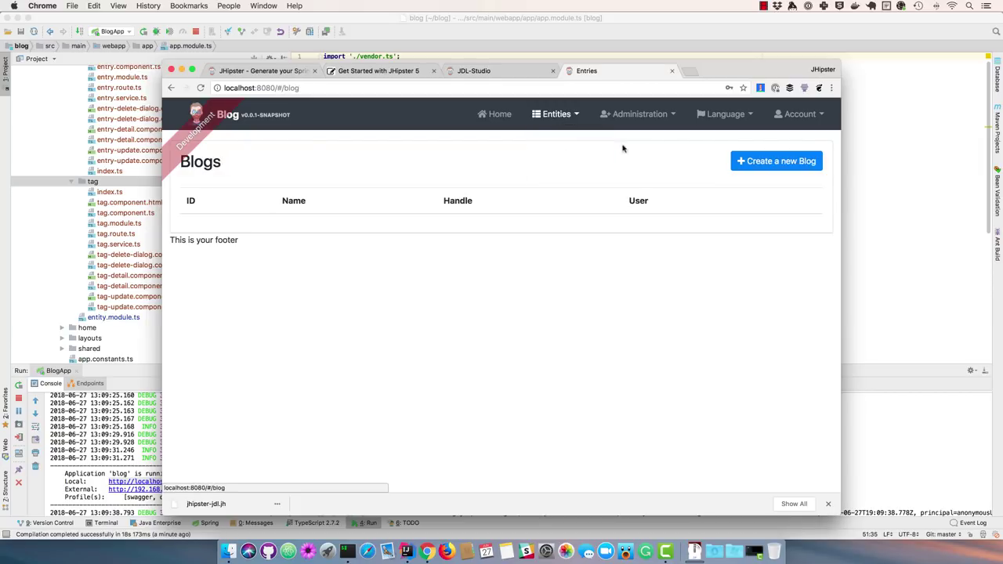
- Create Admin's blog with handle admin assigned to the admin user
click(775, 161)
click(404, 202)
text(Admin's blog)
key(Tab)
text(admin)
key(Tab)
key(Down)
key(Return)
- Create User's blog with handle user assigned to the user account
click(737, 161)
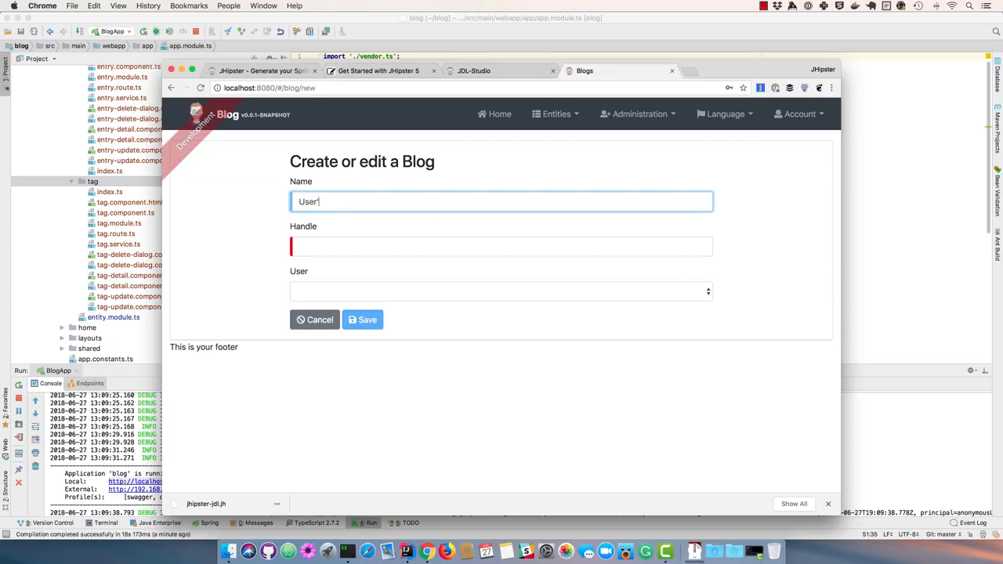
text(og)
key(Tab)
text(us)
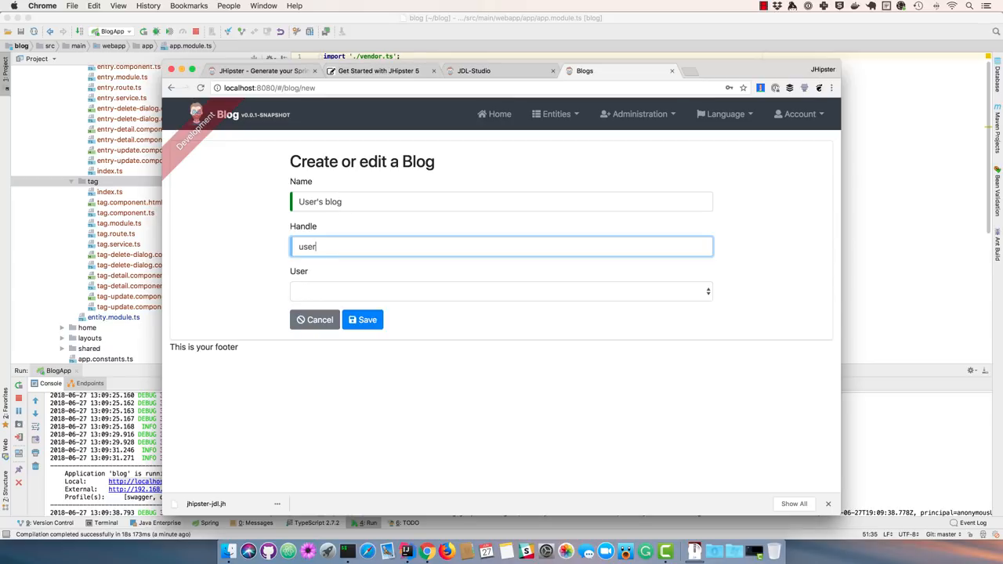
key(Tab)
text(user)
key(Return)
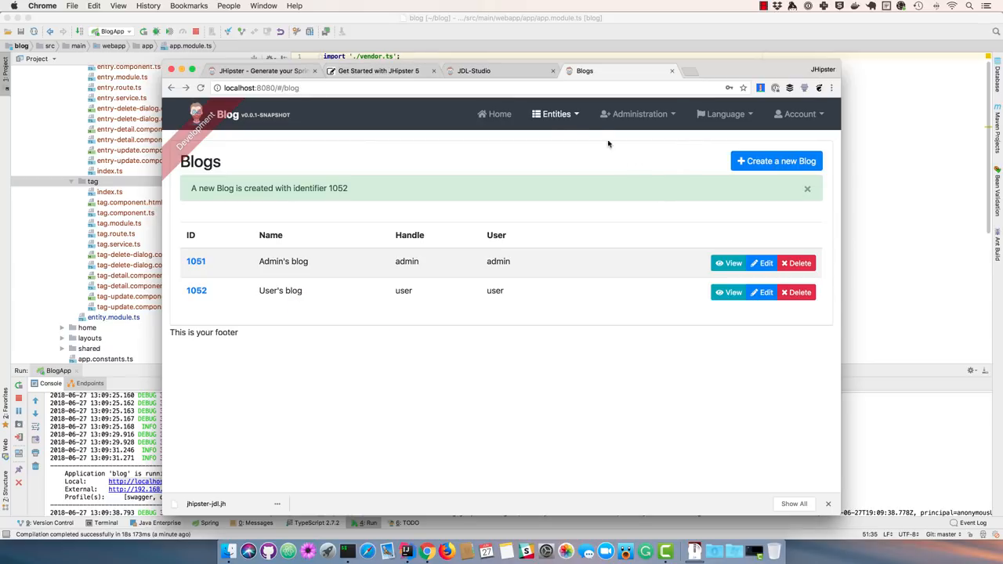
- Create the entry 'First day of summer was great' with content, date and blog, and save it
click(555, 114)
click(558, 154)
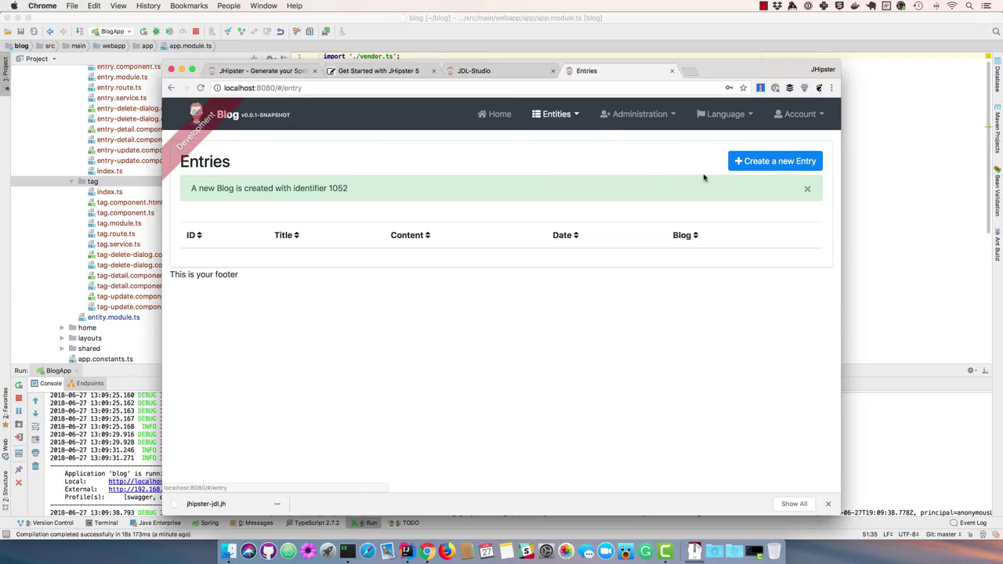
click(776, 161)
click(459, 199)
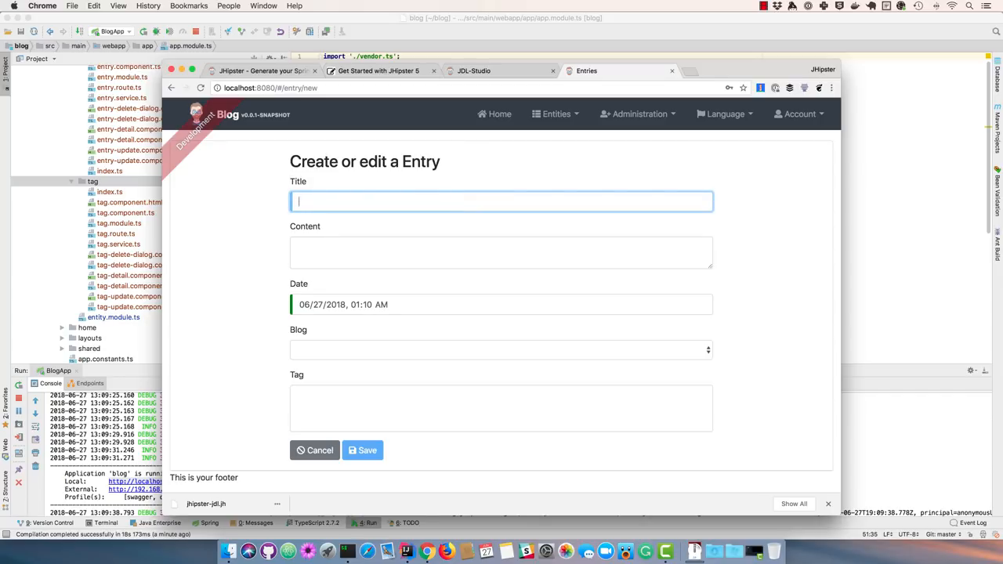
text(First day of summer was great)
click(297, 246)
text(June 21, 20)
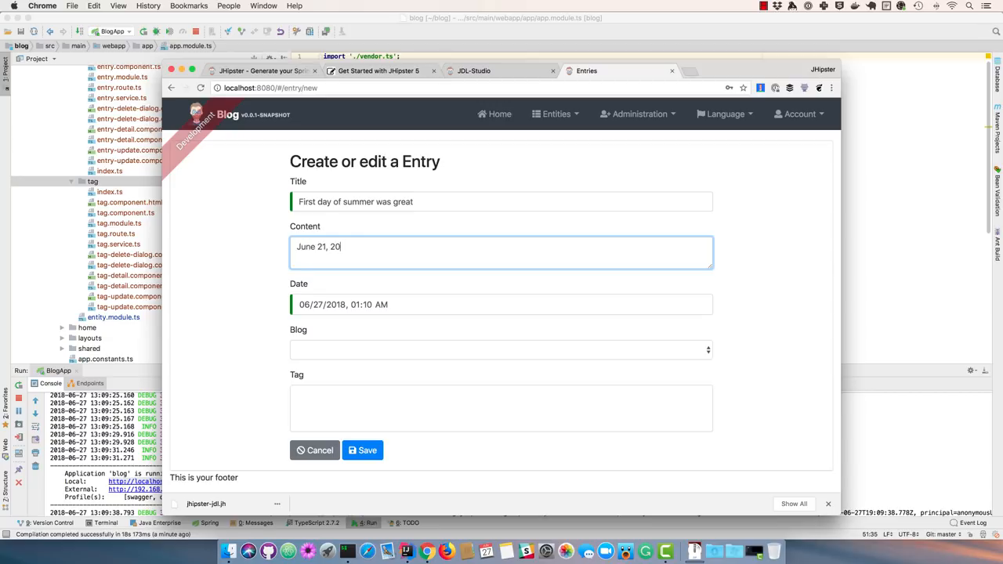
text(8)
key(Tab)
click(318, 305)
text(21)
key(Tab)
key(Tab)
click(361, 351)
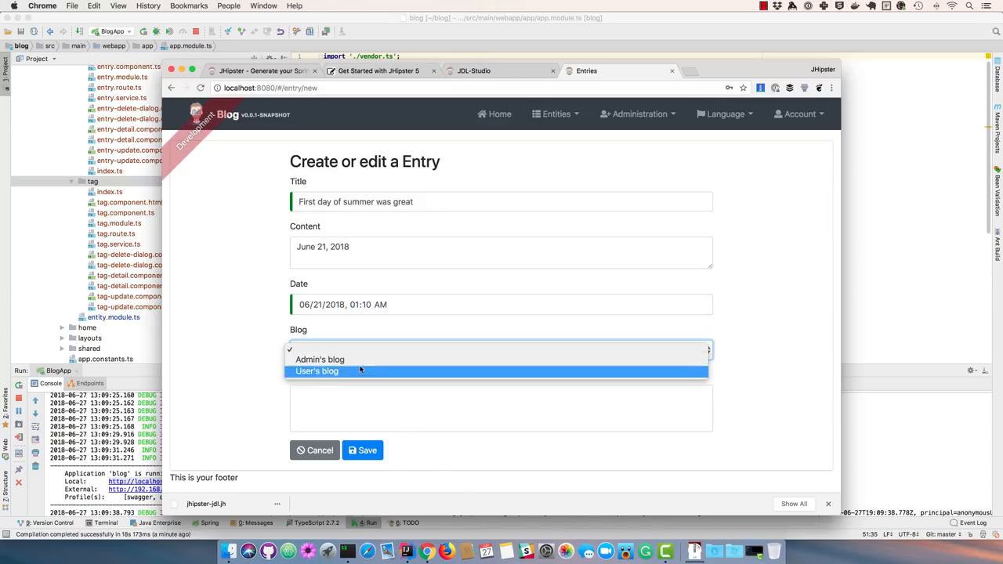
click(361, 359)
click(363, 450)
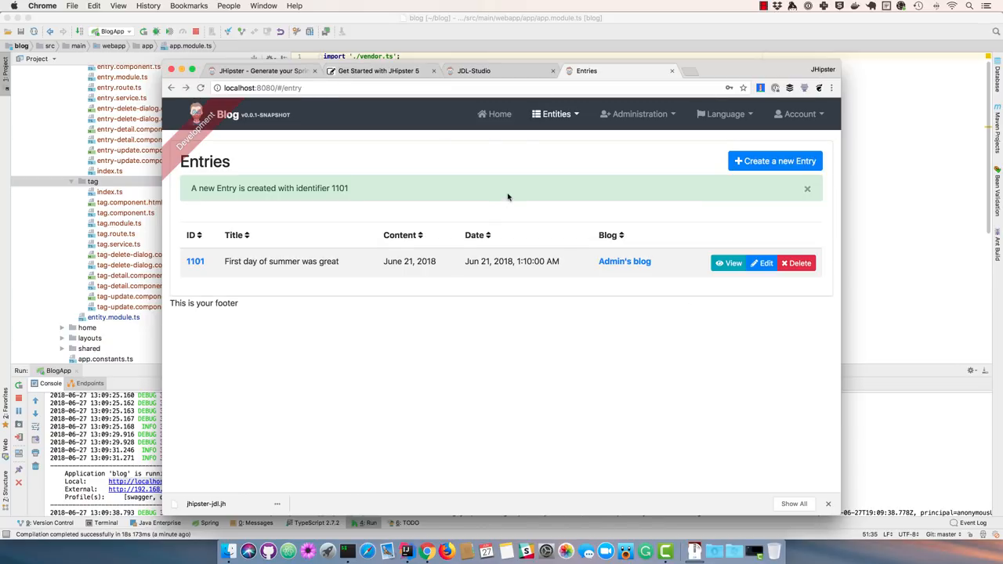
- Create the entry 'JHipsterConf was great!' filed under User's blog and save it
click(775, 161)
click(343, 204)
text(JHipsterC)
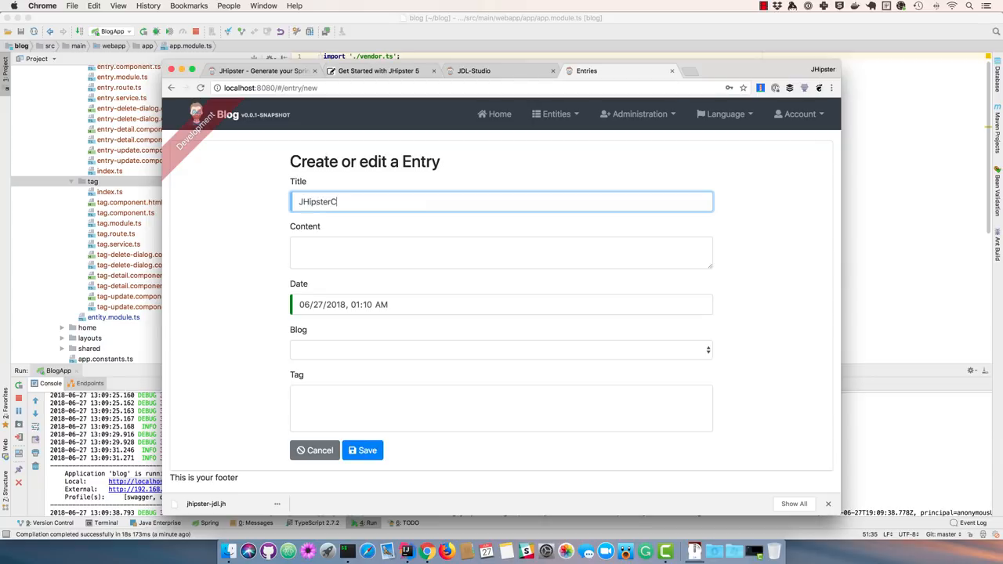
text(!)
key(Tab)
text(It)
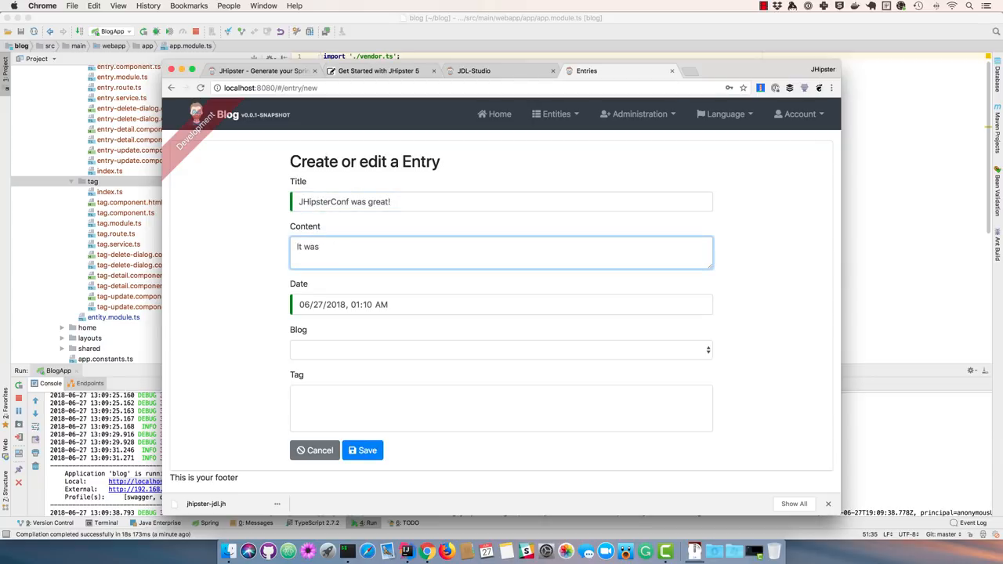
text(s on June 21)
key(Tab)
text(06/21)
key(Tab)
click(348, 349)
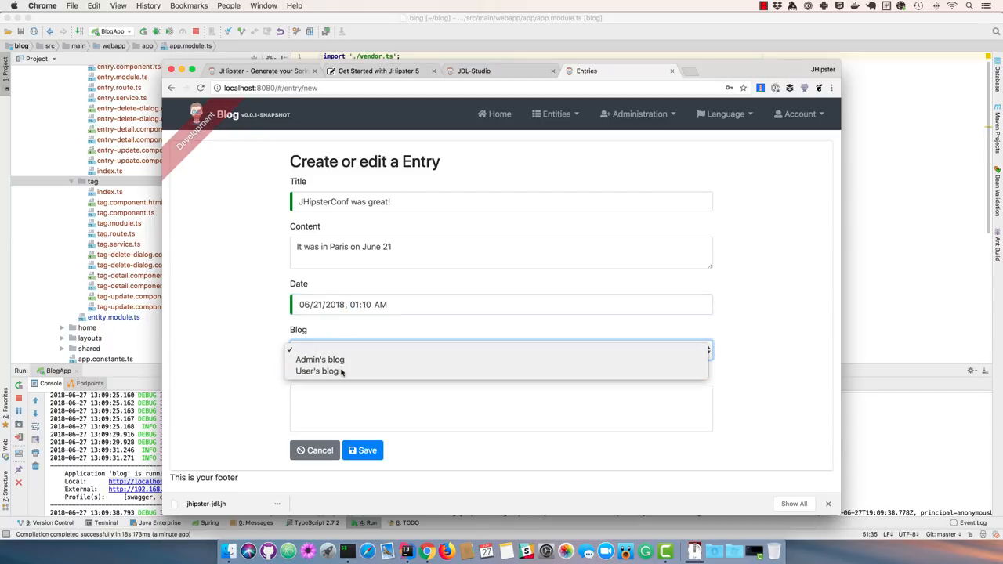
click(345, 370)
key(Return)
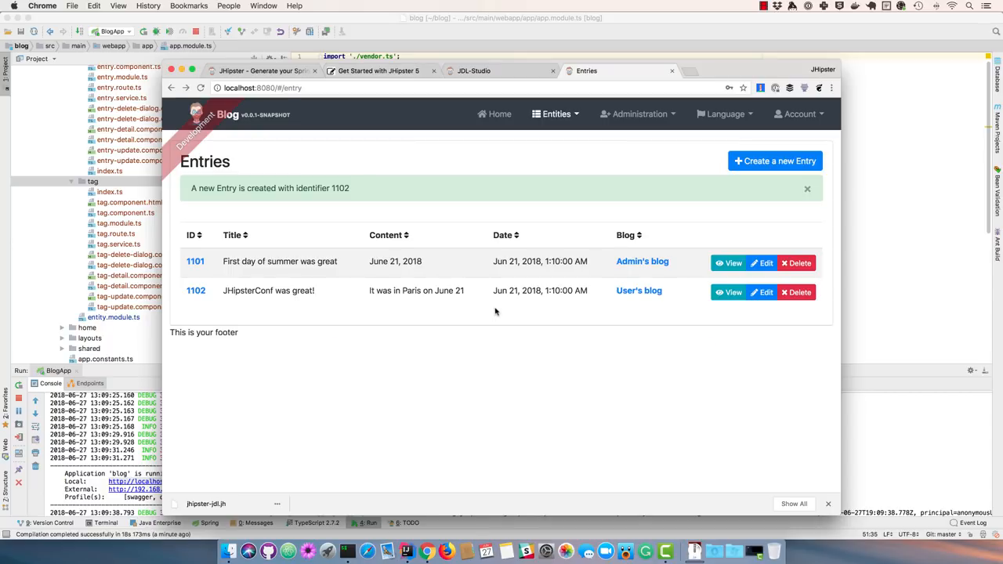
- Start a third entry titled 'JHipster v5 is out!' and write its content
click(765, 162)
click(420, 202)
text(JHips)
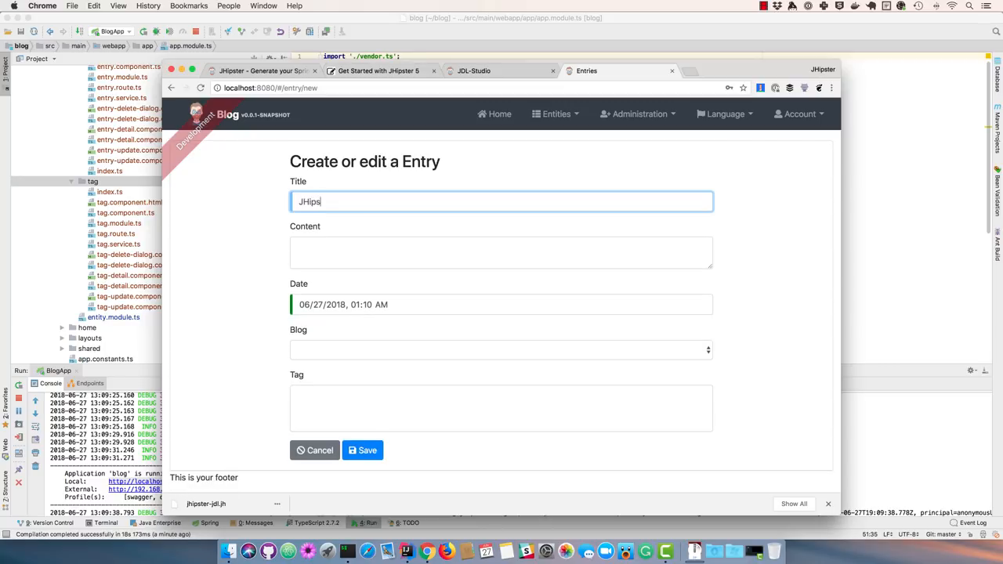
text(out!)
key(Tab)
text(he night be)
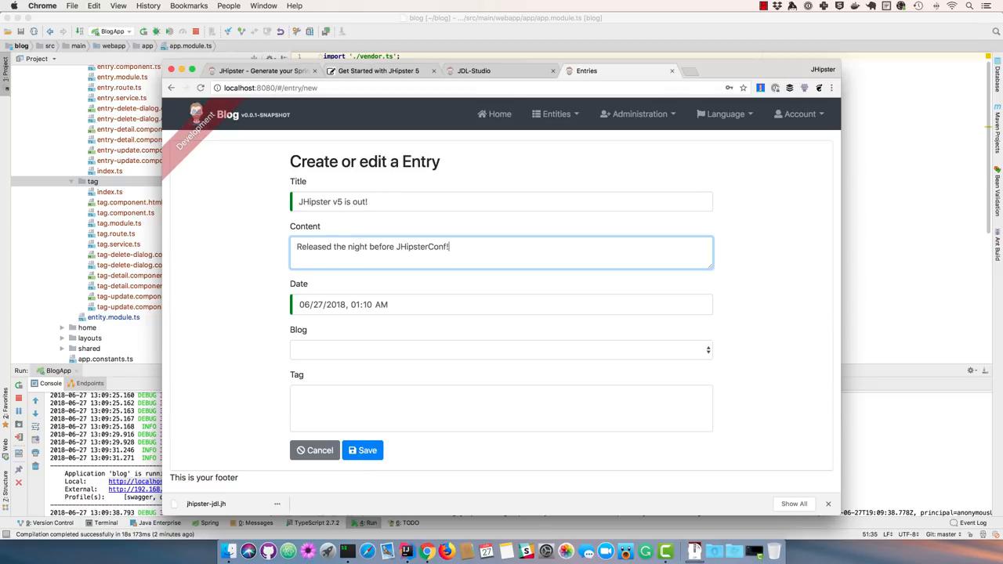
double_click(357, 246)
text(day)
key(Tab)
- Date it June 20, 2018 at 1:10 PM, file it under User's blog and save
click(317, 305)
text(20)
key(Tab)
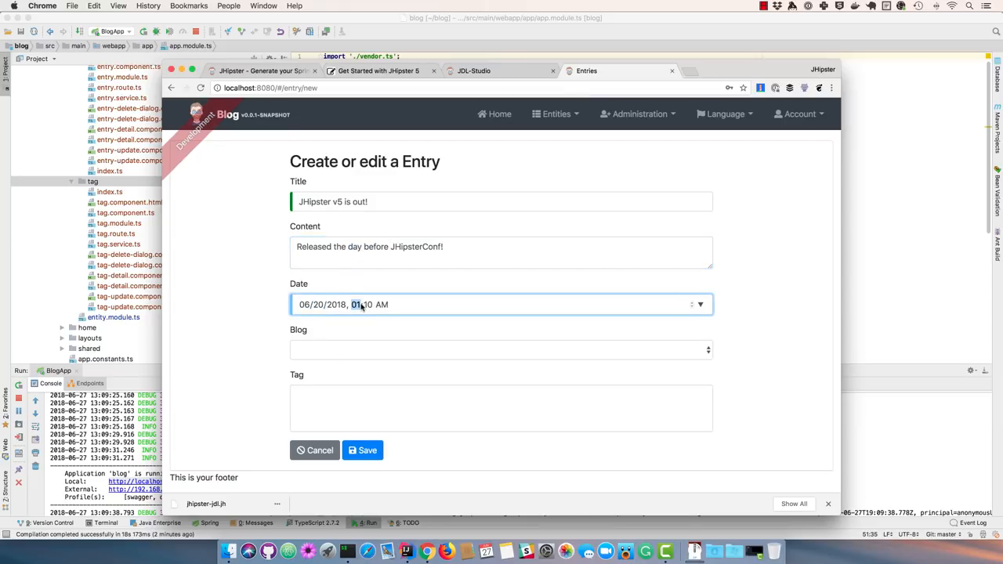
key(Tab)
key(Tab)
key(Tab)
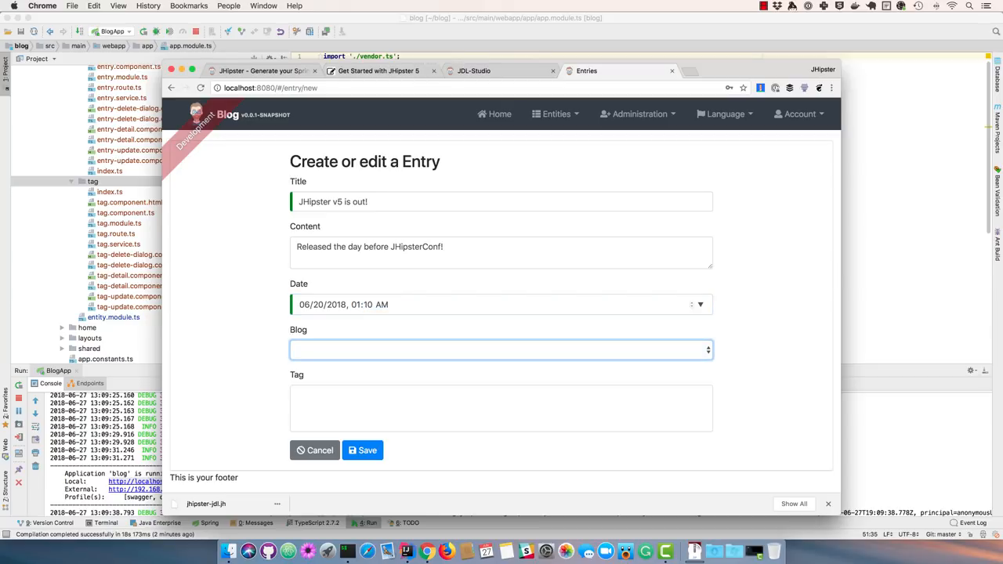
key(shift+Tab)
key(p)
key(Tab)
click(350, 349)
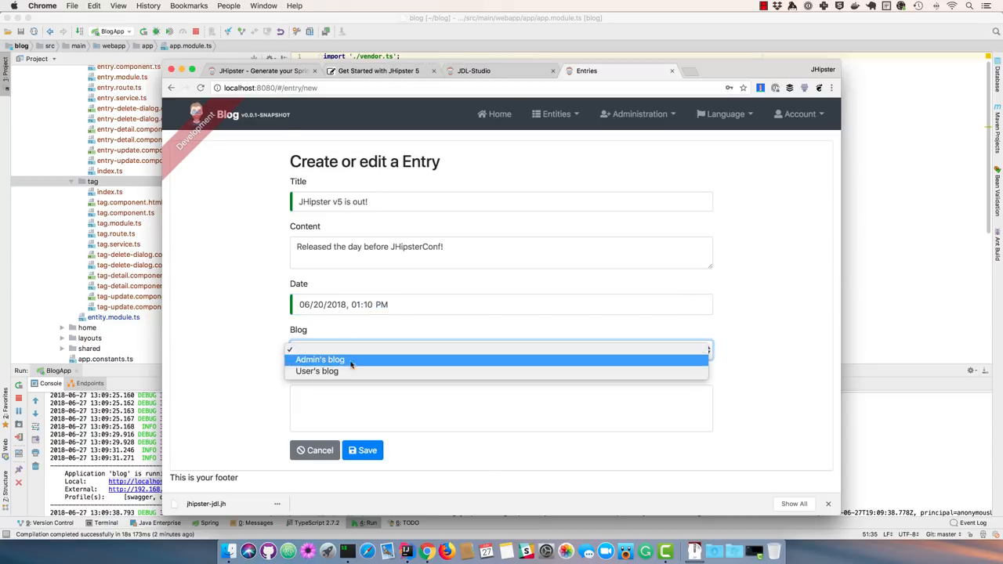
click(350, 370)
click(363, 450)
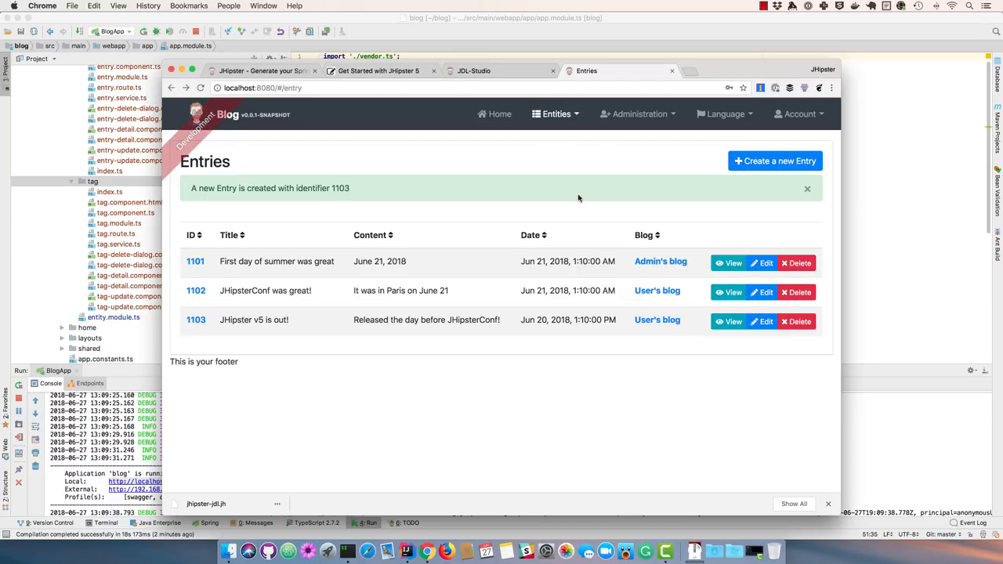
- Return to the Blogs list to review the blogs
click(556, 114)
click(557, 133)
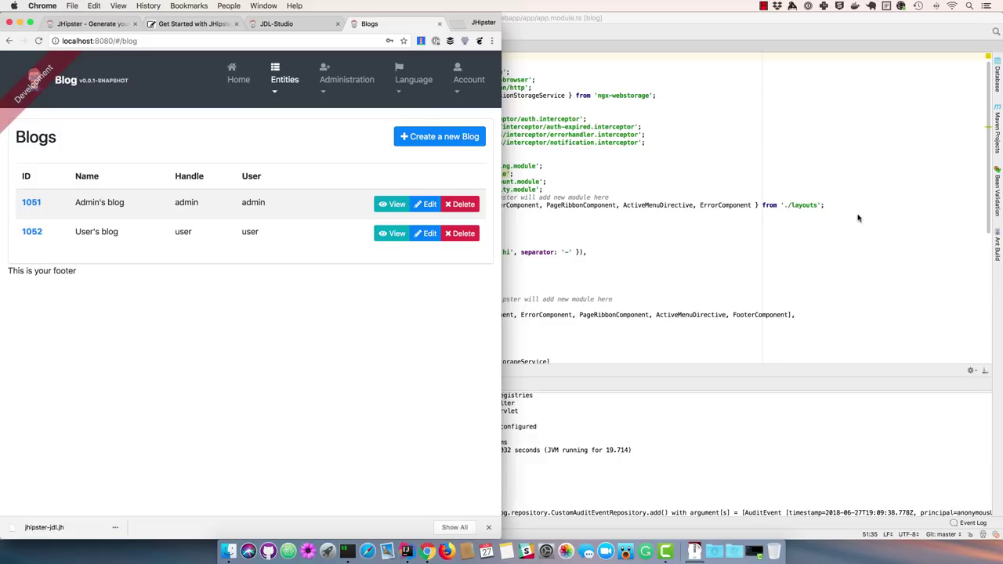
- Tile IntelliJ IDEA beside the browser and navigate to BlogResource.java
click(859, 218)
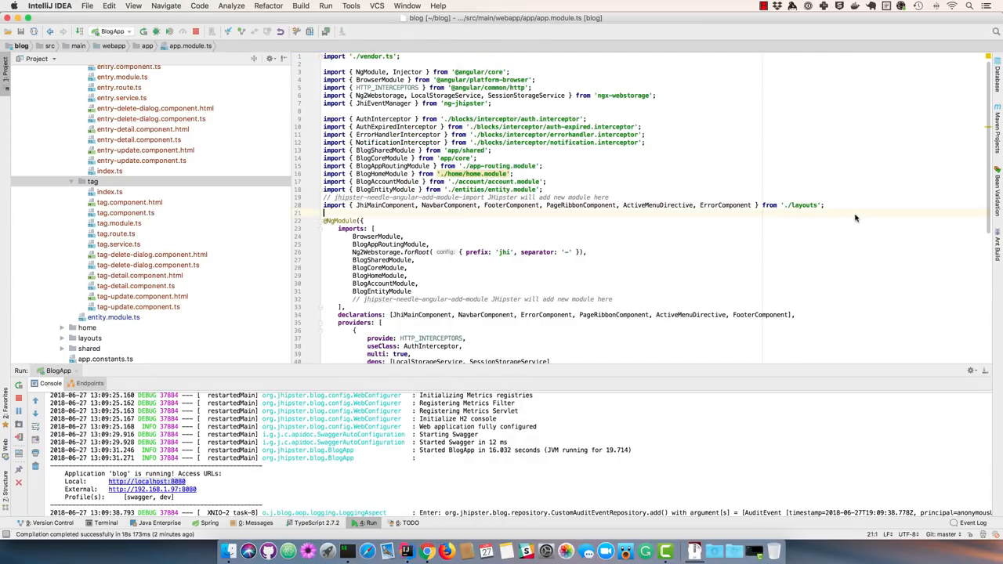
key(ctrl+alt+Right)
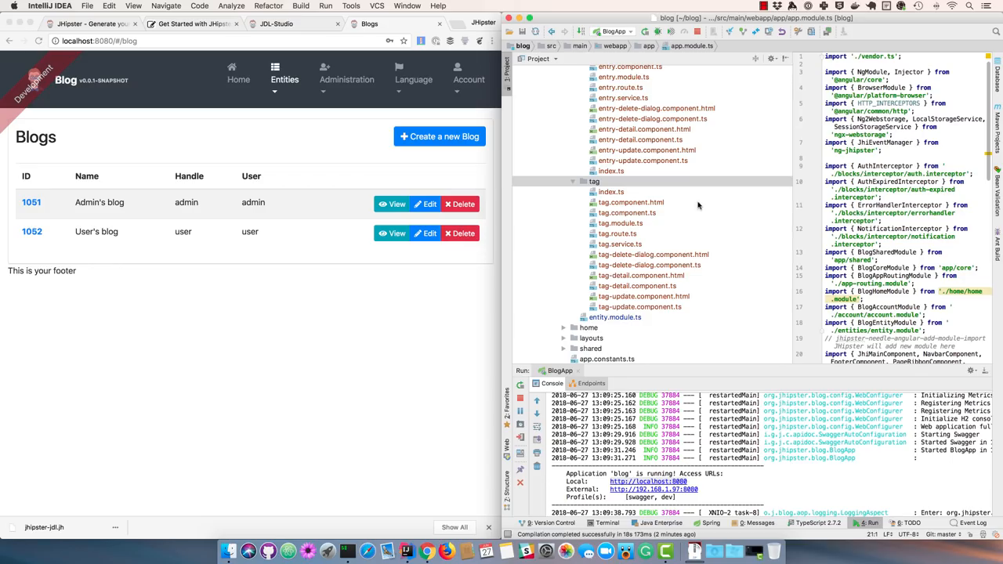
key(super+shift+o)
text(blogRes)
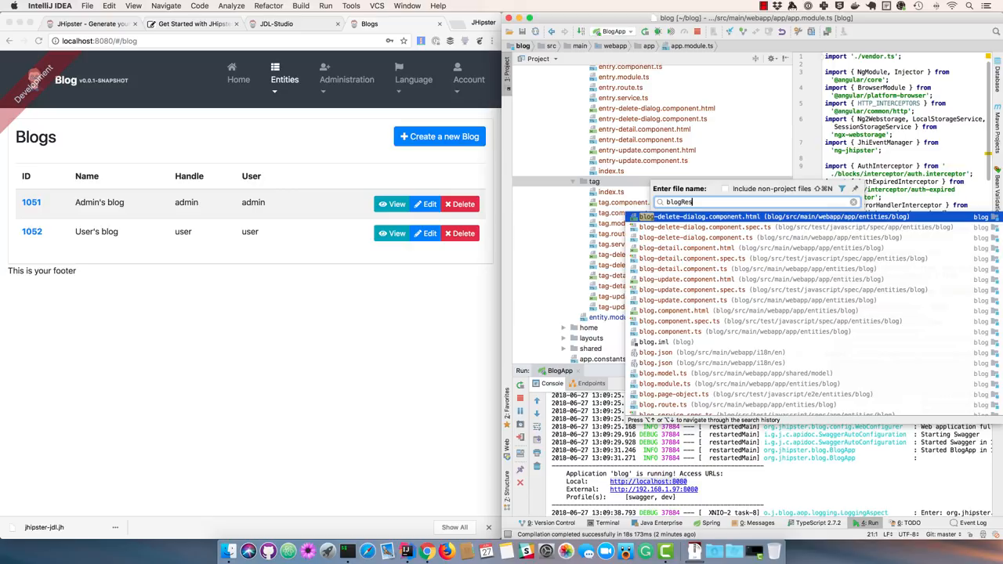
text(ource)
key(Return)
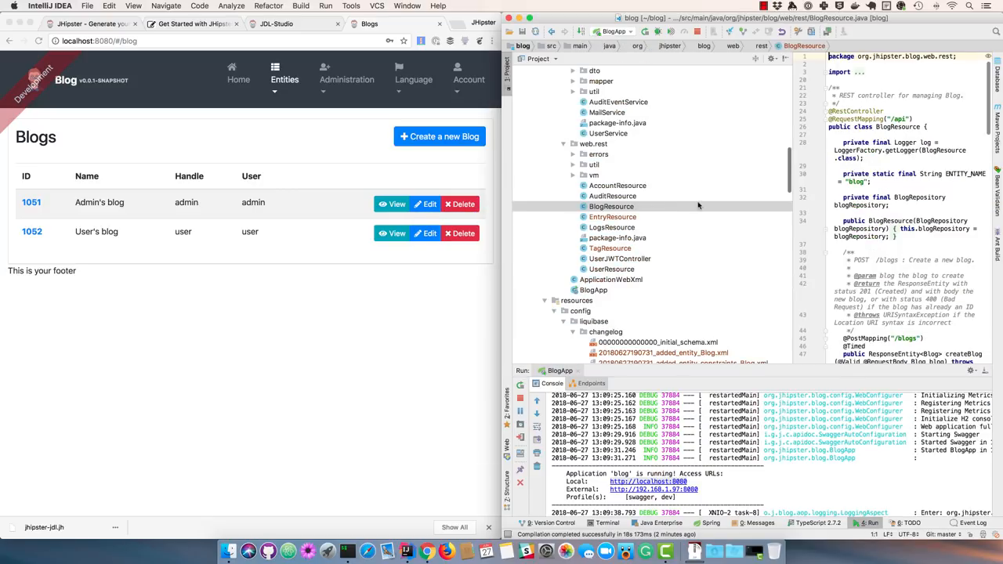
key(super+1)
scroll(766, 212, down, 3)
scroll(766, 212, down, 3)
scroll(766, 212, down, 3)
scroll(749, 282, down, 3)
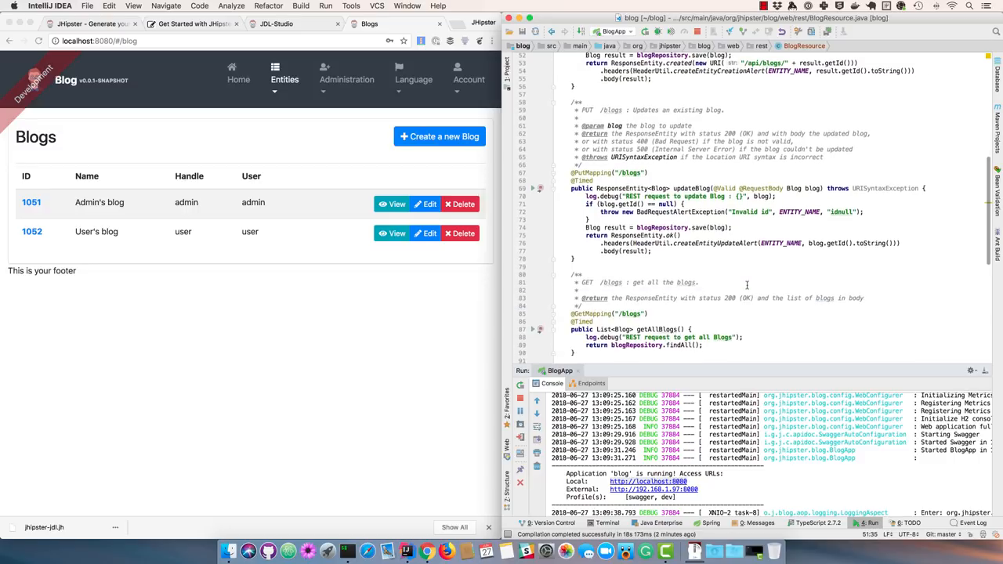
scroll(748, 282, down, 3)
scroll(703, 269, down, 2)
- Make getAllBlogs return blogRepository.findByUserIsCurrentUser() and inspect that repository method
double_click(681, 284)
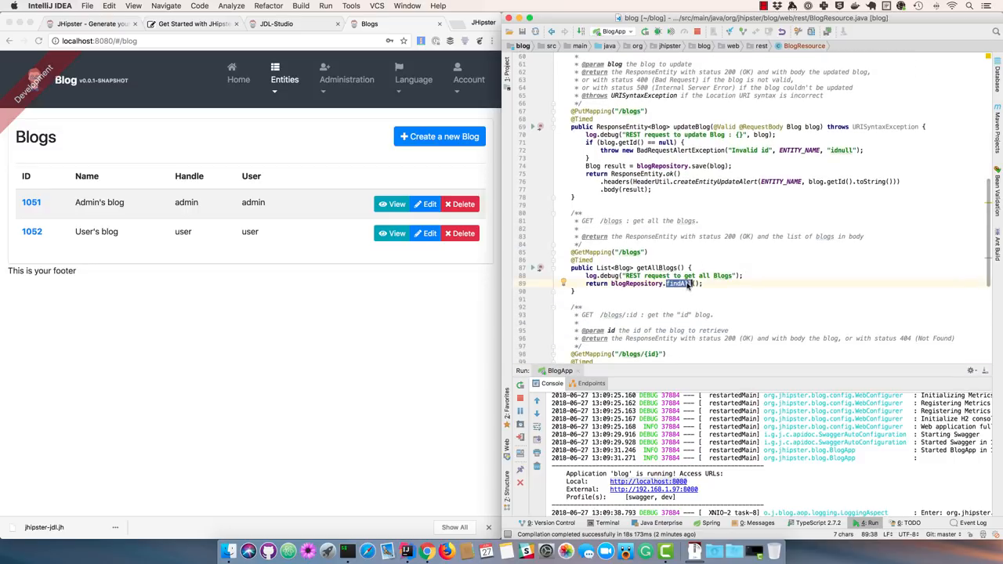
text(findBy)
key(Return)
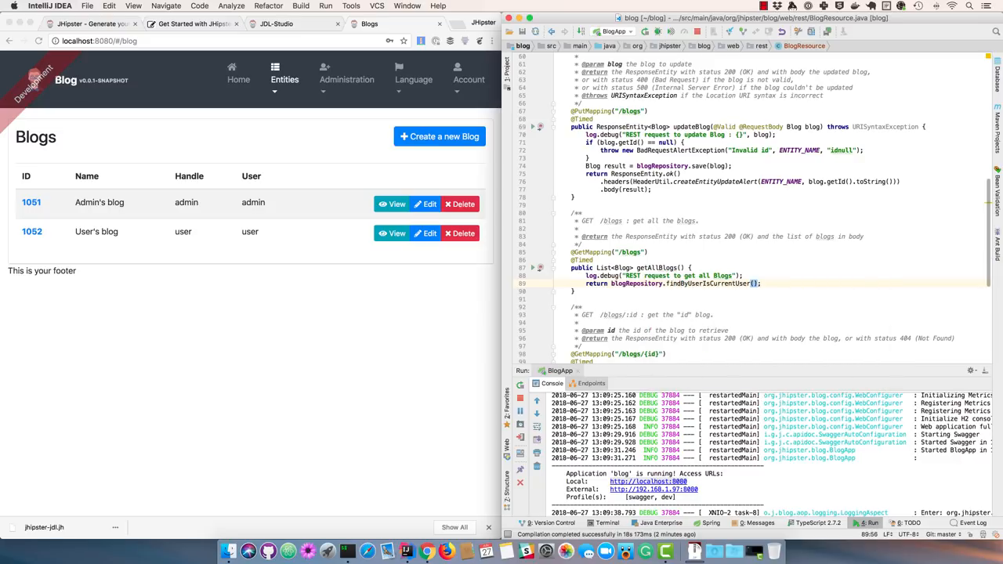
super+click(710, 284)
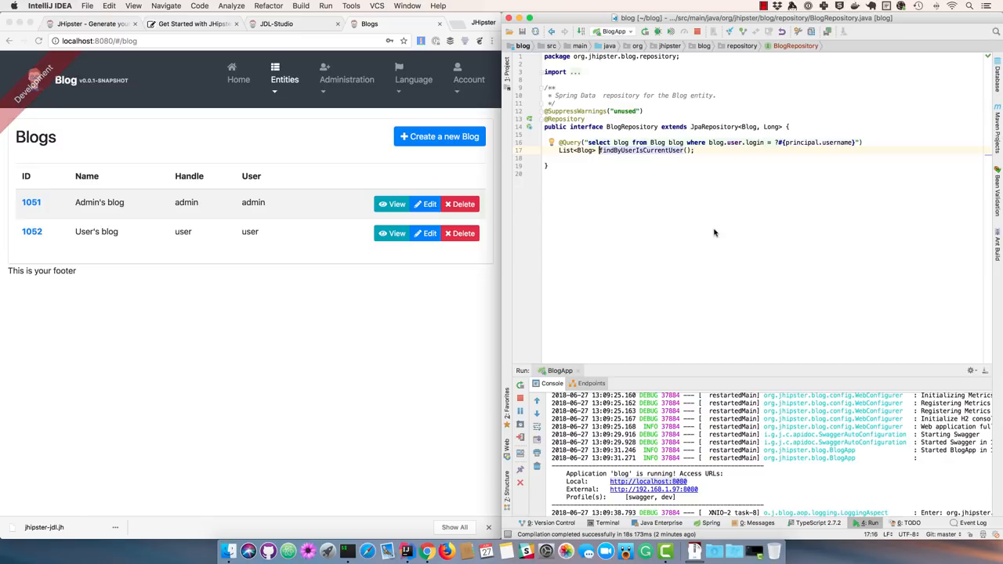
key(super+e)
key(Return)
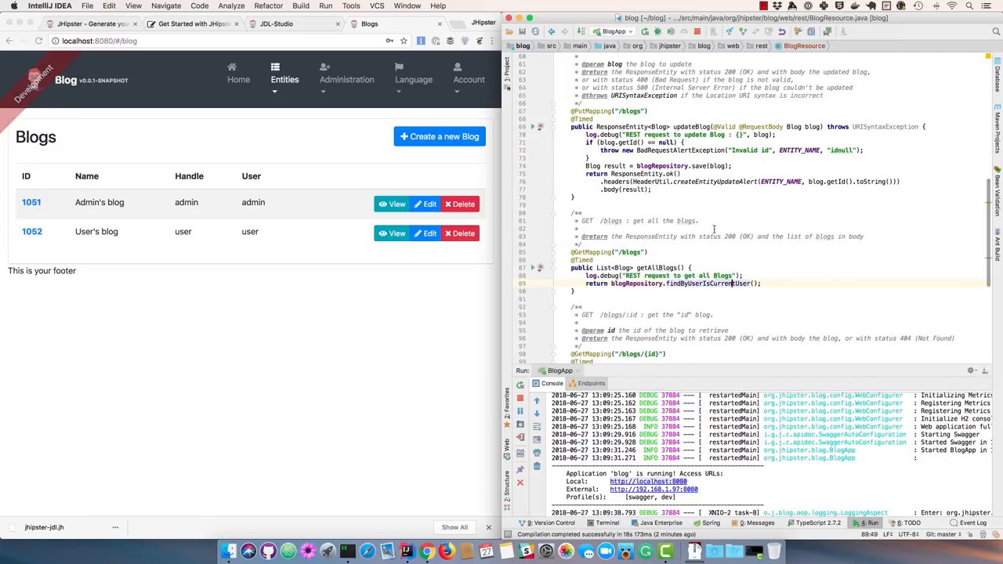
- Recompile BlogResource into the running app
right_click(689, 267)
click(782, 400)
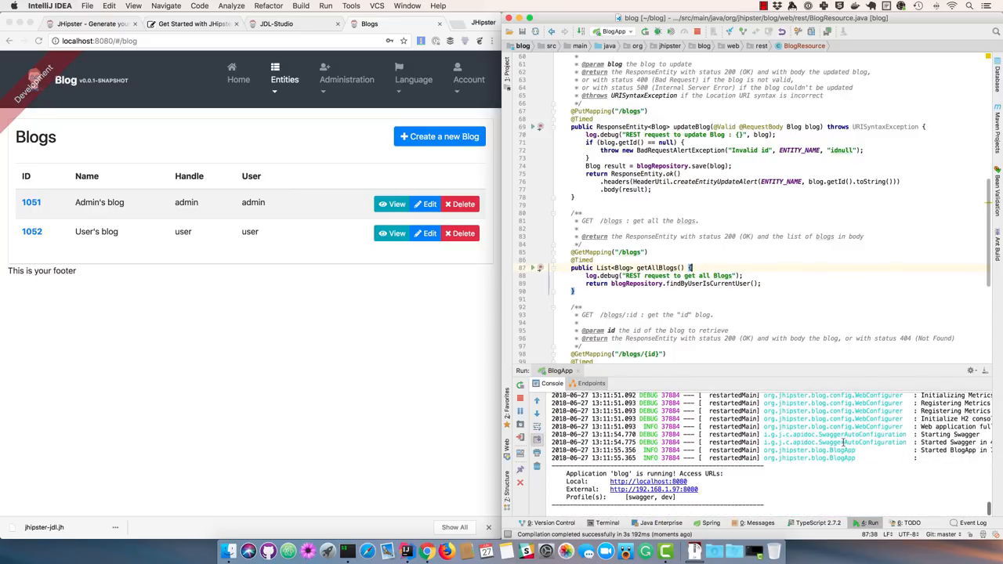
- Reload the Blogs page, sign out of admin and sign in as user
click(196, 331)
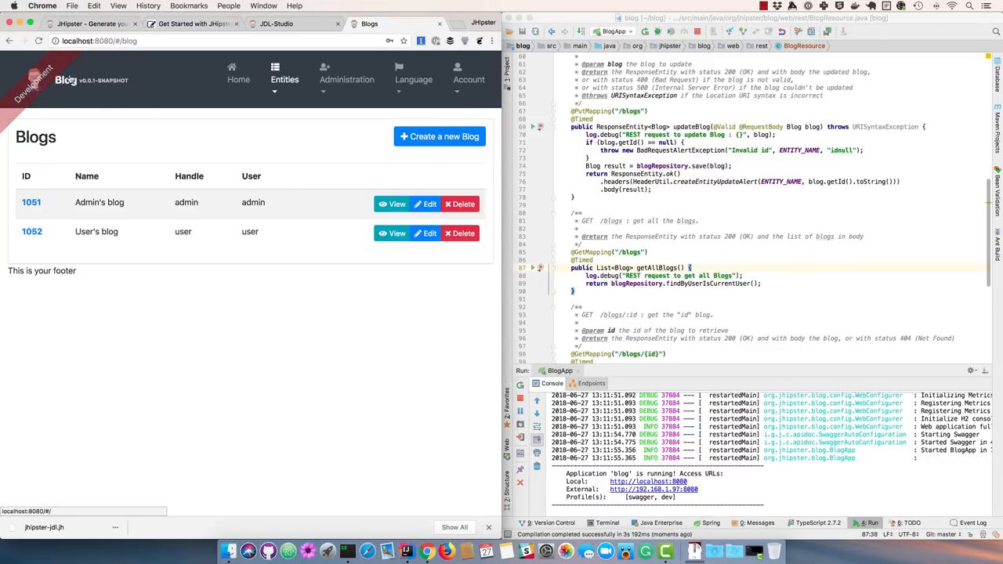
click(41, 43)
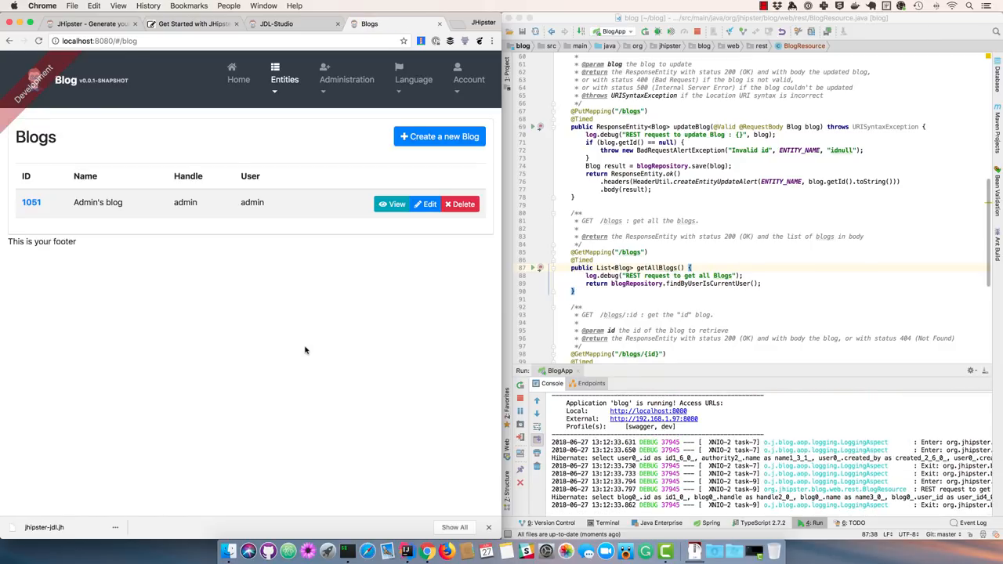
click(469, 79)
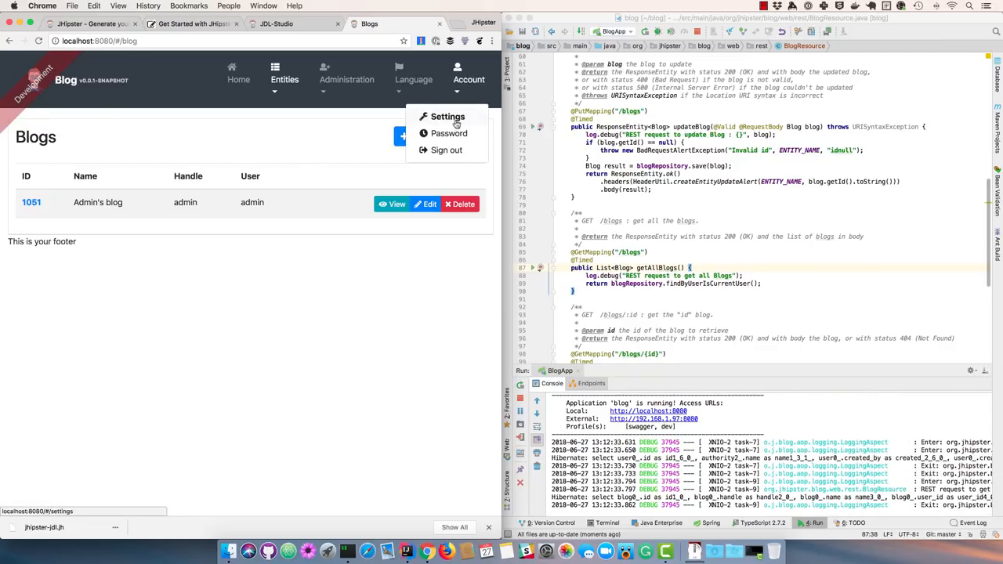
click(449, 150)
click(214, 203)
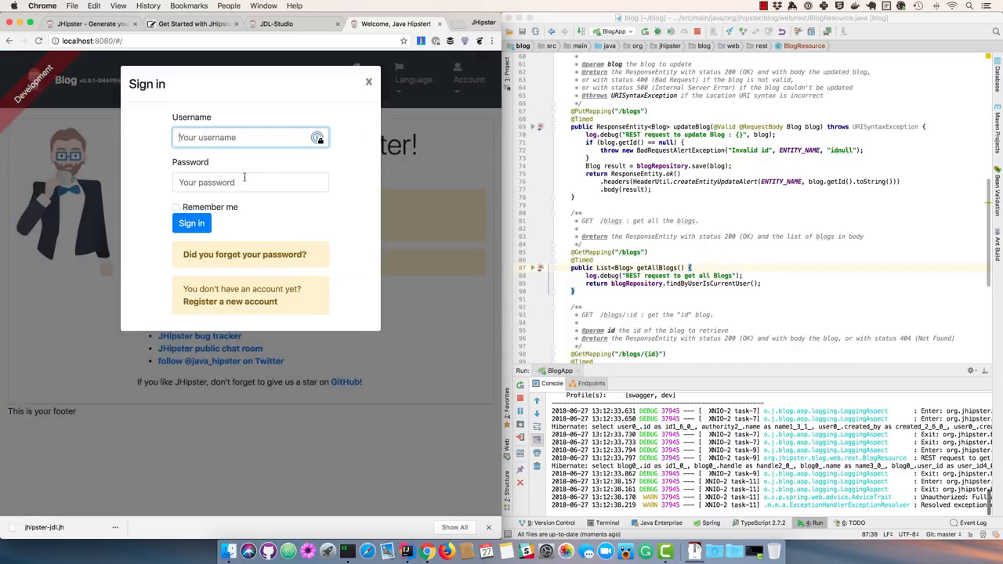
text(user)
key(Tab)
text(user)
key(Return)
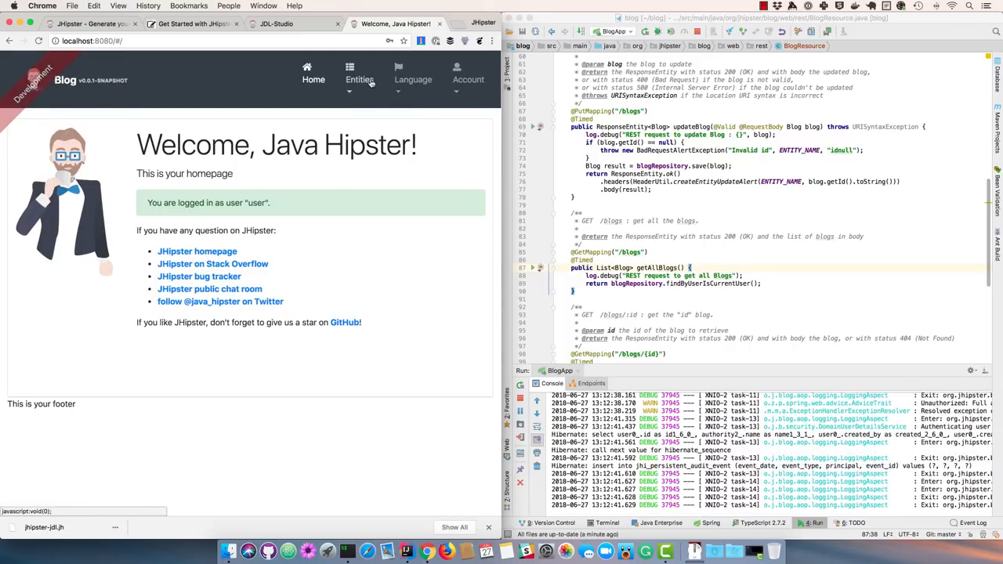
- Check the Blogs and Entries lists show only User's items and view blog 1052
click(360, 79)
click(368, 117)
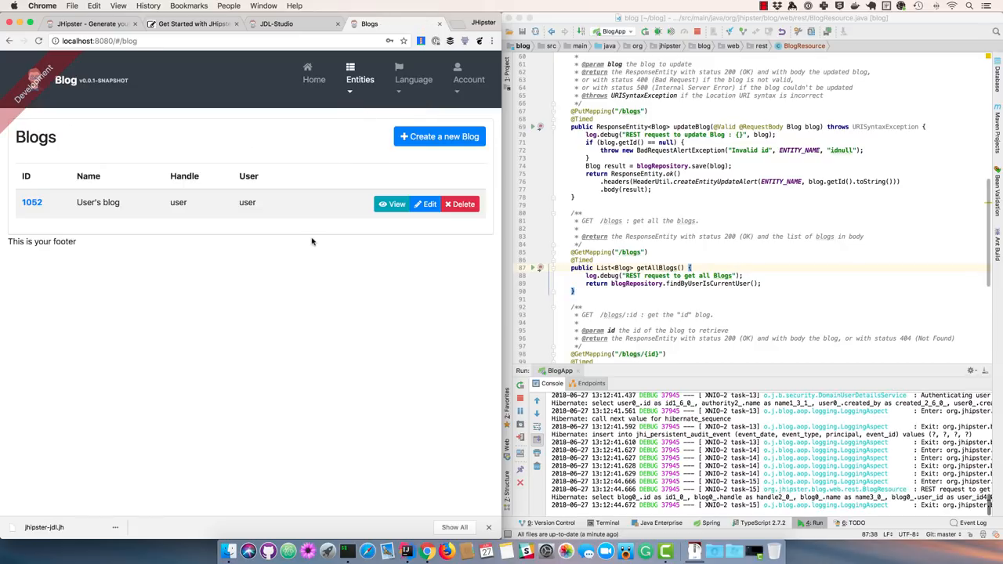
click(361, 79)
click(369, 133)
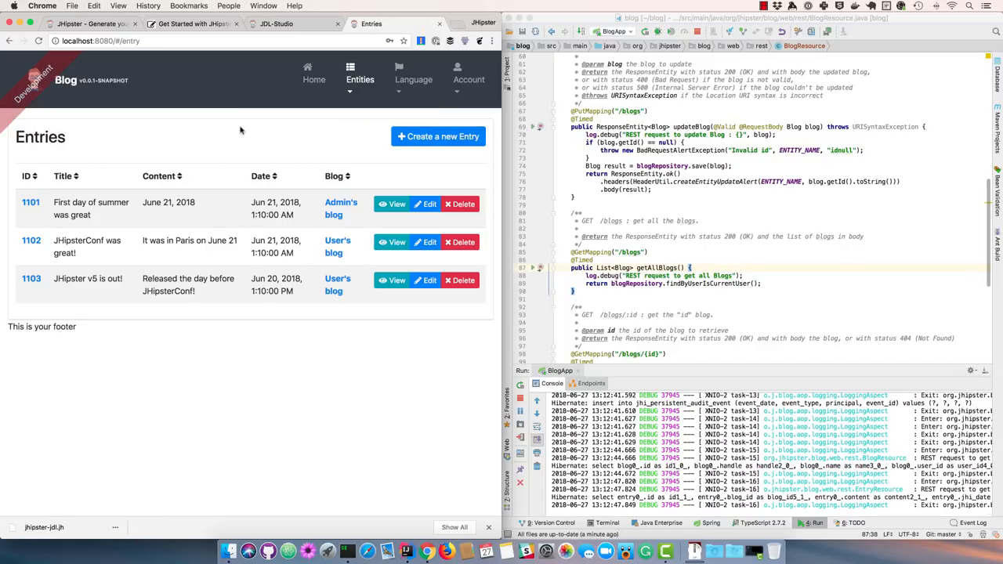
click(360, 79)
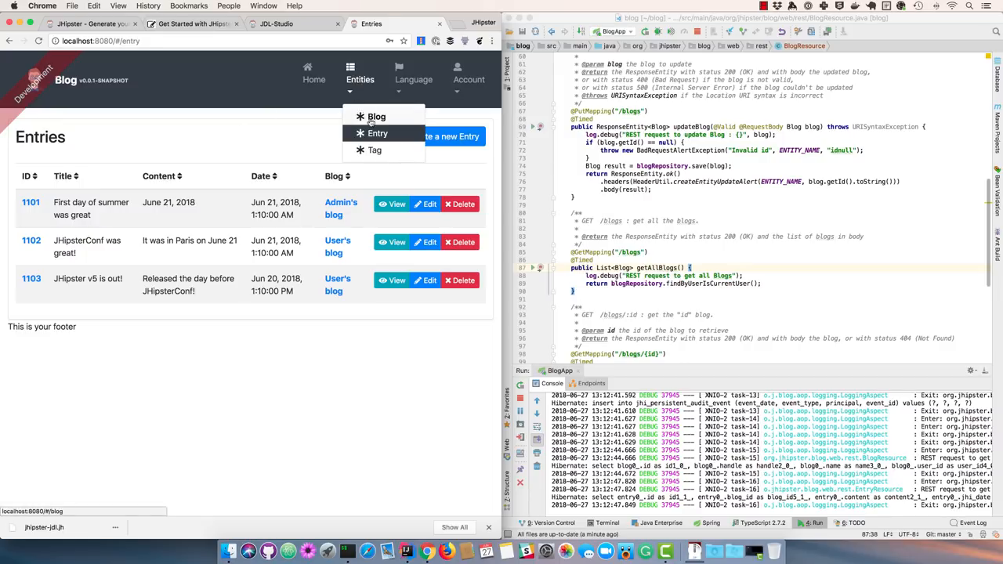
click(368, 118)
click(32, 202)
- Change the URL to blog 1051 to show Admin's blog still opens by ID
click(157, 40)
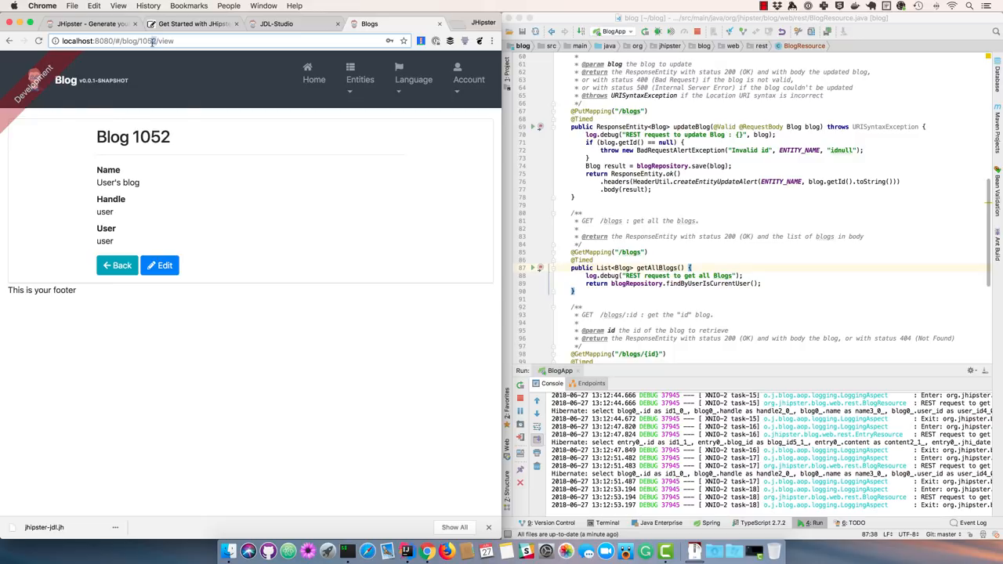
key(BackSpace)
text(1)
key(Return)
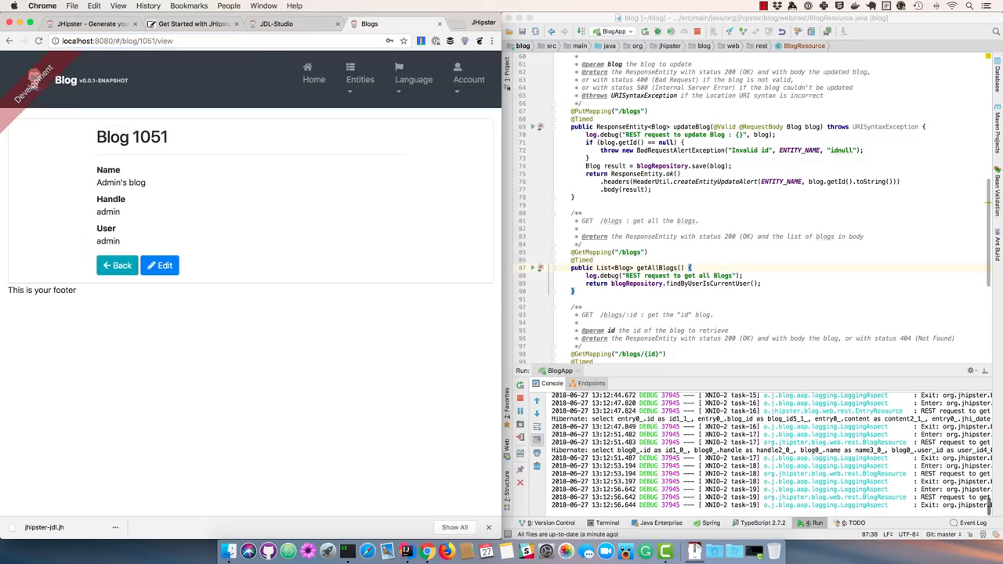
- Insert into getBlog a check returning FORBIDDEN when the blog's login differs from SecurityUtils.getCurrentUserLogin()
click(725, 212)
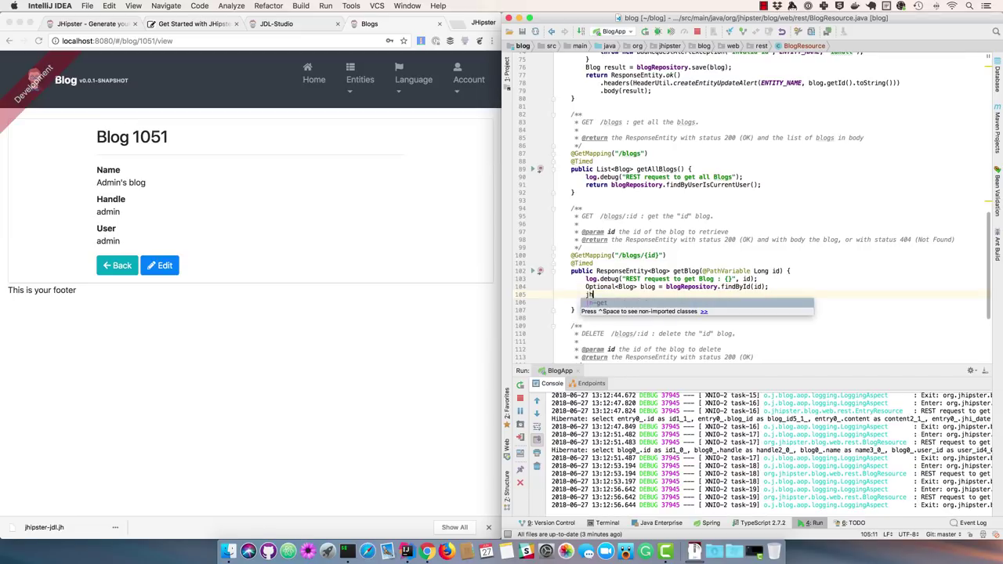
text(if (blog.isPresent() && blog.get().getUser() != null &&             !blog.get().getUser().getLogin().equals(SecurityUtils.getCurrentUserLogin().orElse(""))) {             return new ResponseEntity<>("error.http.403", HttpStatus.FORBIDDEN);         })
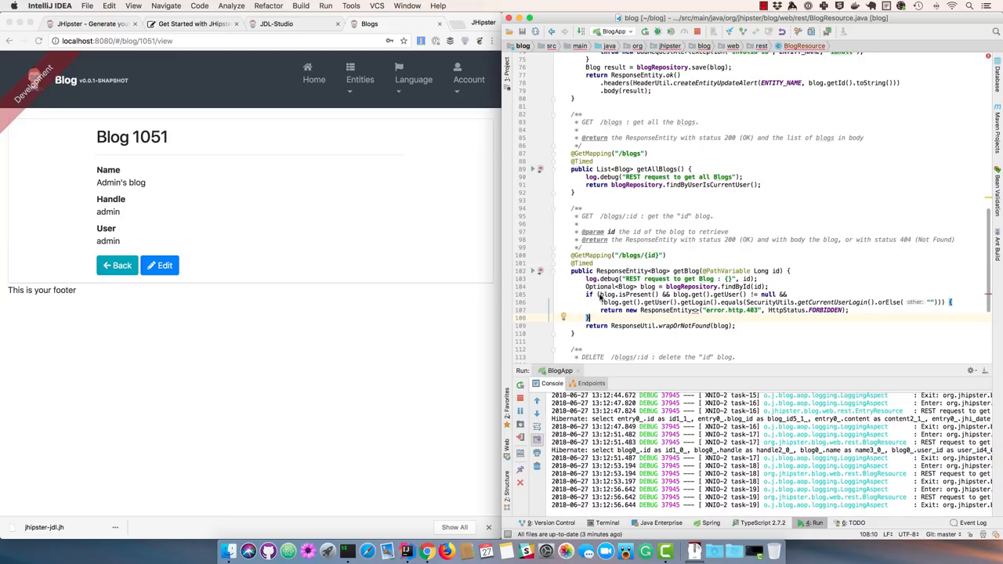
click(616, 295)
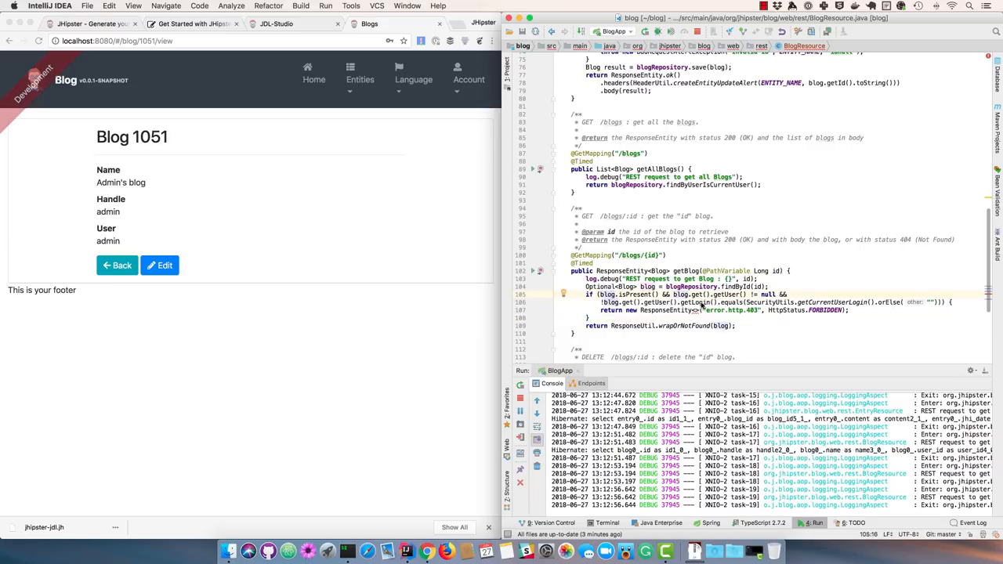
double_click(696, 303)
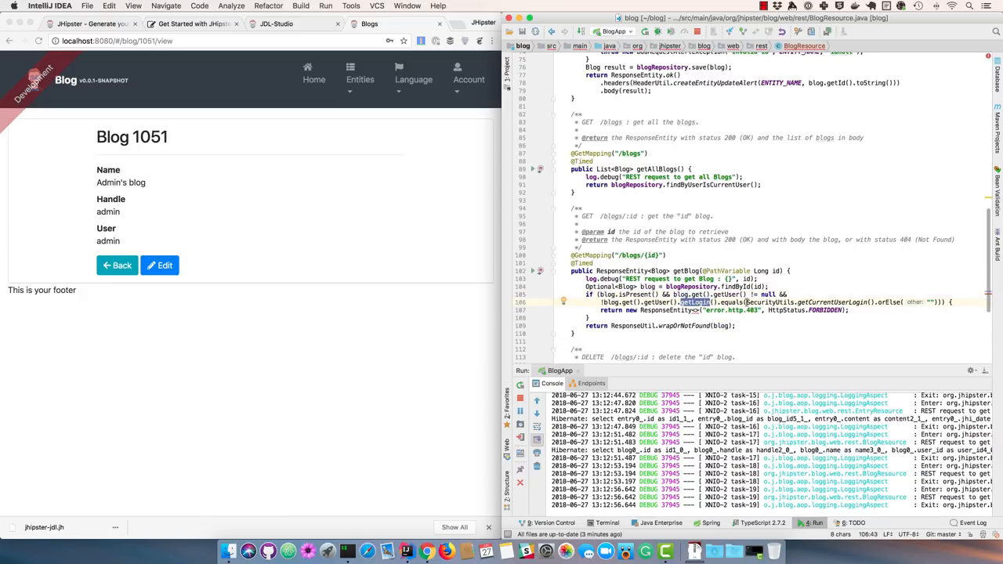
drag(746, 302, 875, 301)
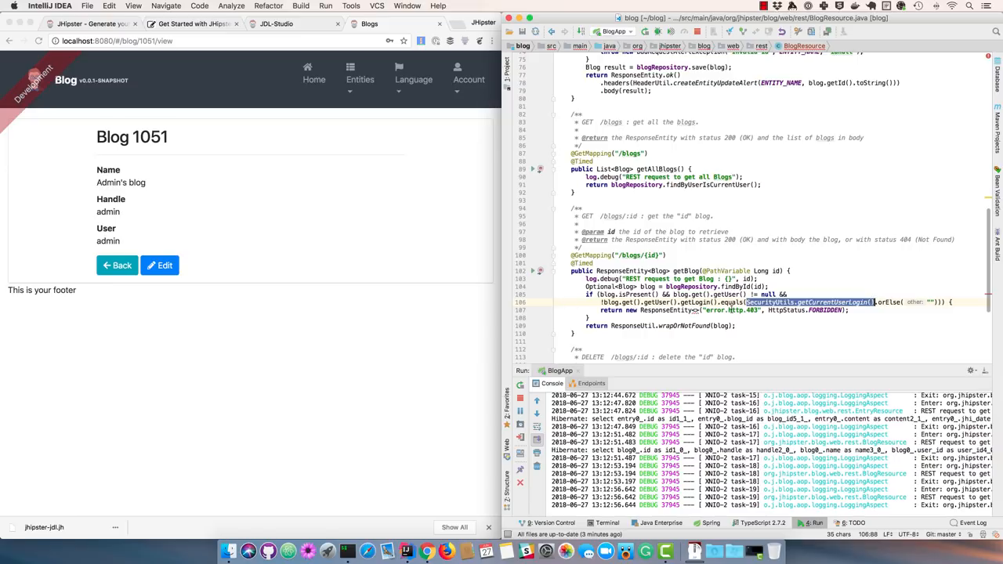
click(821, 311)
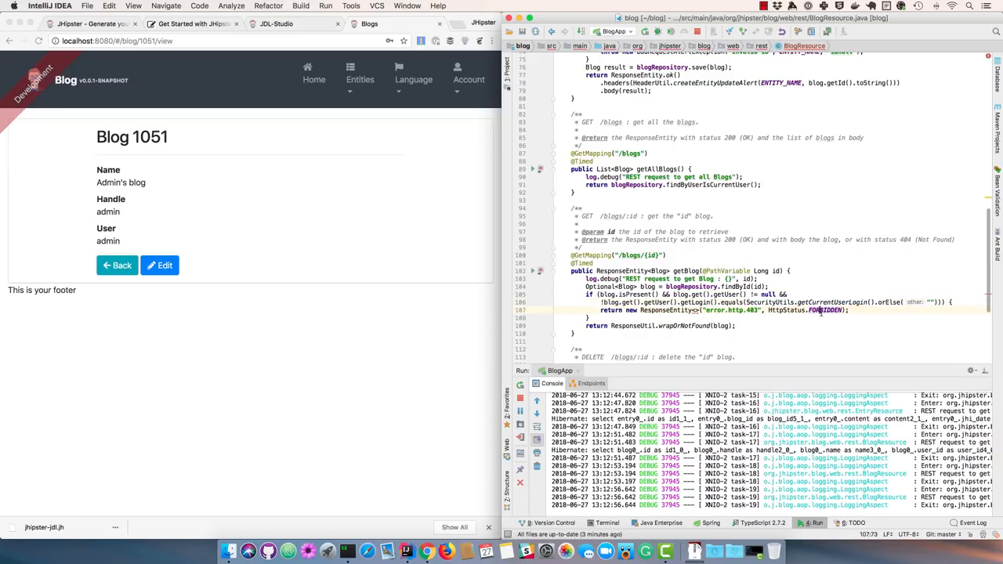
- Change getBlog's return type to ResponseEntity<?> and recompile BlogResource to restart the app
double_click(658, 271)
text(?)
right_click(674, 256)
click(737, 400)
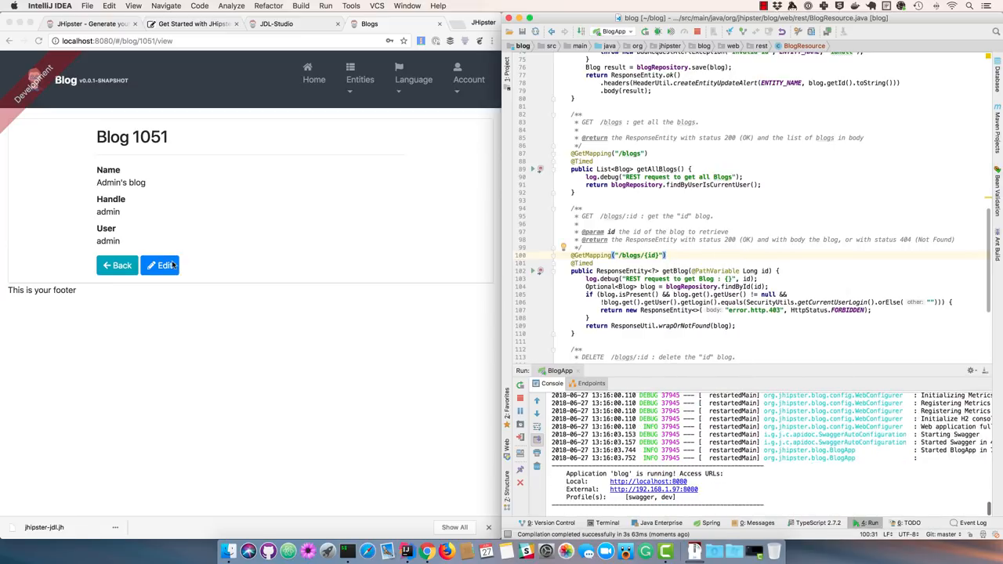
- View User's blog 1052 and reload it by address to get the not-authorized alert
click(235, 156)
click(360, 79)
click(362, 119)
click(36, 209)
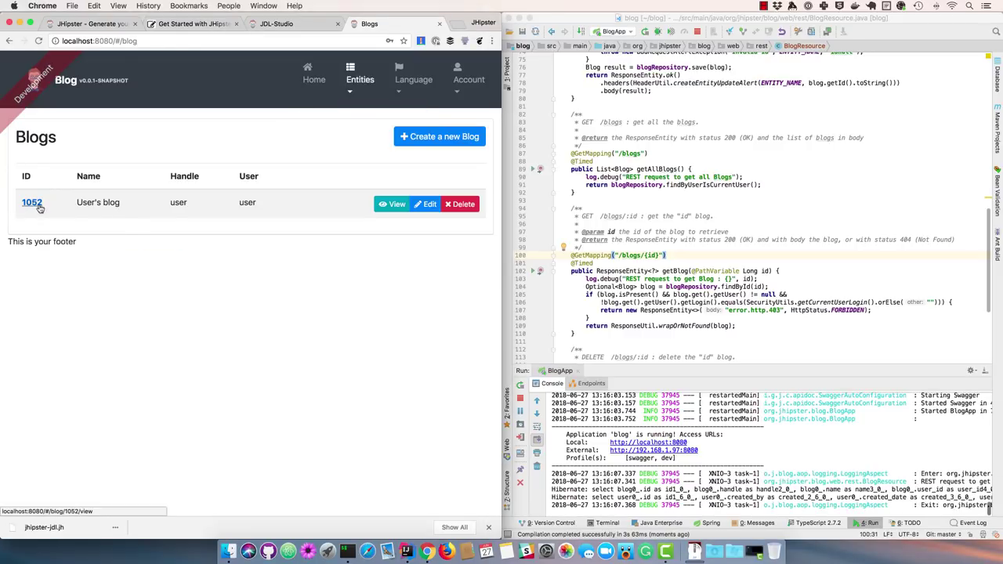
click(155, 40)
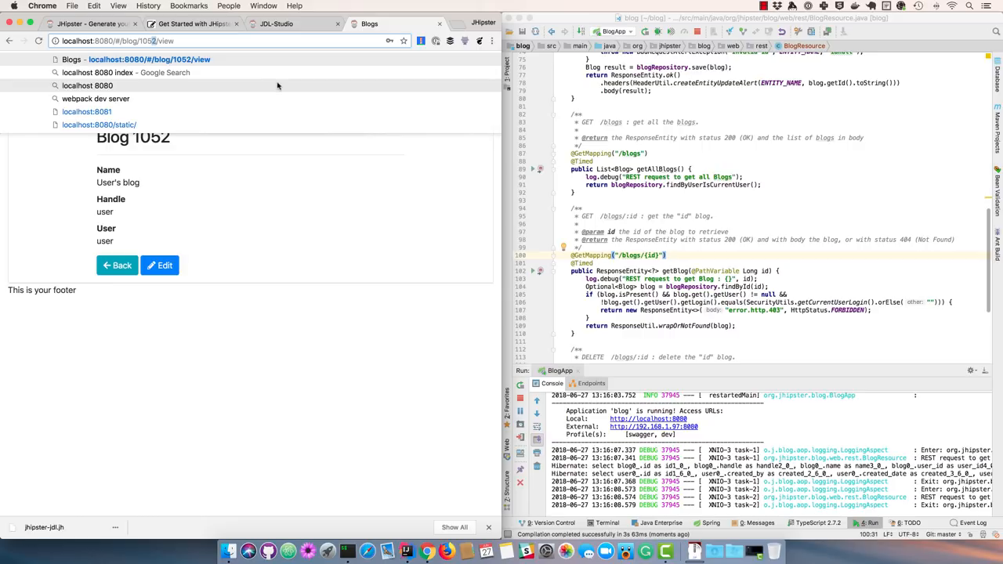
key(Return)
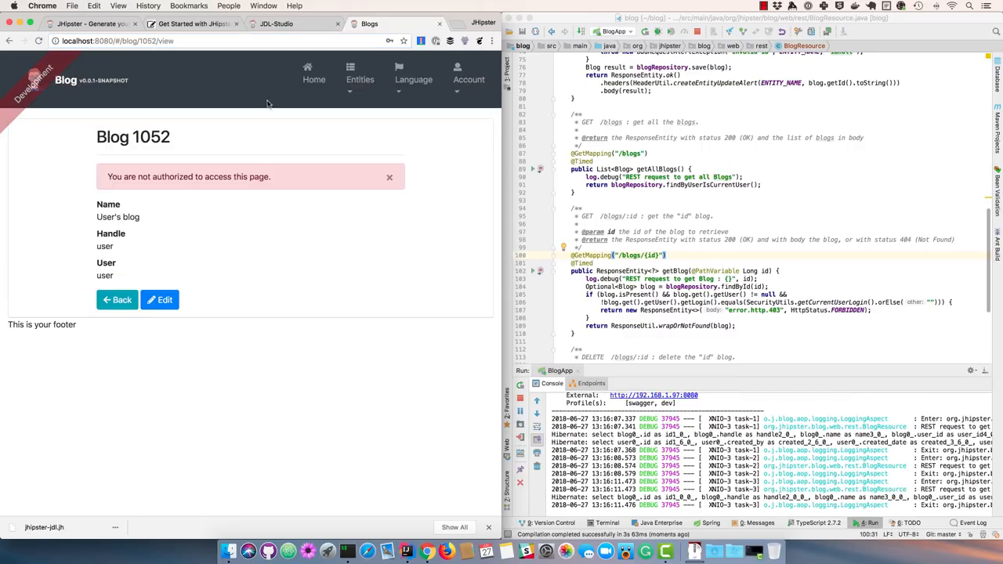
- Return to the home page and open the Entries list
click(314, 79)
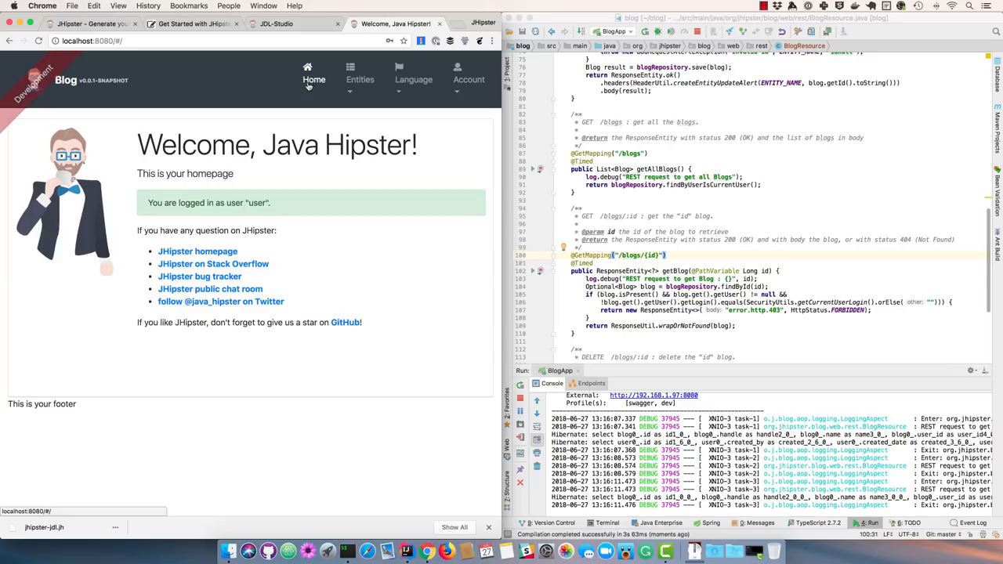
click(360, 79)
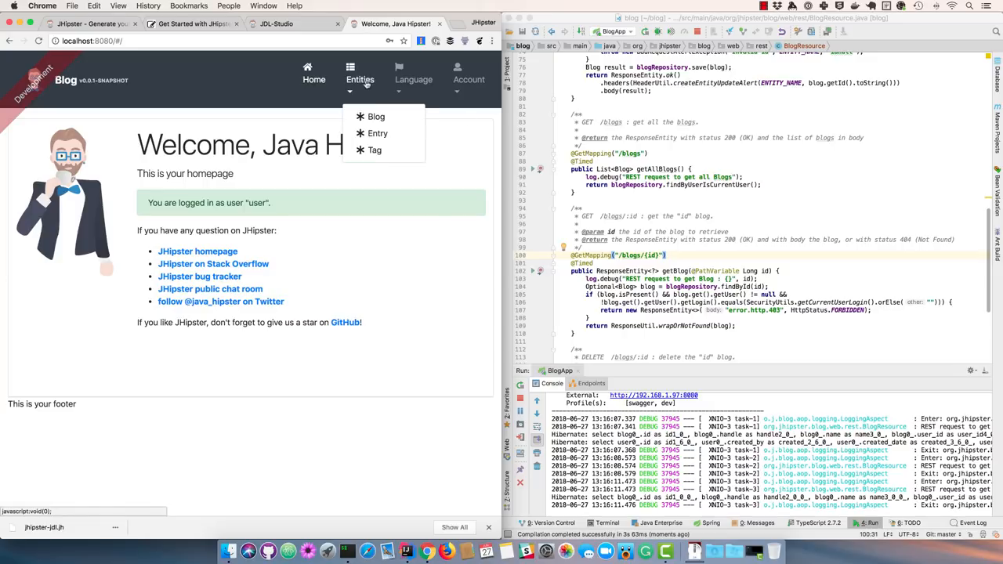
click(369, 143)
- In EntryResource, replace the paging if/else with entryRepository.findByBlogUserLoginOrderByDateDesc(SecurityUtils.getCurrentUserLogin().orElse(null), pageable)
click(667, 156)
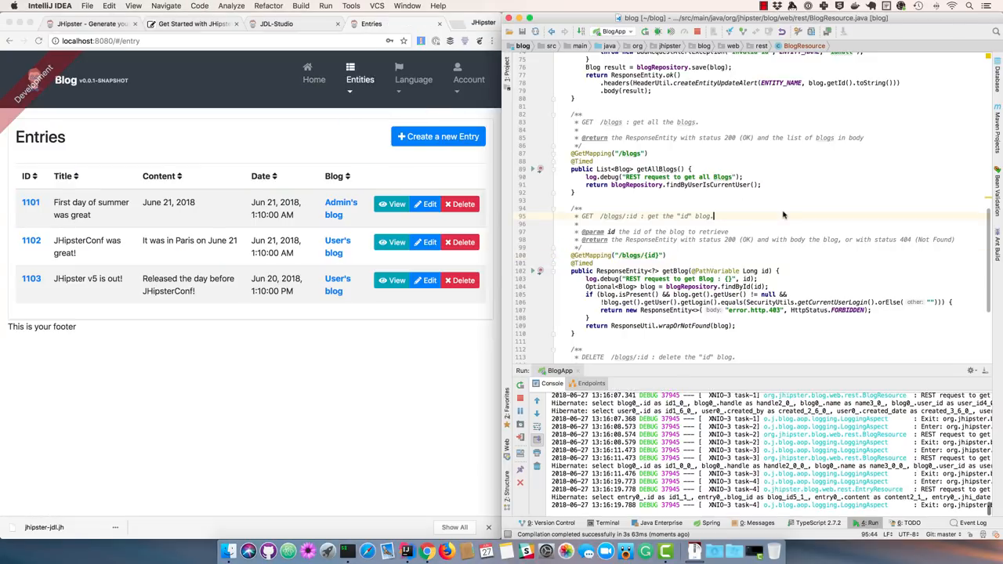
key(super+shift+o)
text(blogResource)
text(EntryRes)
key(Return)
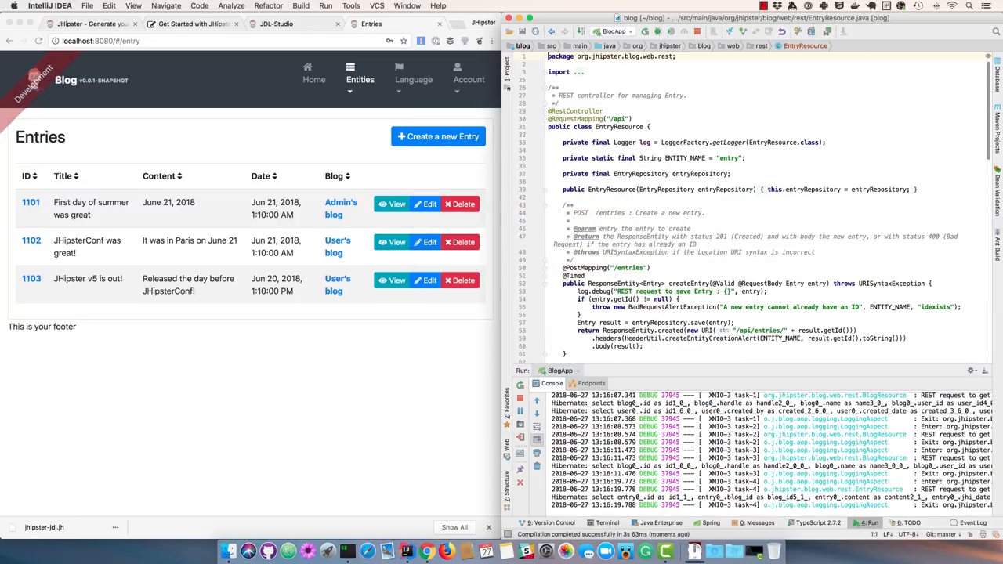
scroll(782, 226, down, 10)
scroll(781, 226, down, 3)
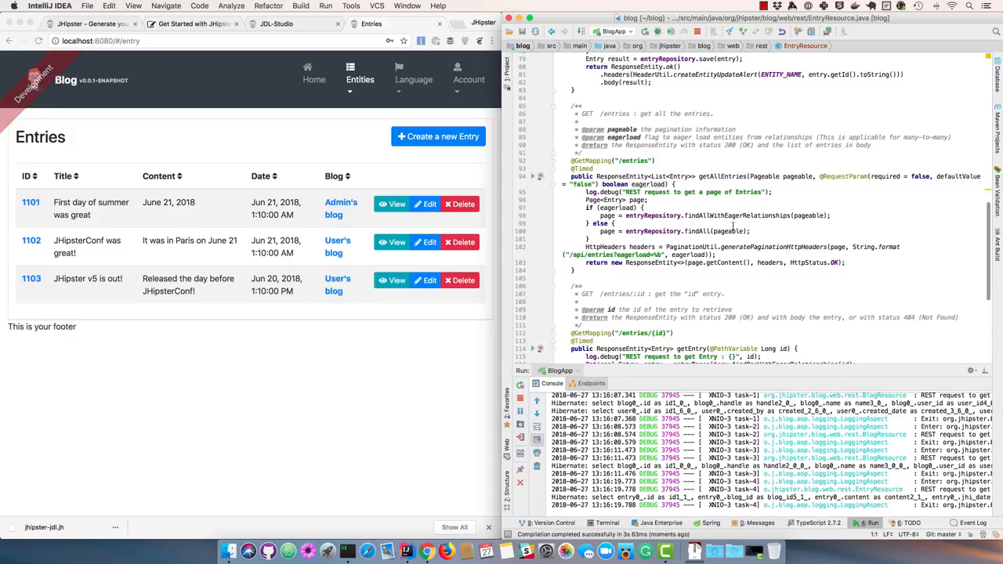
drag(589, 238, 645, 200)
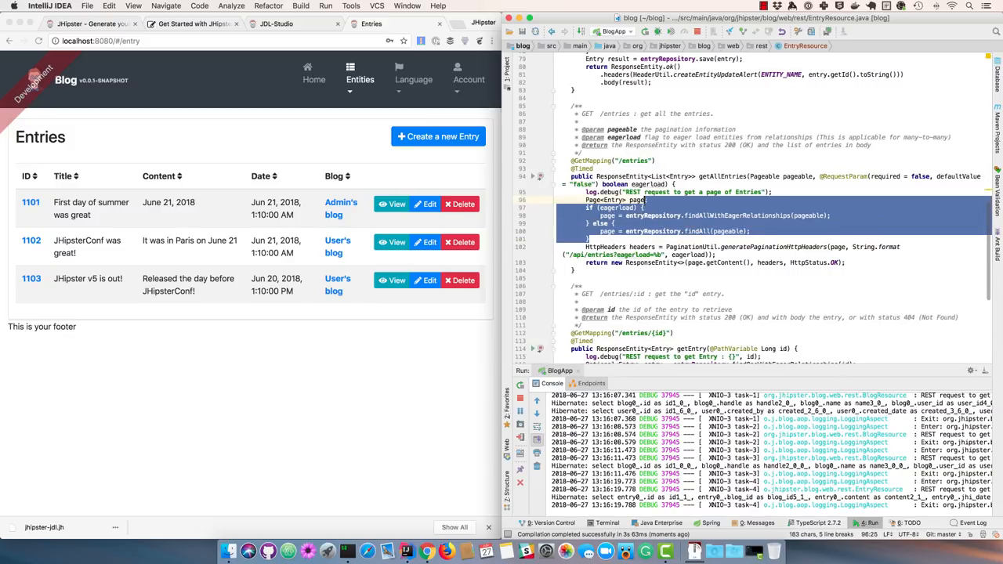
text(= e)
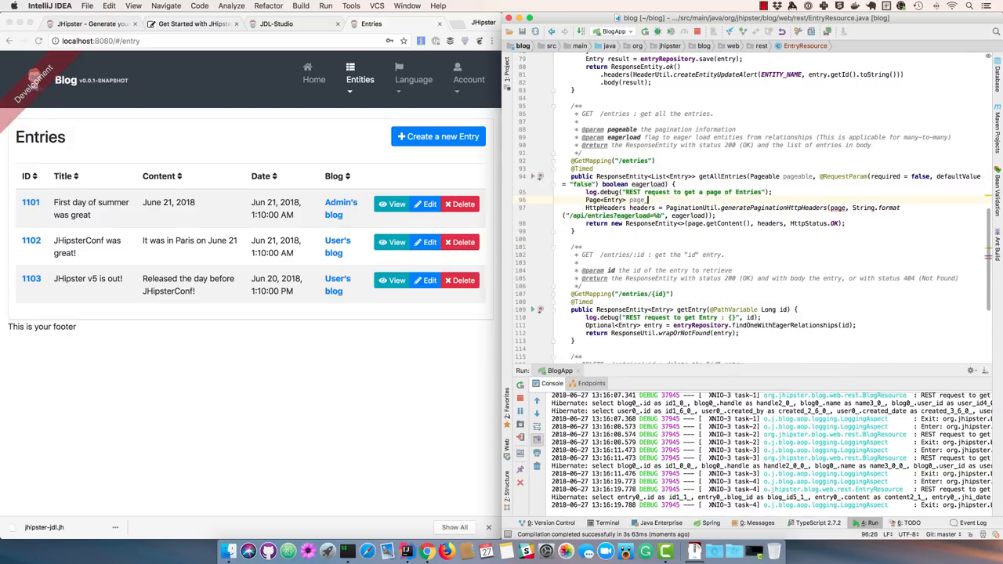
text(ntryRepository.fi)
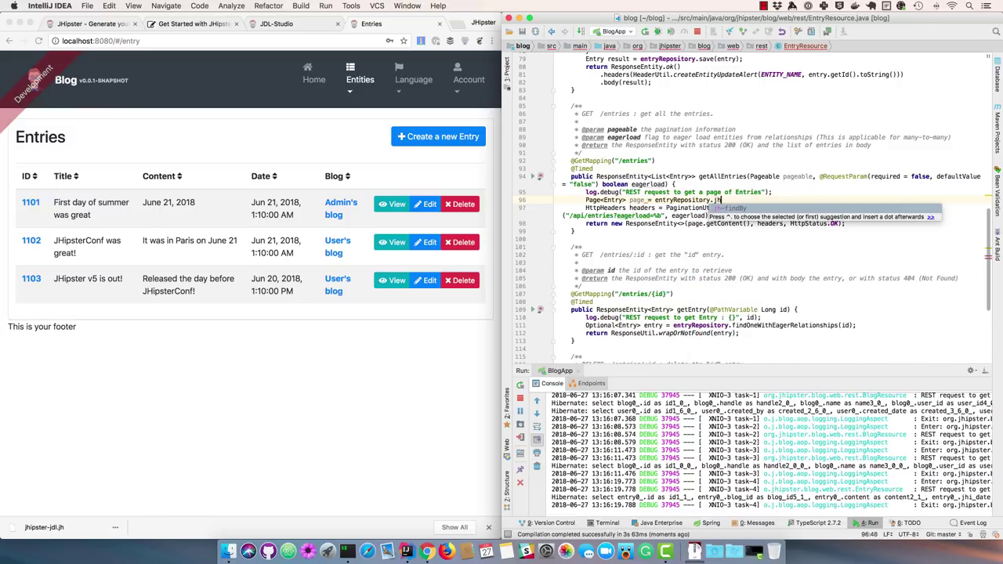
key(Return)
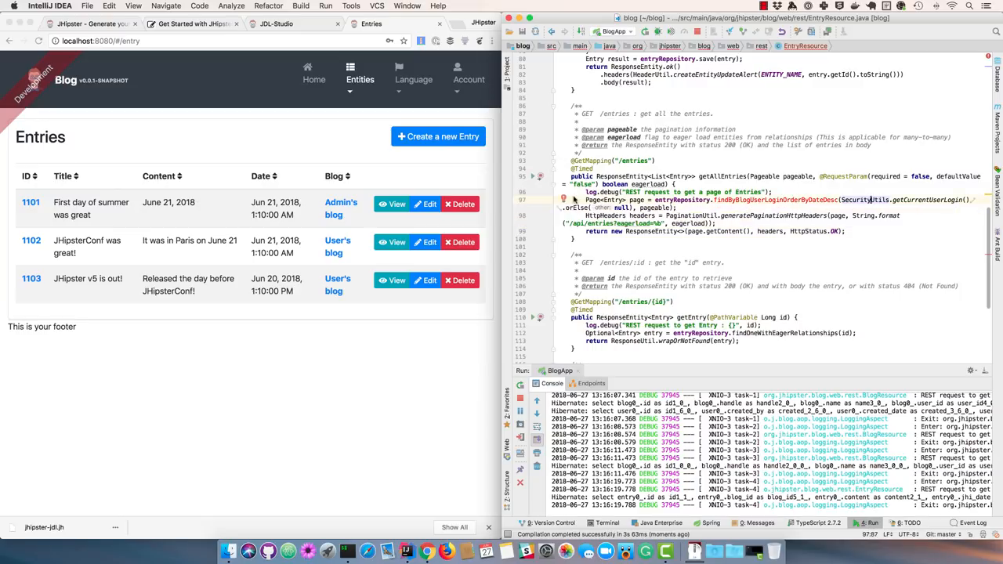
- Generate the query method in EntryRepository with parameter currentUserLogin and restart the app
key(alt+Return)
key(Return)
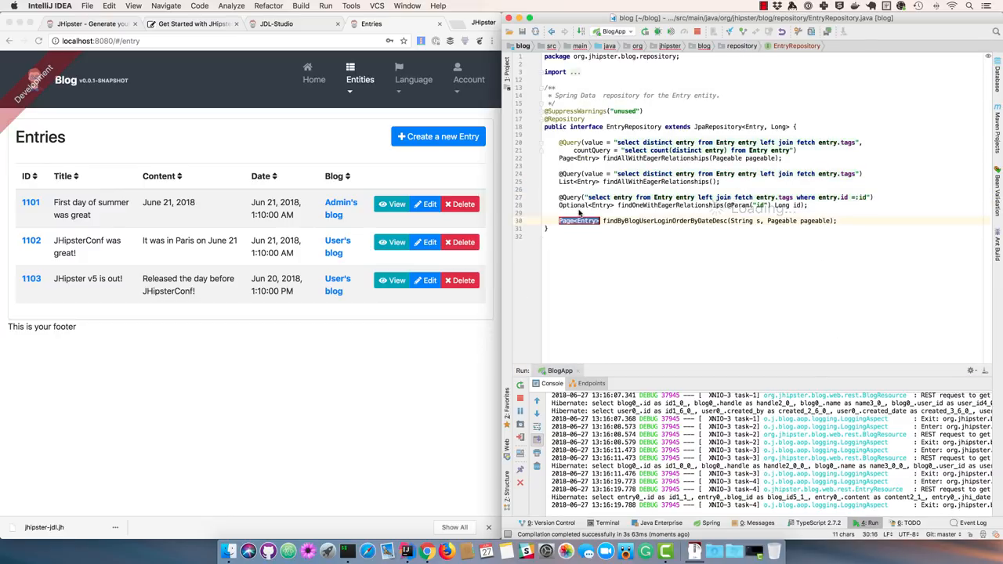
click(598, 212)
double_click(758, 220)
text(currentUserLogin)
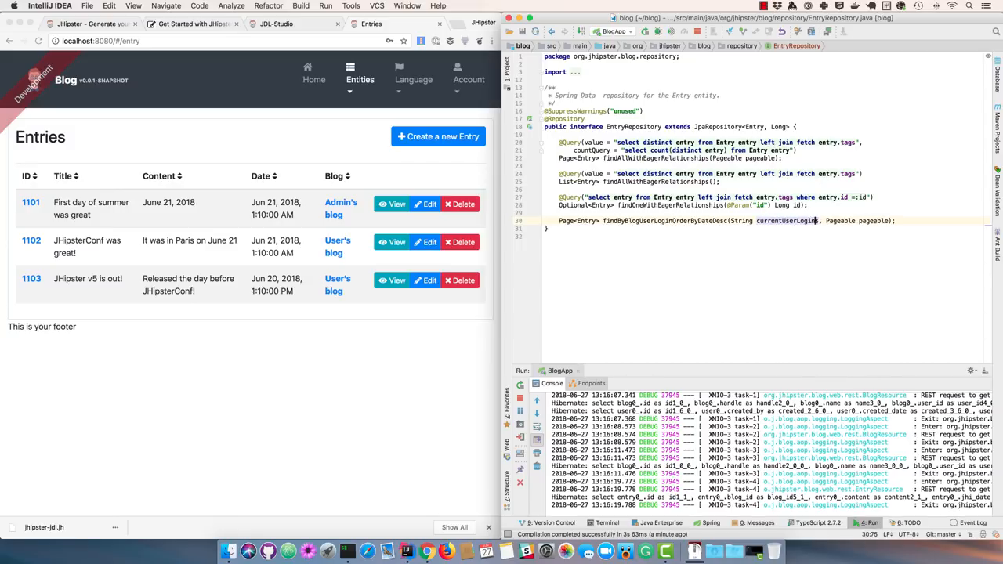
key(Delete)
key(ctrl+Tab)
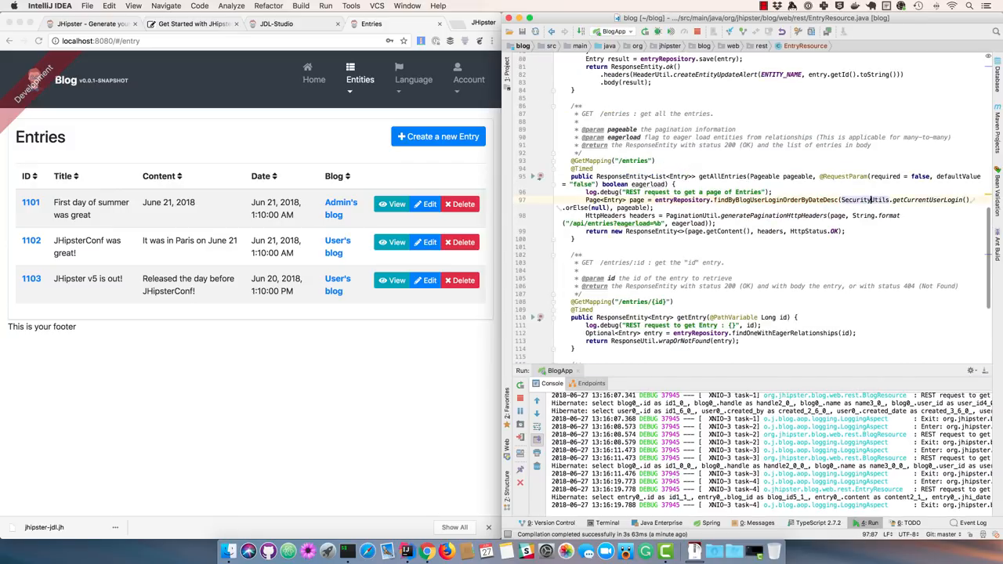
key(ctrl+s)
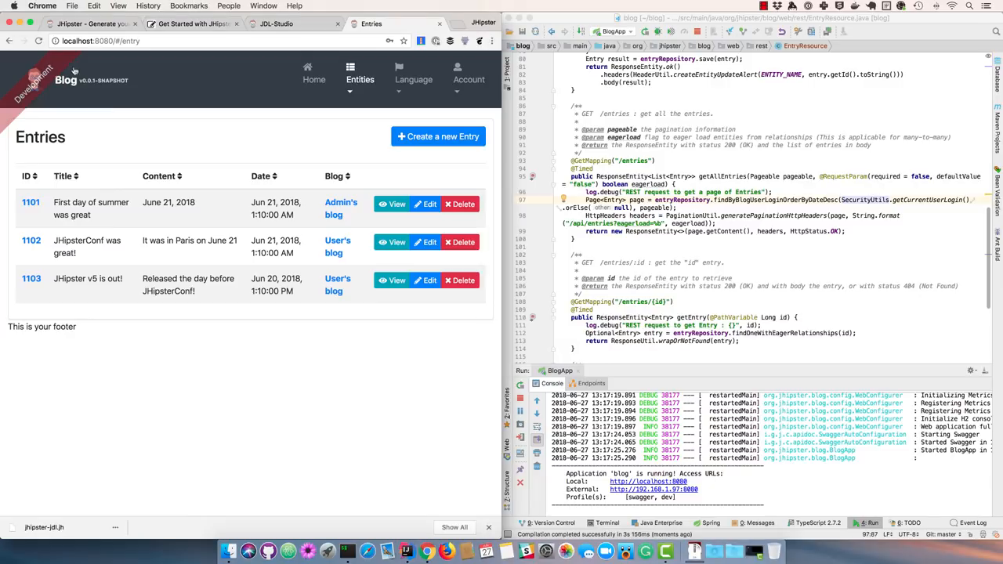
- Reload Entries and save entry 1102 with <h1>It was excellent</h1> appended to its content
key(super+r)
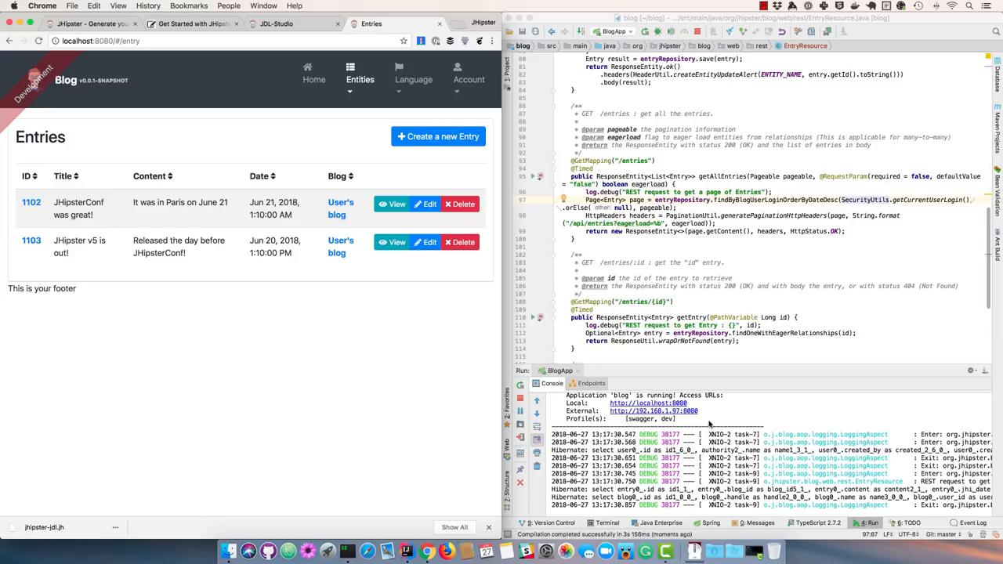
click(424, 204)
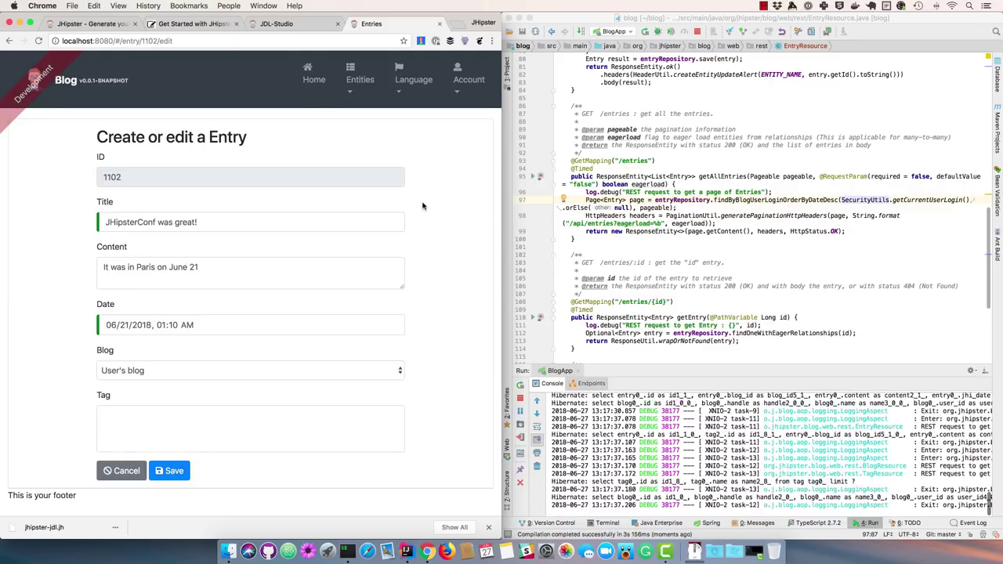
click(209, 269)
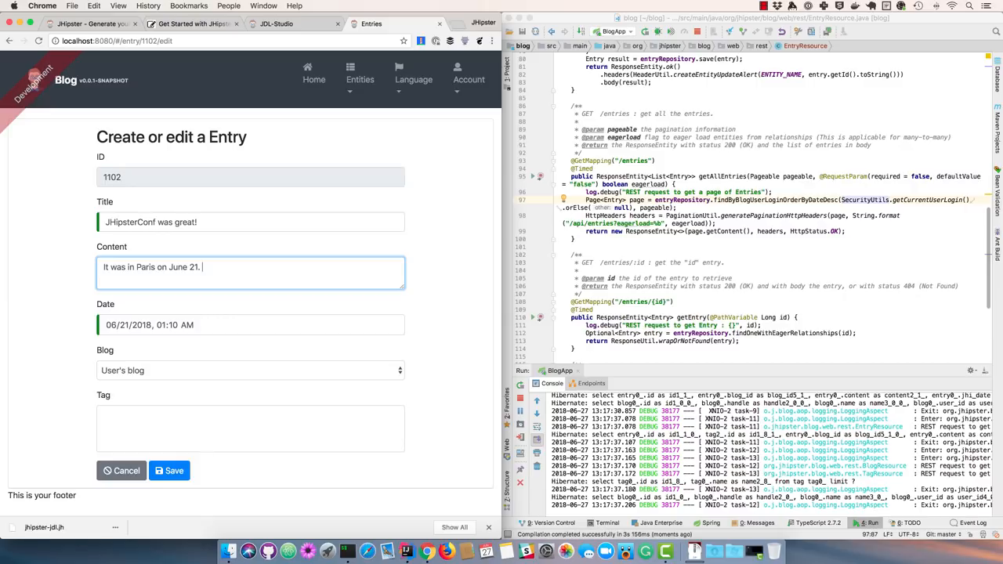
text(h1>It)
text( was excellent</h1>)
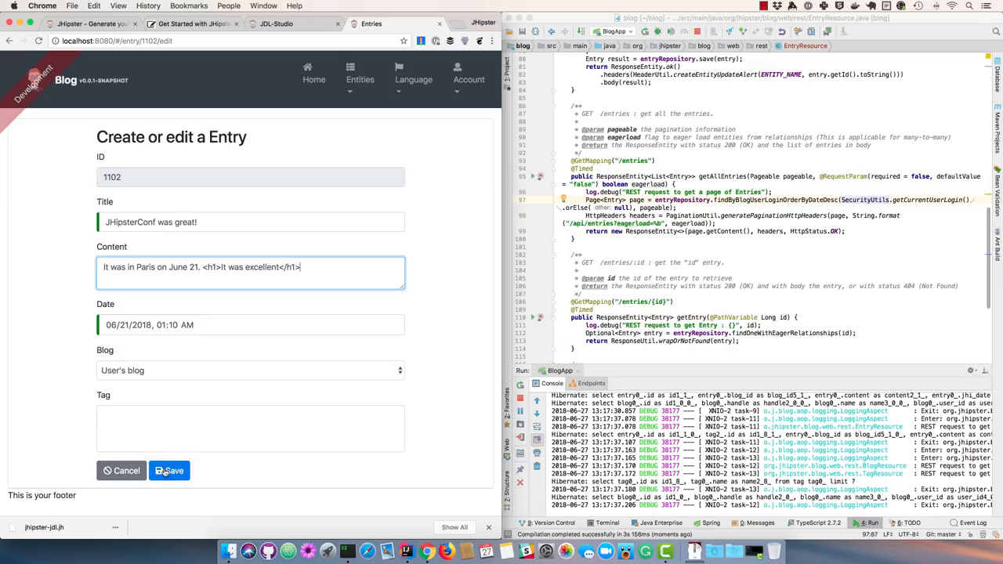
key(Return)
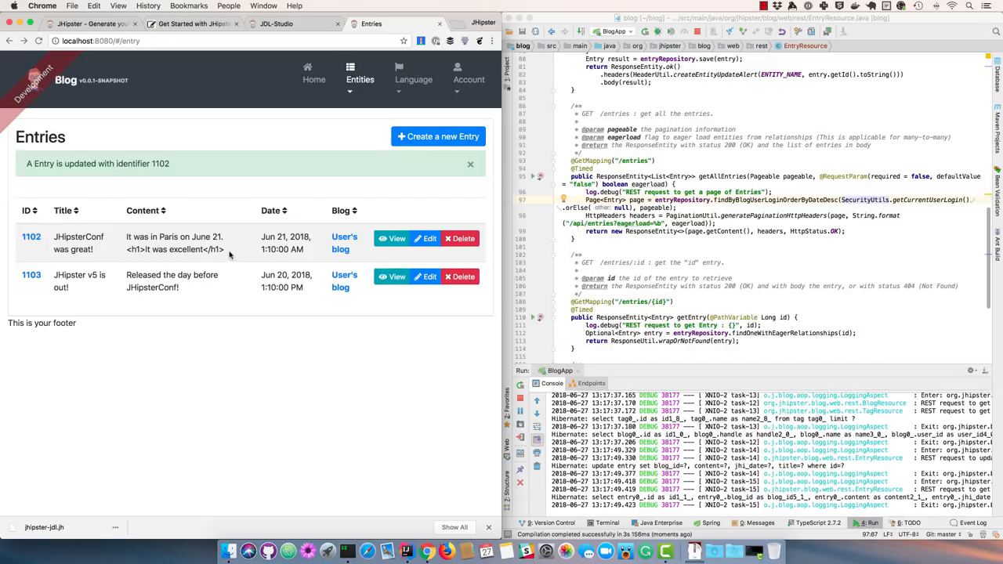
- In entry.component.html, replace {{entry.content}} with [innerHTML]="entry.content" on the content cell
drag(232, 255, 126, 253)
click(771, 245)
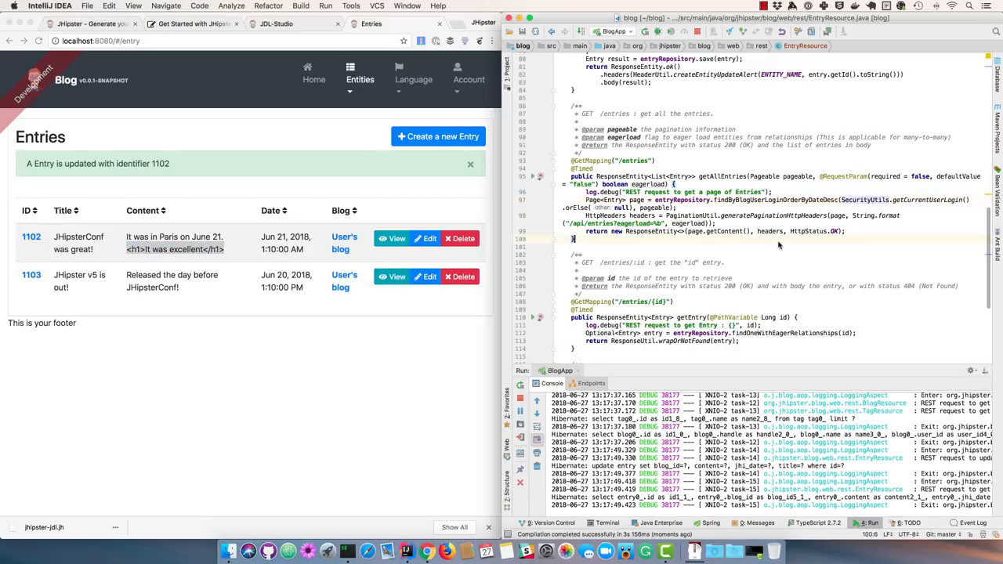
key(ctrl+shift+n)
text(entry.comp)
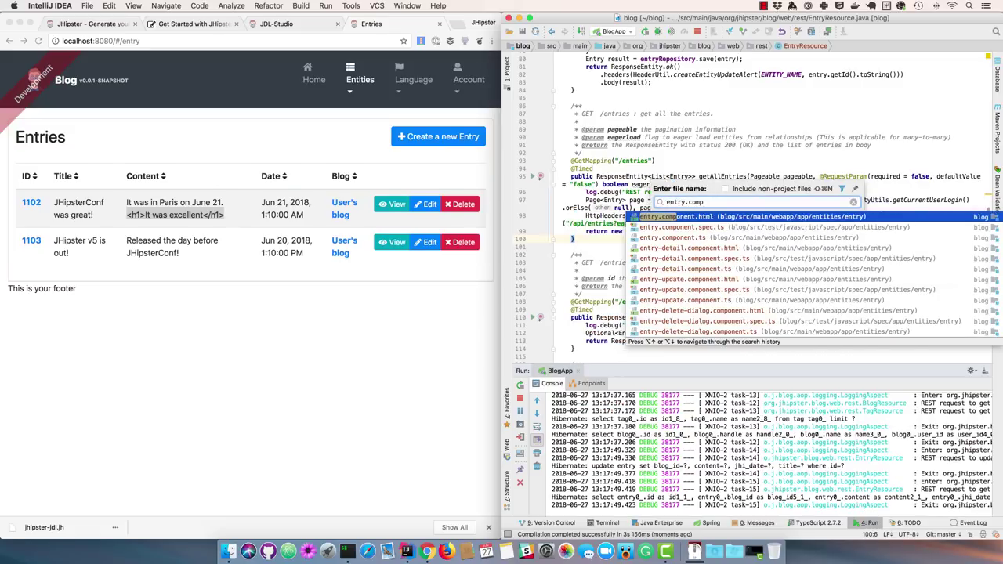
key(Return)
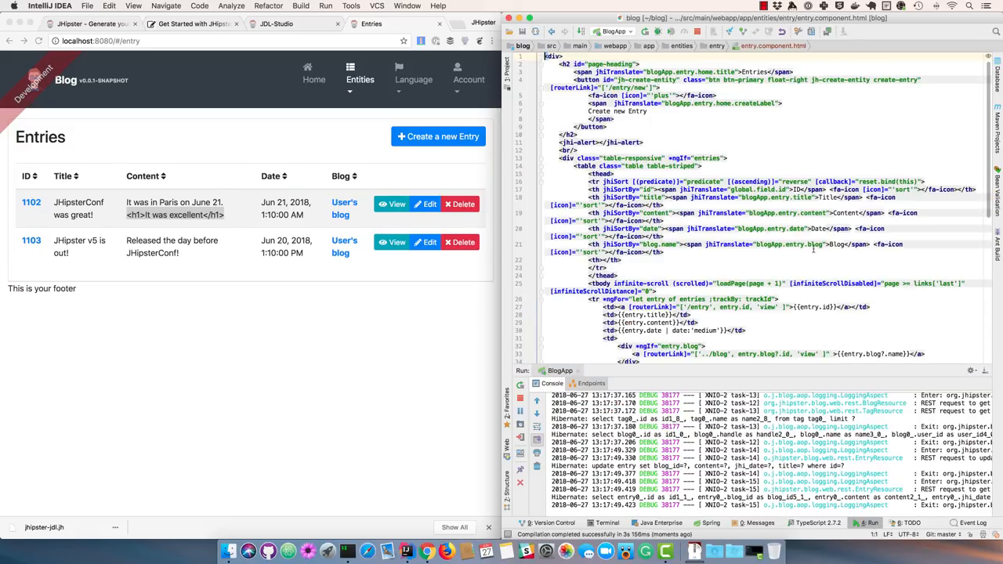
scroll(752, 235, down, 3)
scroll(753, 235, down, 2)
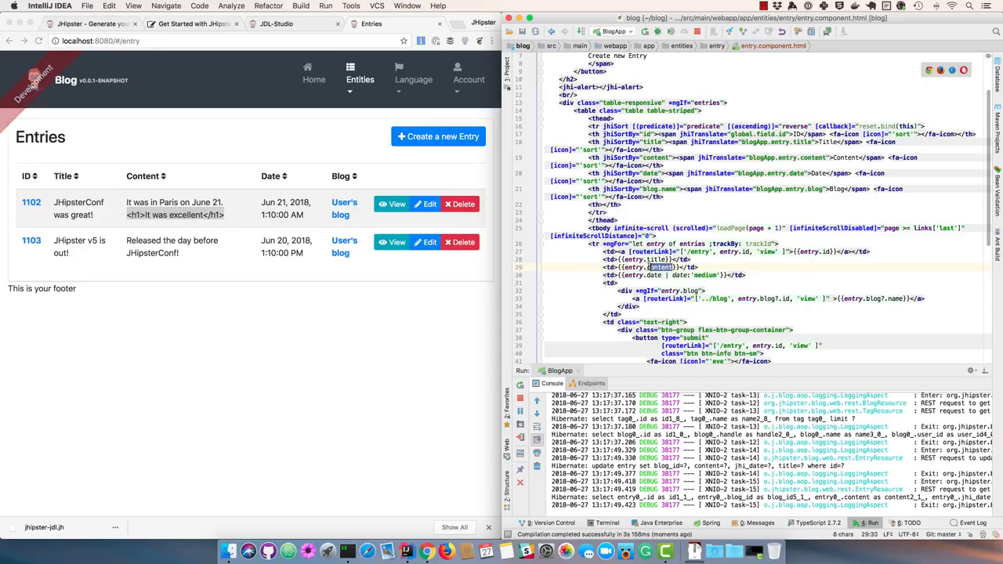
drag(676, 267, 624, 267)
key(BackSpace)
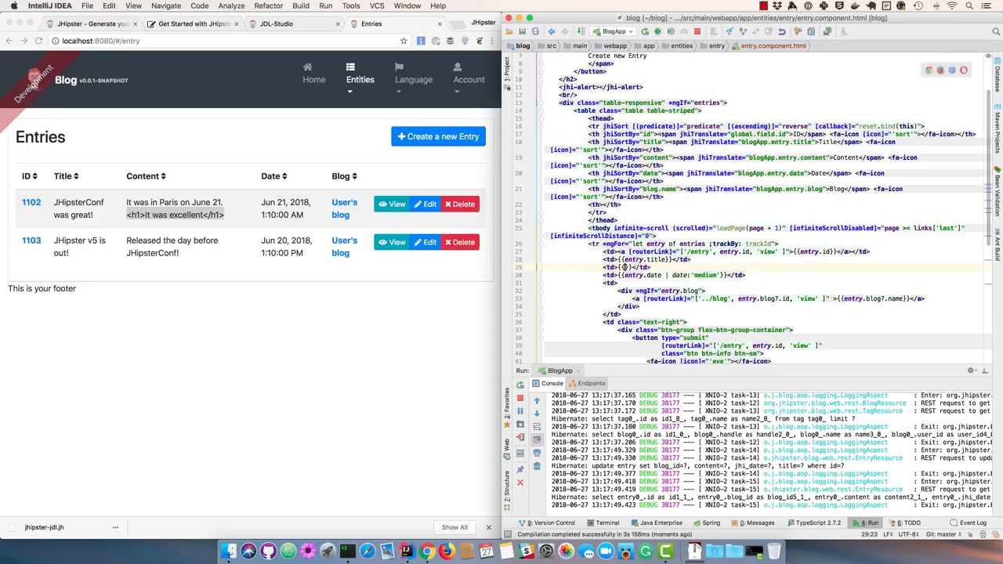
key(BackSpace)
key(BackSpace)
key(BackSpace)
text([)
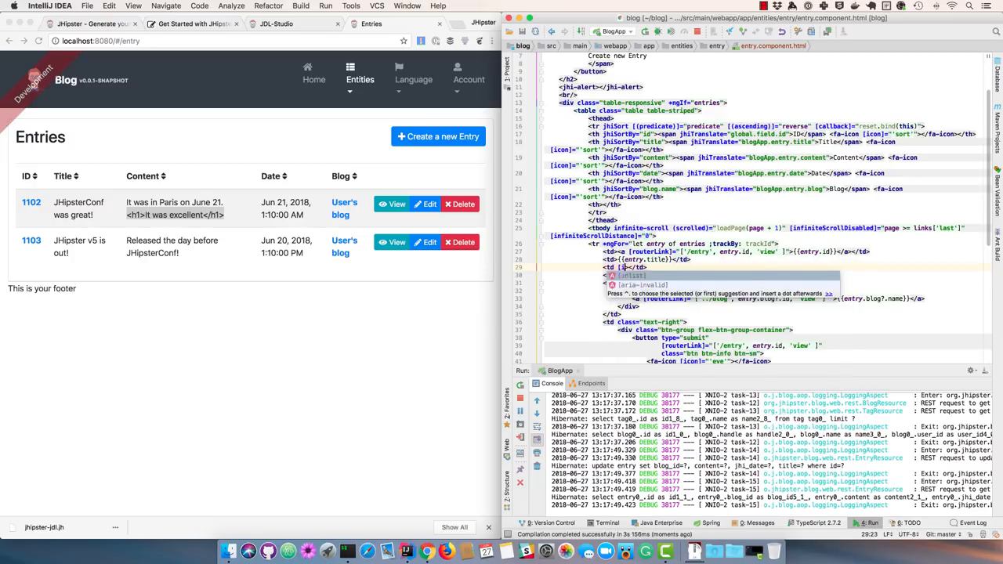
text(innerHTML]=")
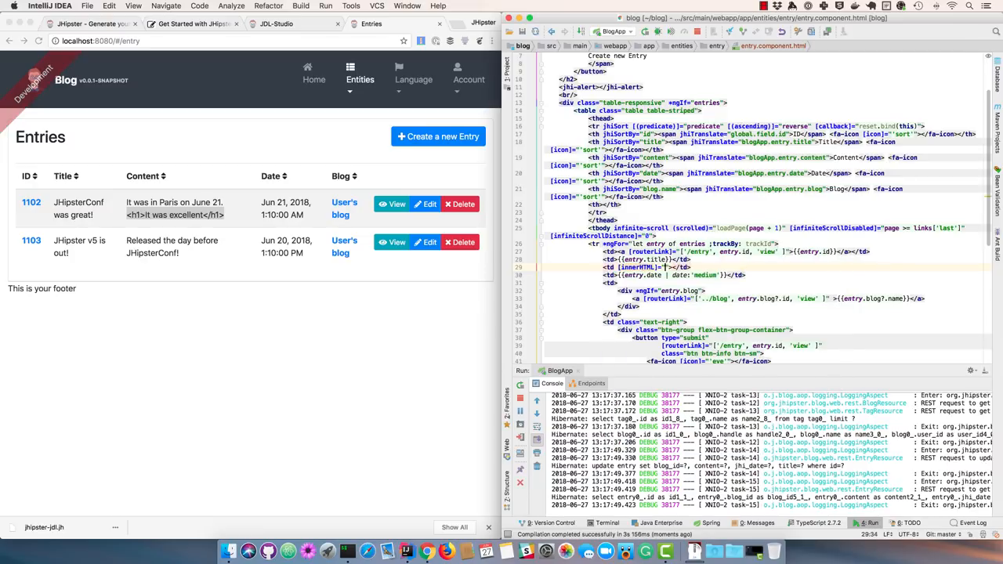
text(entry.content)
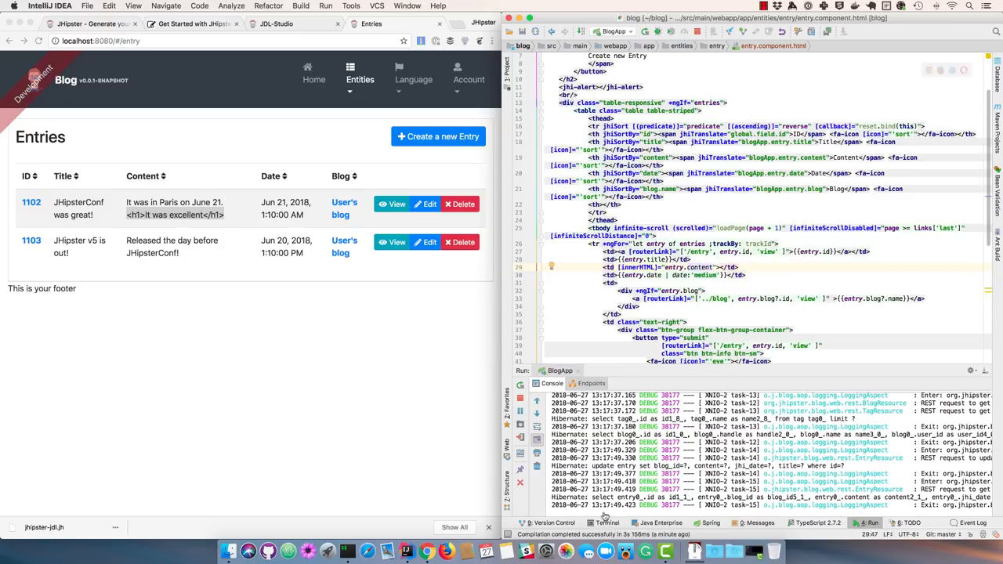
- Run yarn start in the built-in terminal to serve the front end on localhost:9000
click(608, 523)
text(yarn start)
key(Return)
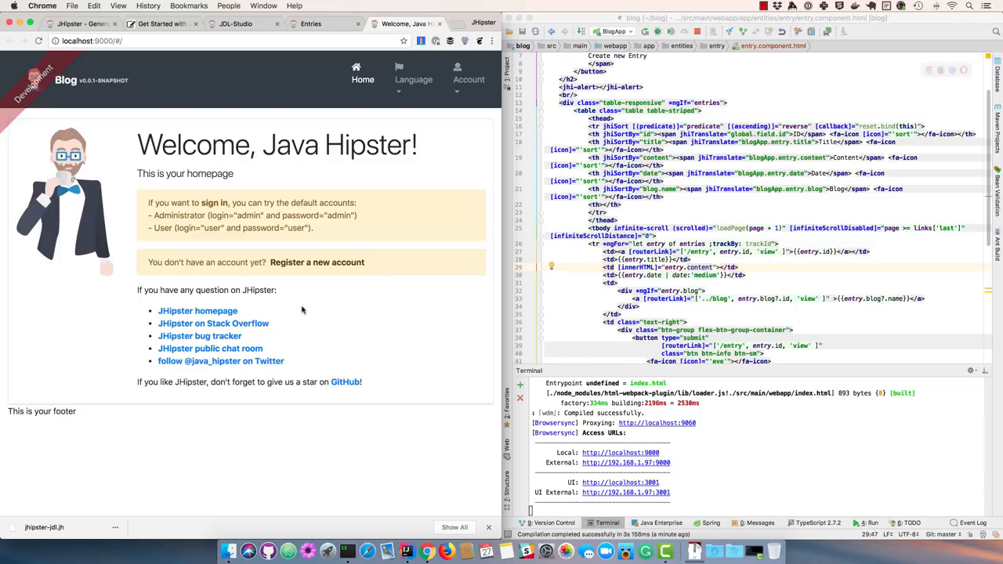
- Sign in as user with Remember me on localhost:9000 and open the Entries list
click(214, 203)
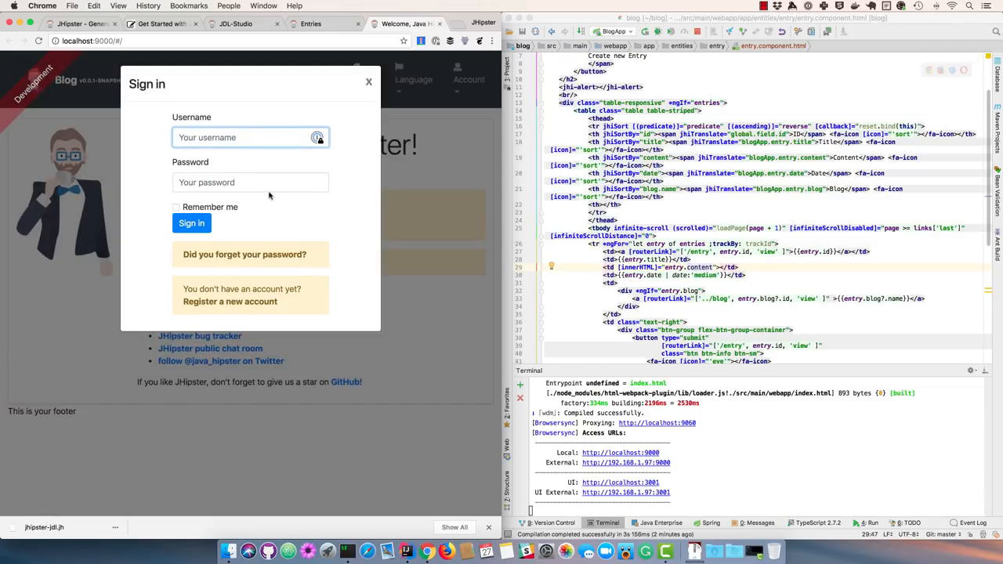
text(user)
key(Tab)
text(user)
key(Tab)
key(space)
key(Tab)
key(Return)
click(360, 79)
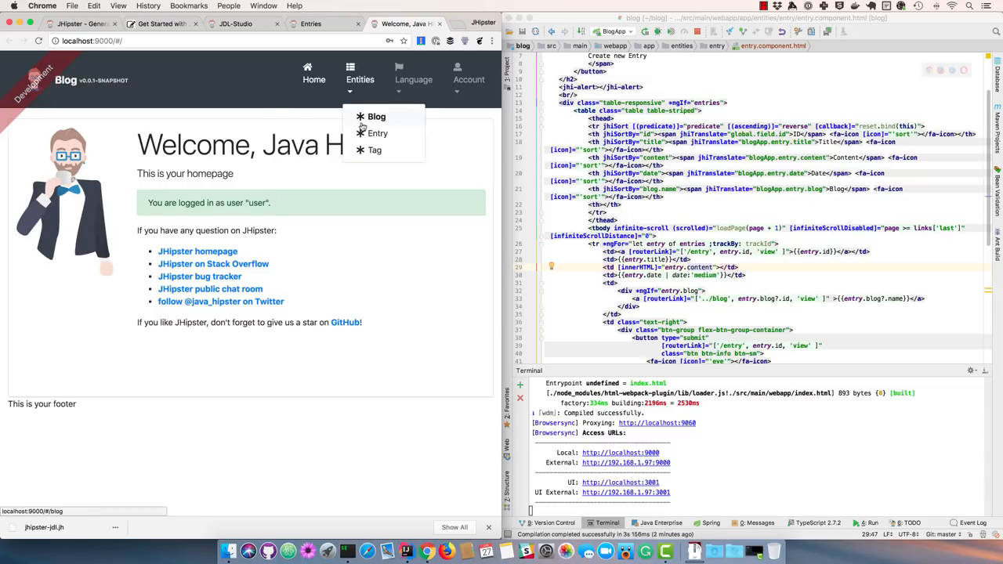
click(377, 133)
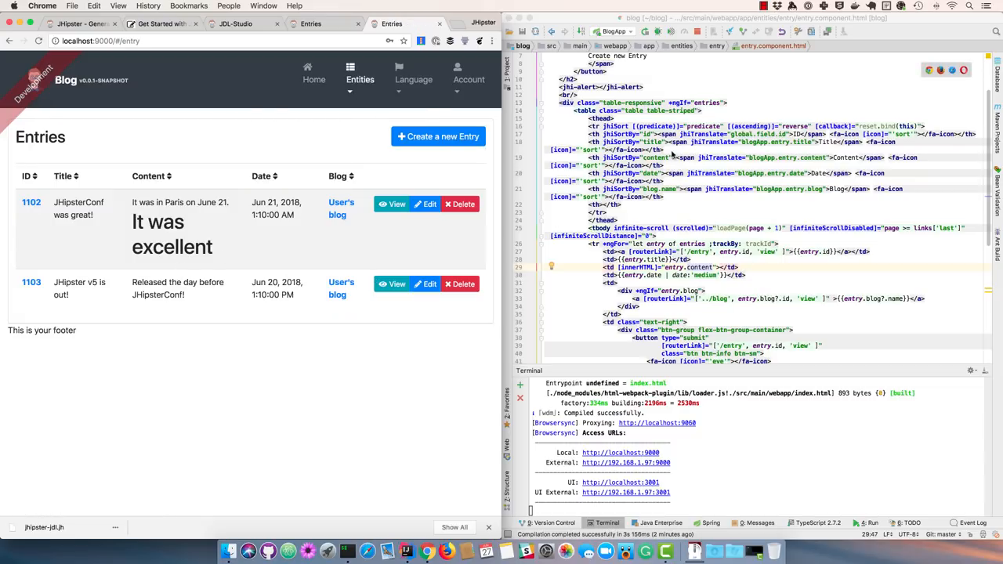
- Replace the table-responsive div in entry.component.html with the JHipster blog-style entries snippet
click(611, 110)
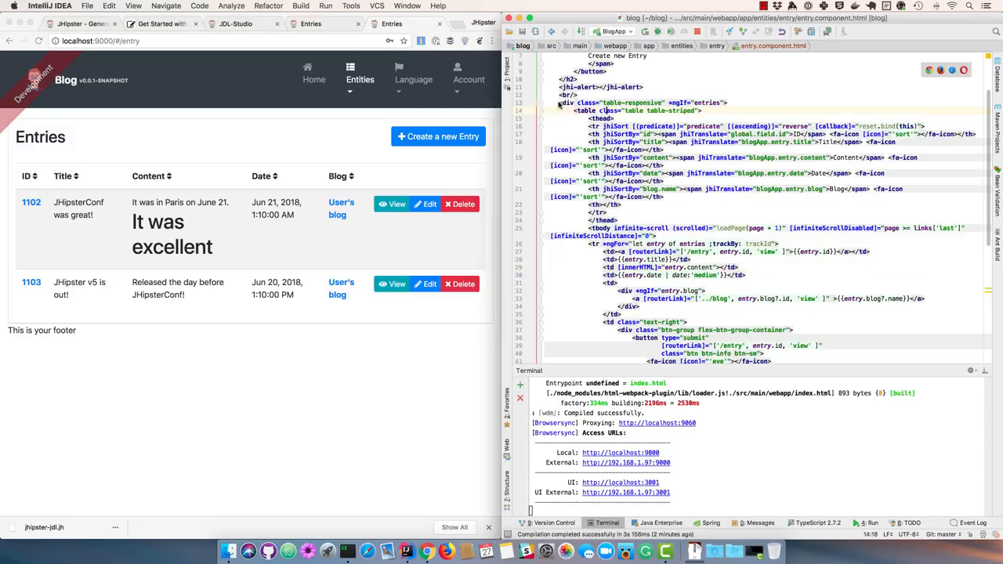
click(542, 106)
click(601, 157)
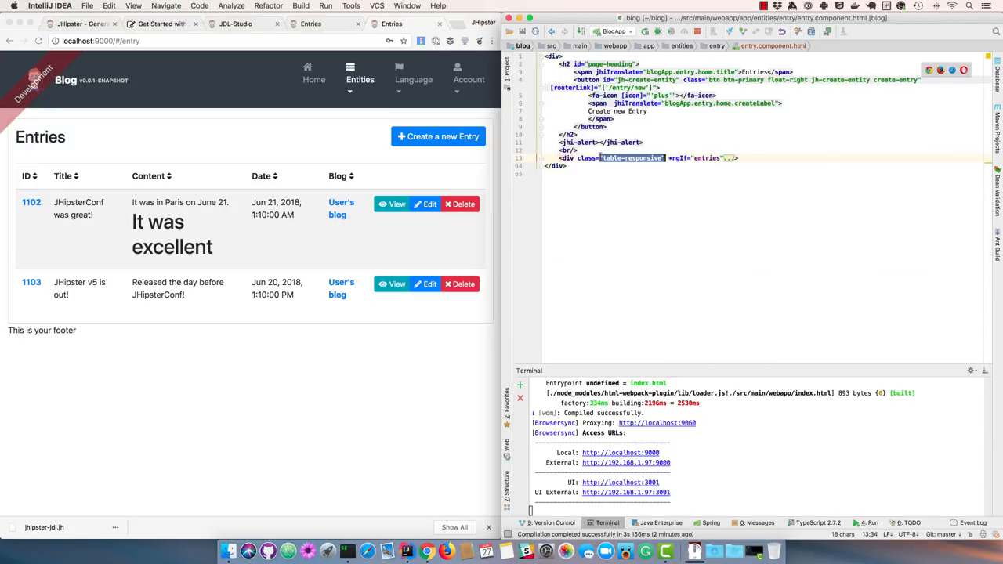
key(alt+Up)
key(alt+Up)
key(alt+Up)
key(BackSpace)
key(Return)
text(jh)
key(Tab)
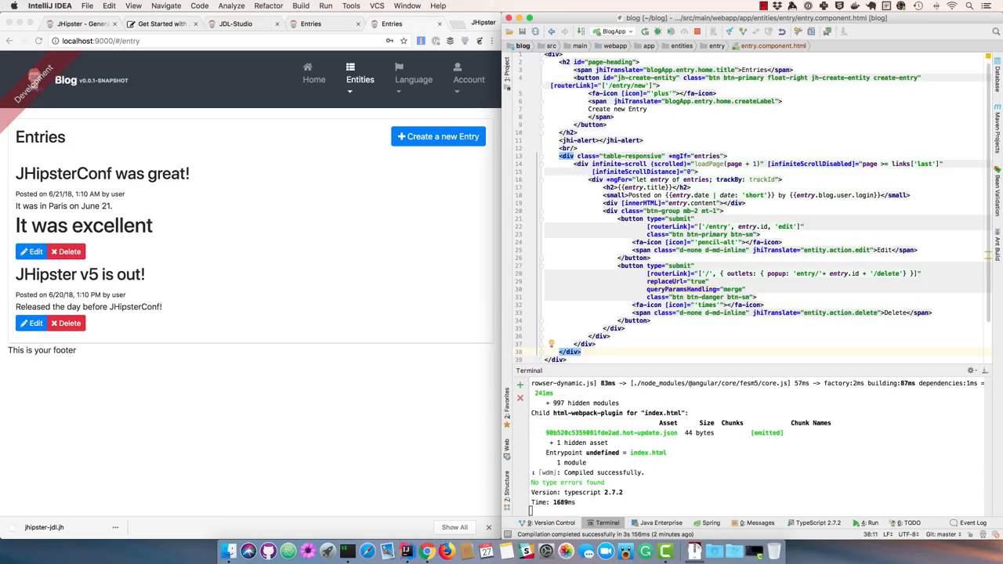
- Edit the JHipsterConf entry, changing the h1 tags to em, and save it
click(220, 243)
click(36, 252)
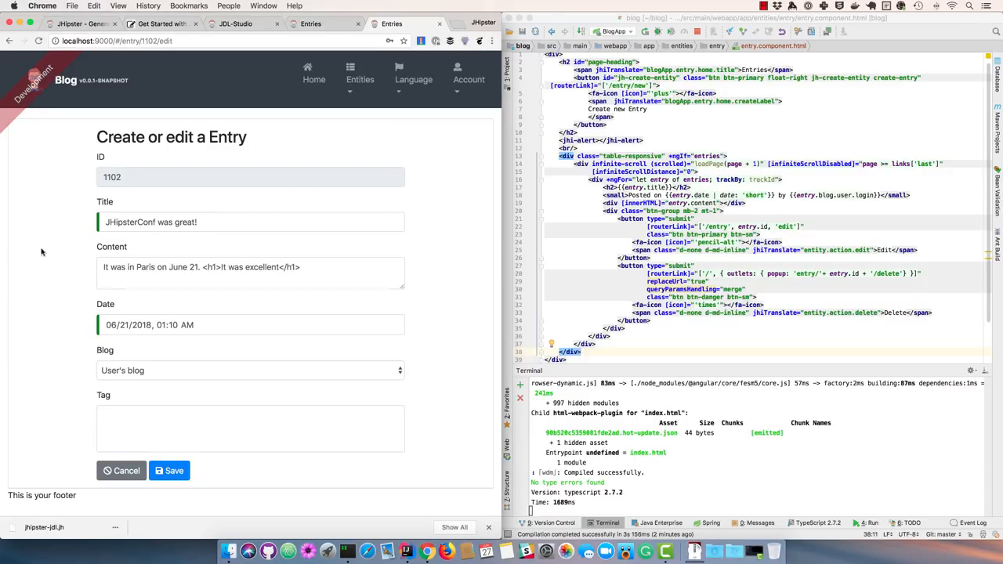
double_click(212, 268)
text(em)
double_click(294, 267)
text(em)
click(169, 471)
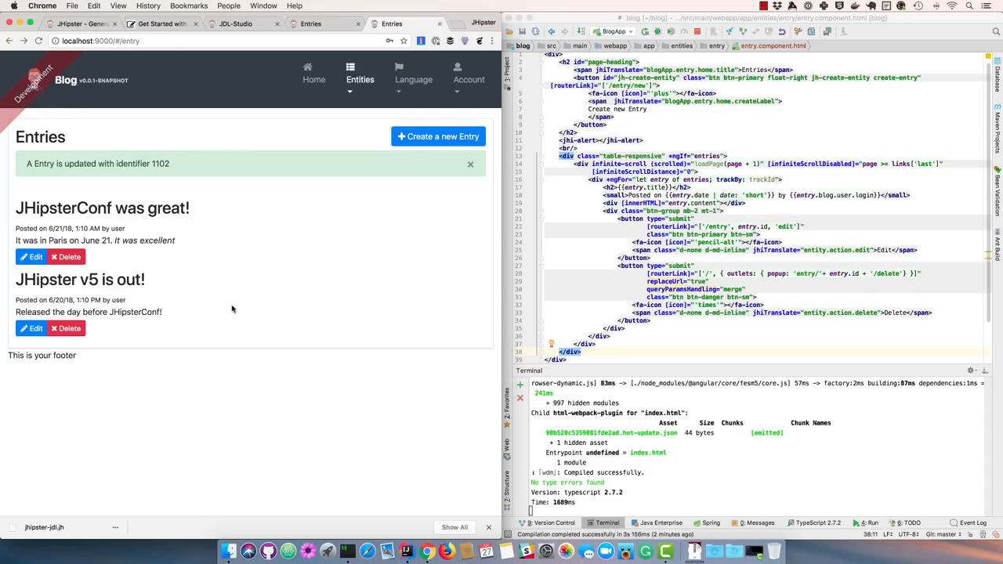
- Delete entry 1103 'JHipster v5 is out!' and confirm
click(66, 329)
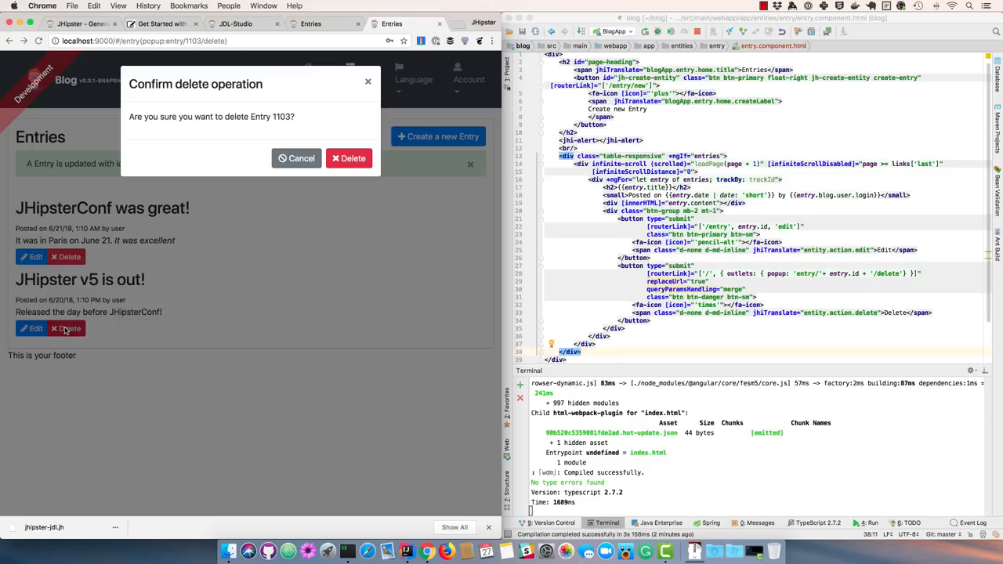
click(347, 158)
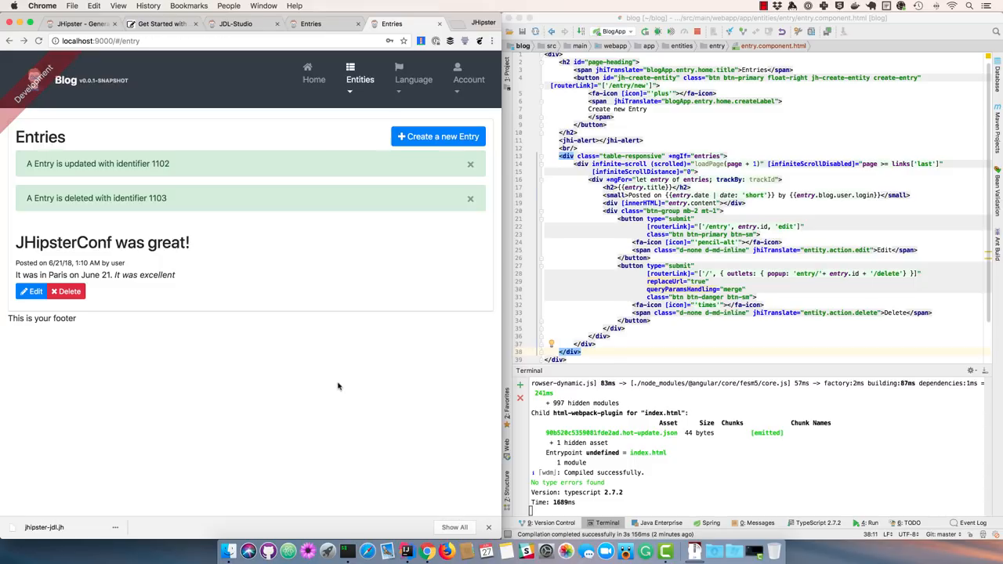
click(747, 469)
text(d)
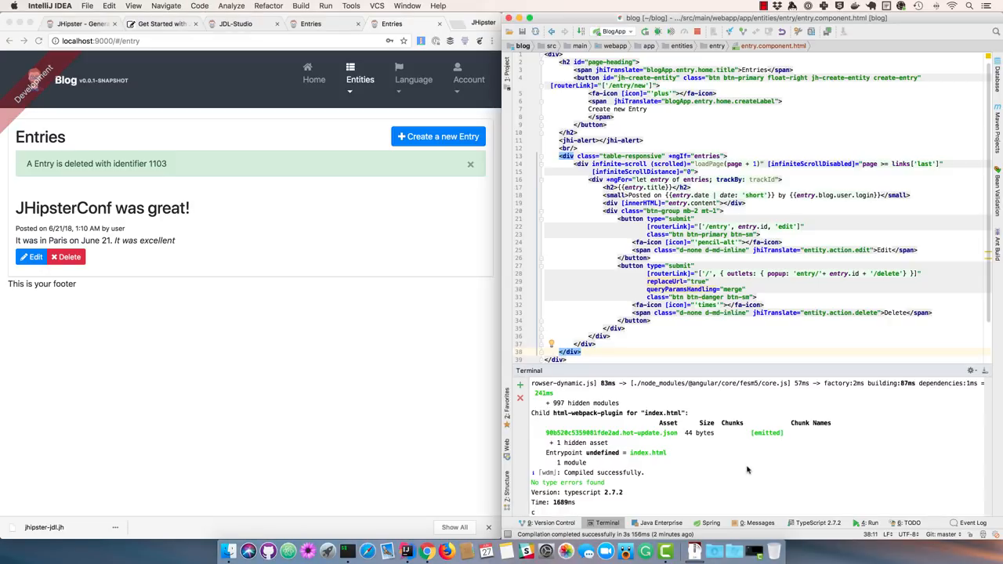
- Stop the dev server with Ctrl+C and run heroku --version
key(ctrl+c)
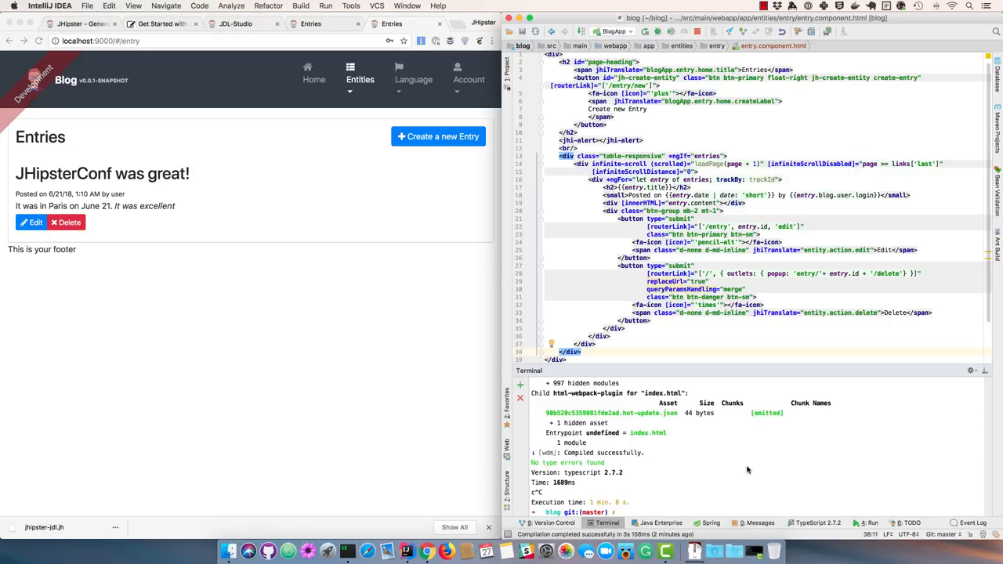
text(heroku --version)
key(Return)
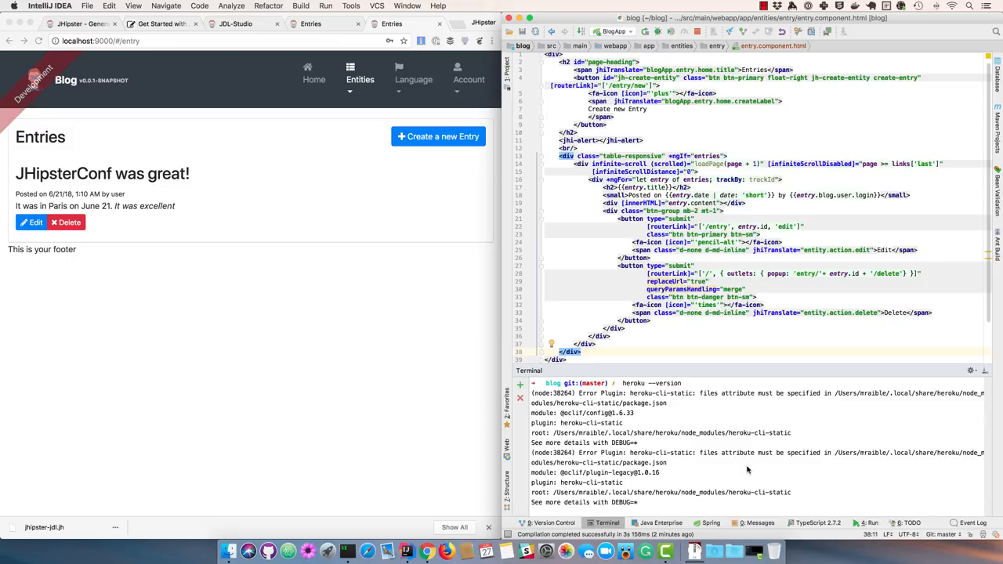
- In iTerm2, check heroku/7.5.1, clear the screen and run heroku login
click(348, 551)
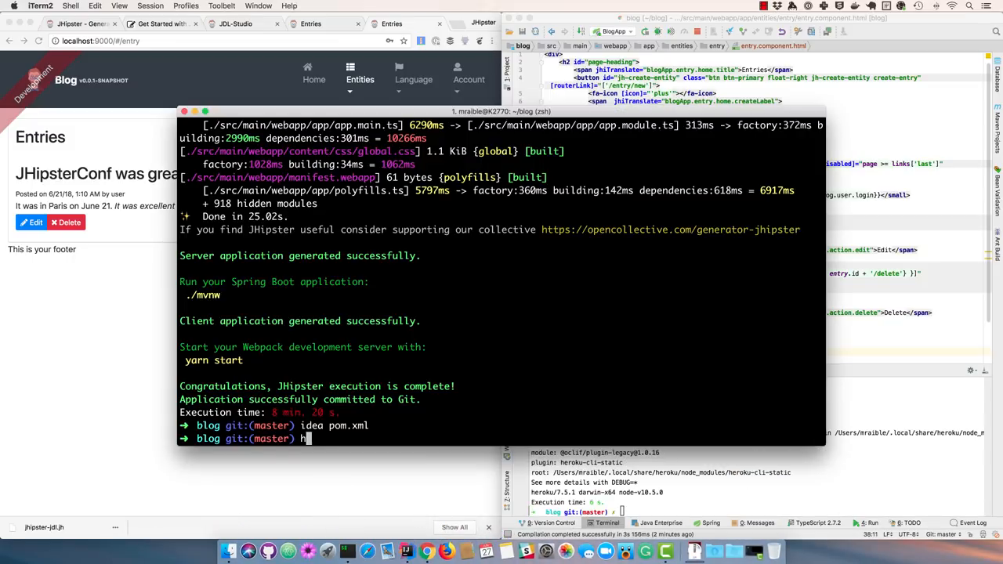
text(heroku --version)
key(Return)
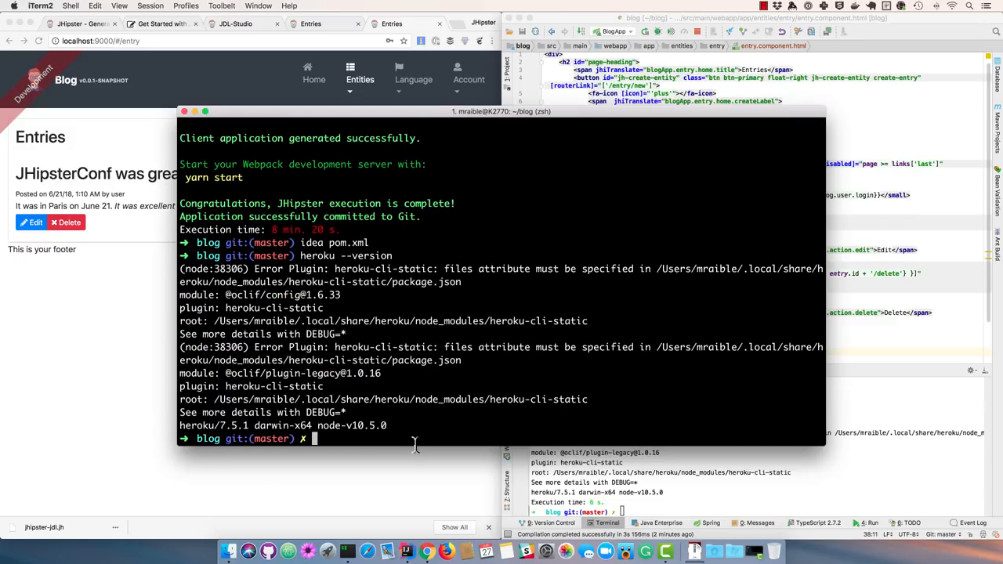
drag(392, 425, 181, 426)
click(439, 353)
text(clera)
key(Return)
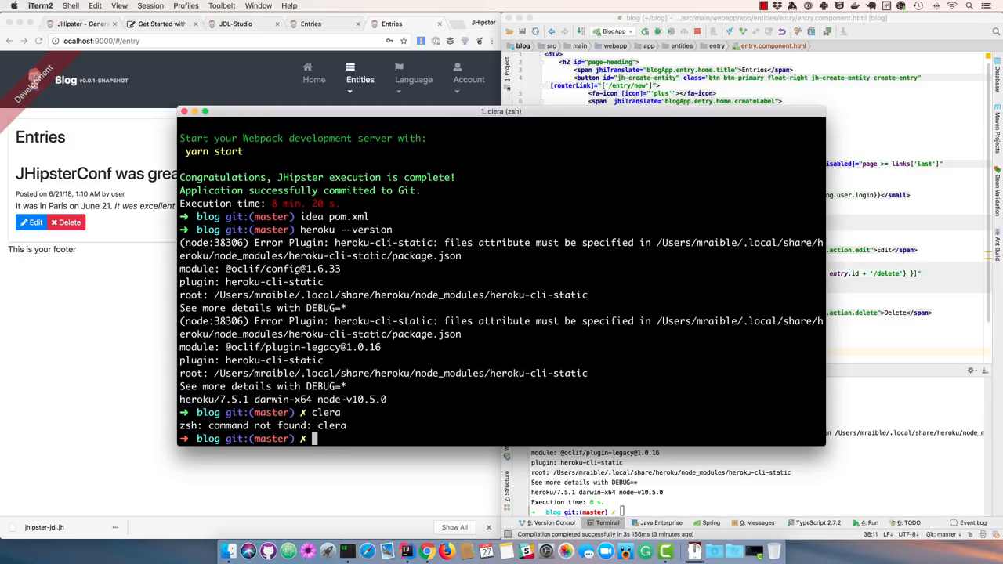
text(clear)
key(Return)
text(heroku login)
key(Return)
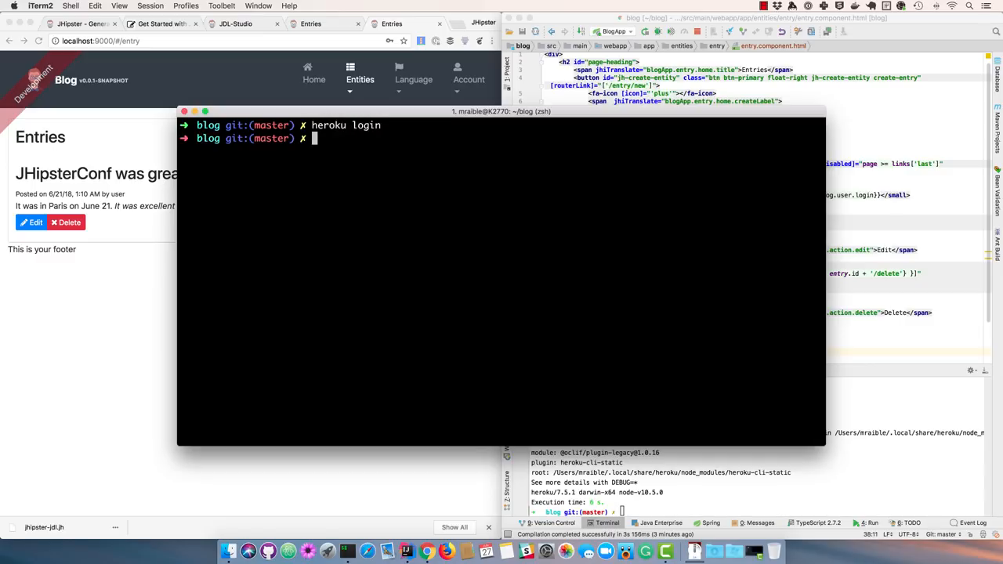
text(jhipster heroku)
- Run jhipster heroku with app name jhipster5-demo, region us and Git (compile on Heroku) deployment
key(Return)
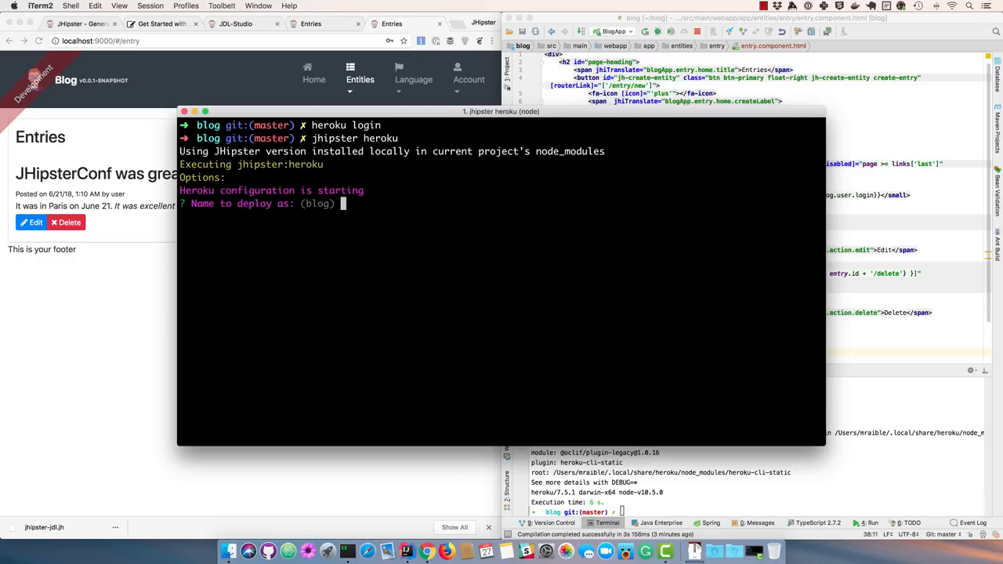
text(jhipster5-demo)
key(Return)
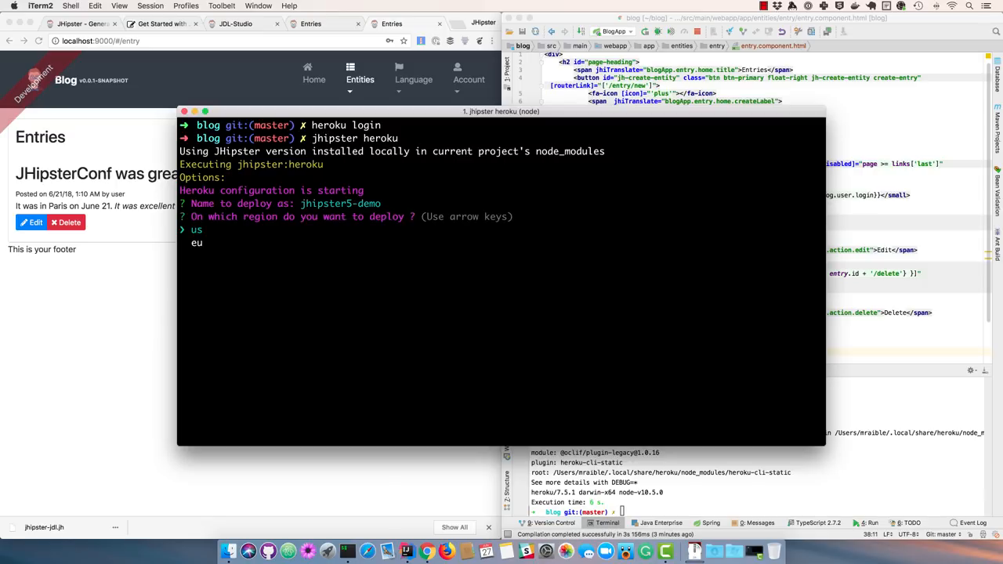
key(Return)
key(Down)
key(Return)
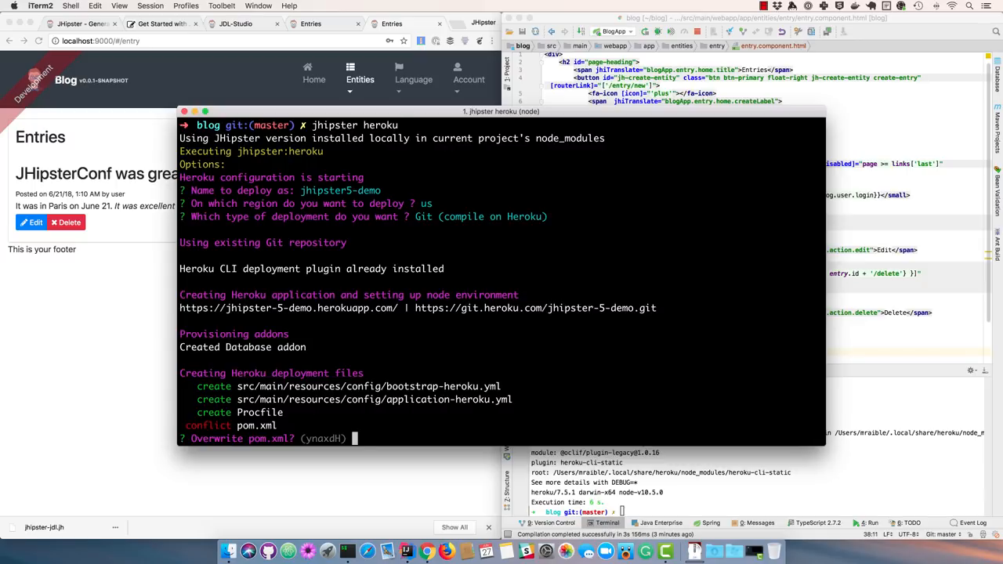
text(a)
- Overwrite pom.xml to finish the deploy, tail the Heroku logs until the app is up, then open it
key(Return)
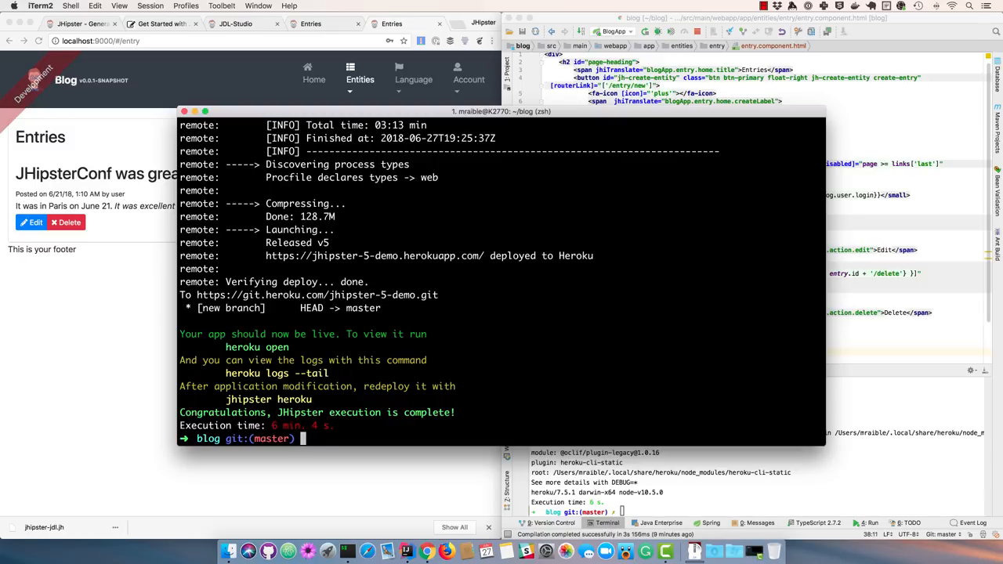
text(heroku logs --tail)
key(Return)
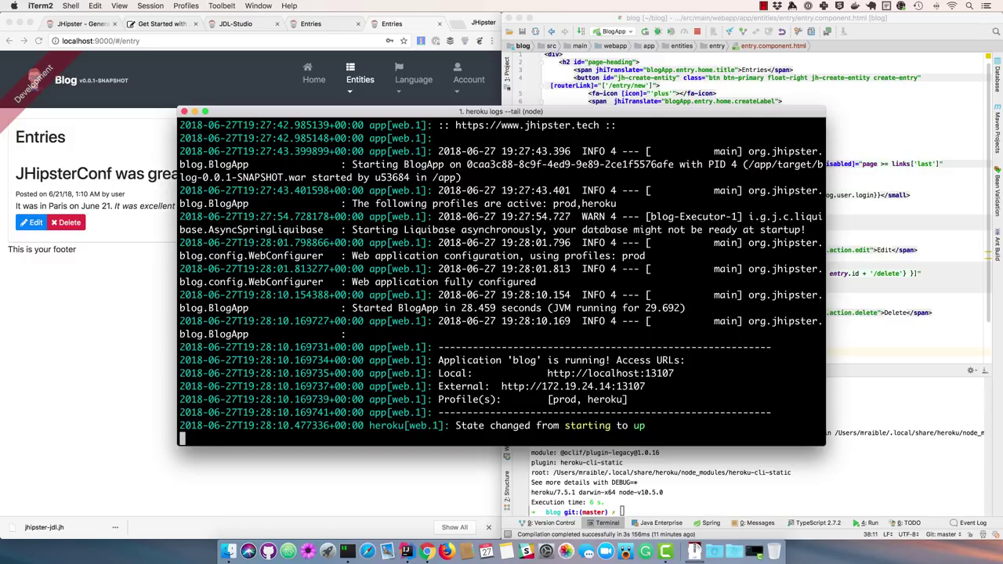
key(ctrl+c)
text(heroku open)
key(Return)
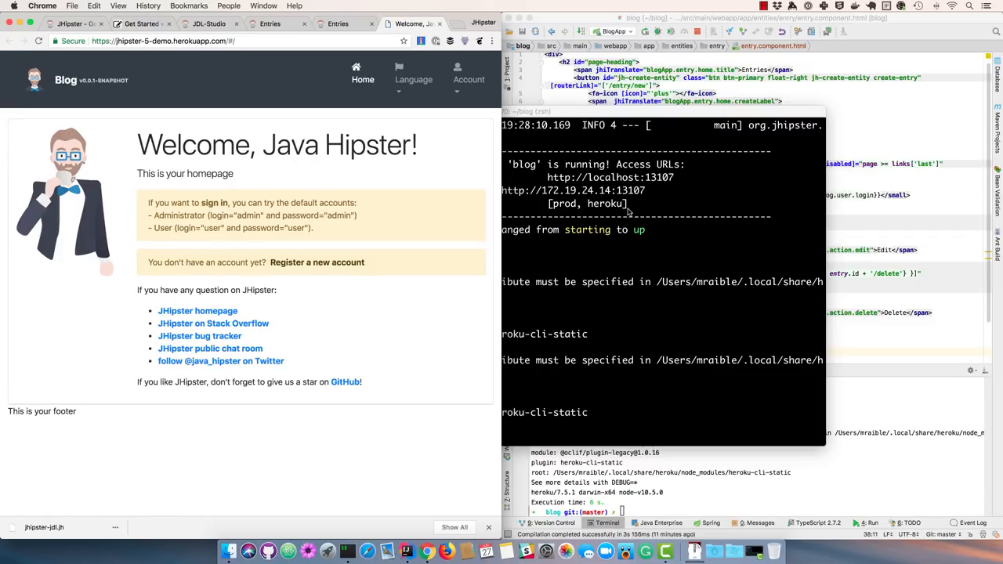
- Sign in to the deployed app as admin/admin
click(223, 206)
key(Tab)
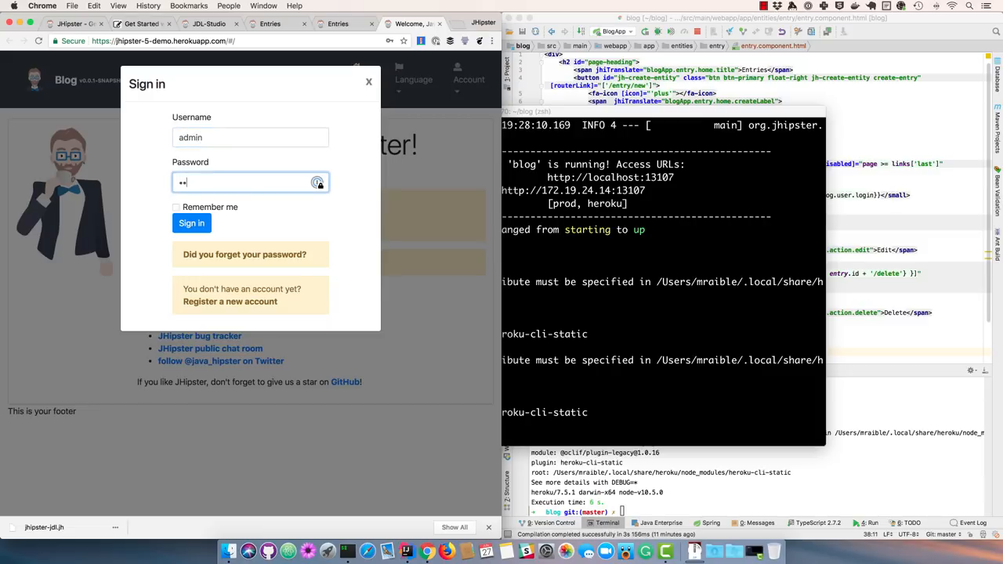
key(Return)
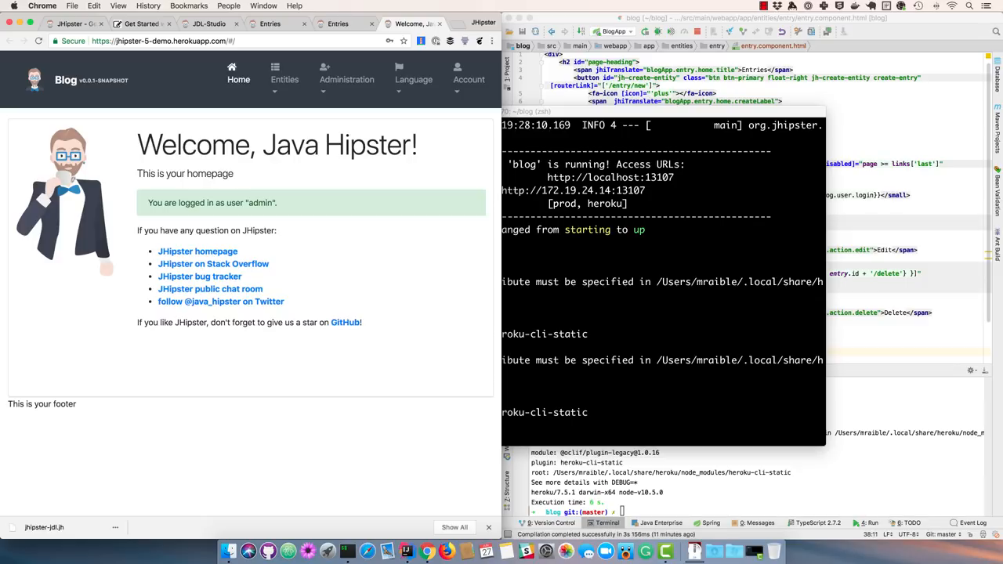
- View the empty Blogs list under Entities, then return to the jhipster.tech tab
click(284, 79)
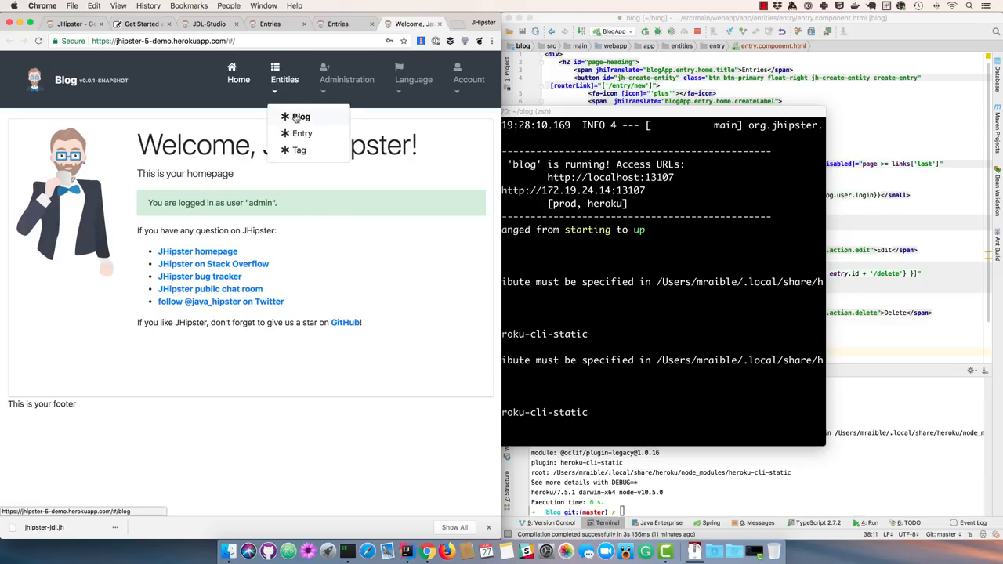
click(296, 109)
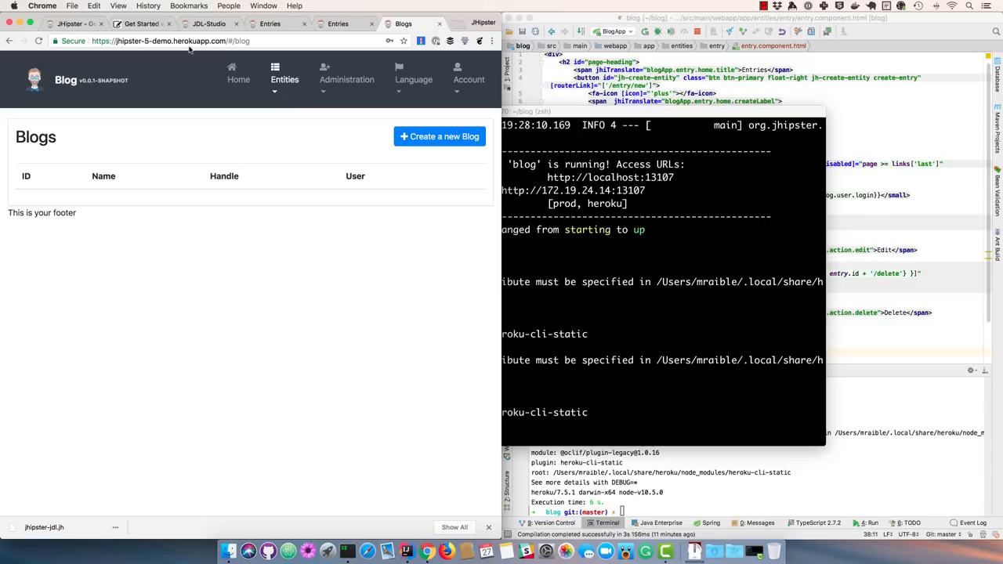
click(71, 24)
scroll(211, 247, up, 10)
scroll(212, 247, up, 10)
scroll(212, 247, up, 10)
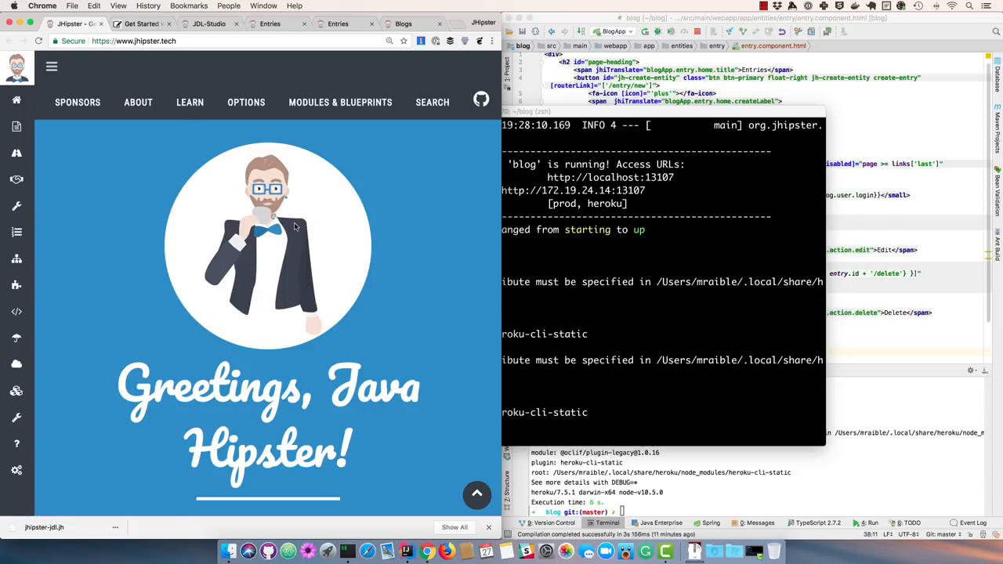
- Go to the generator-jhipster GitHub repository and view its CONTRIBUTING.md guide
click(481, 101)
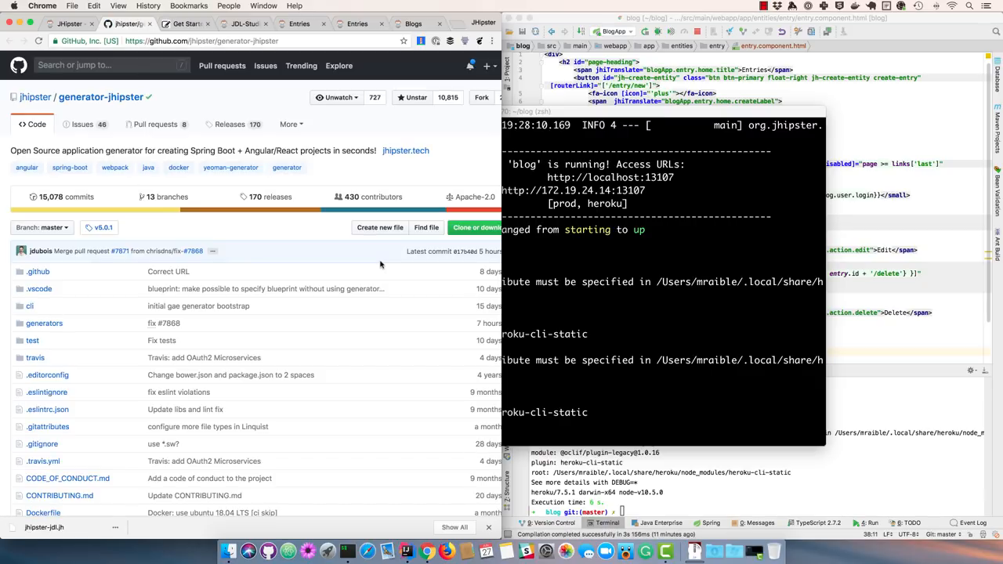
scroll(380, 264, down, 2)
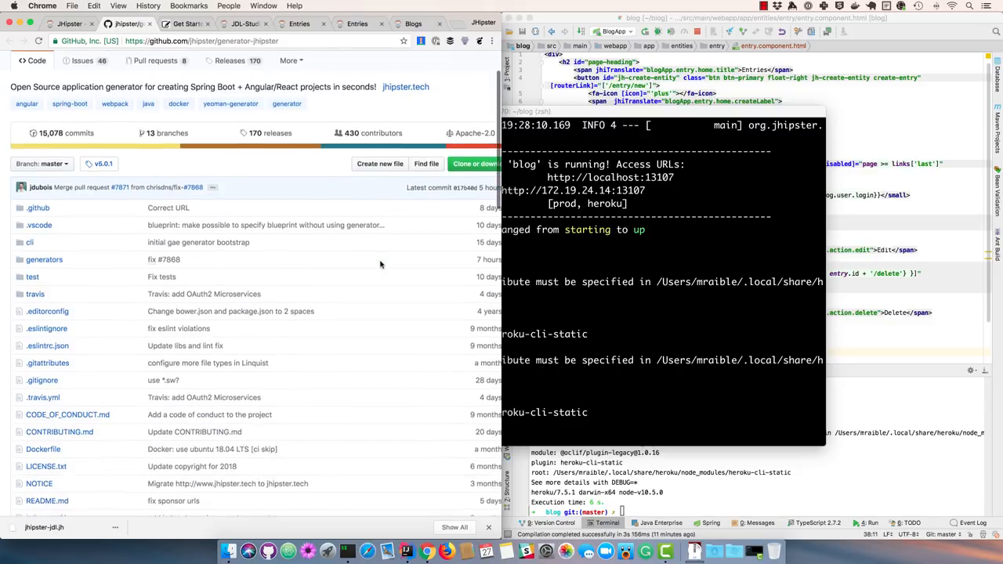
click(60, 431)
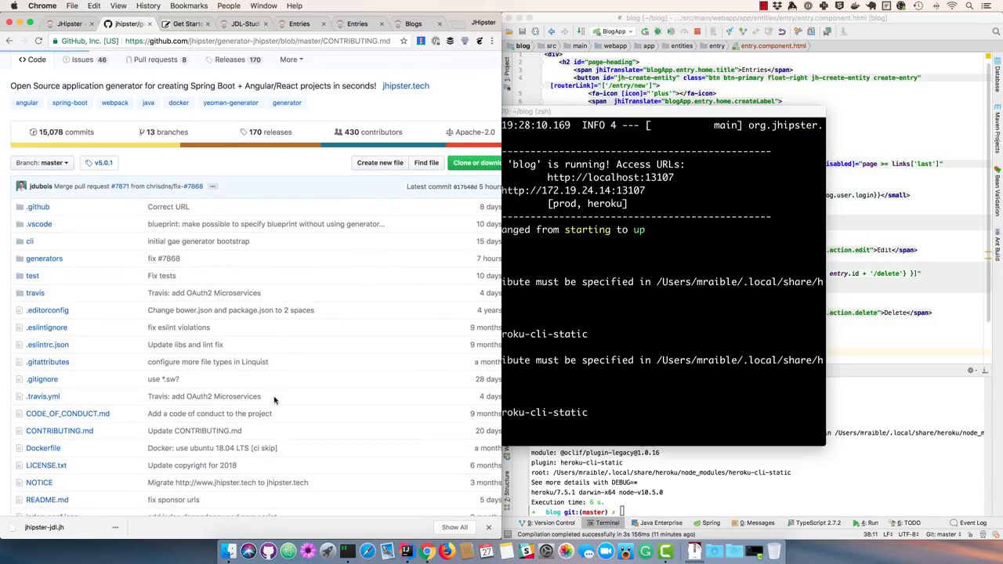